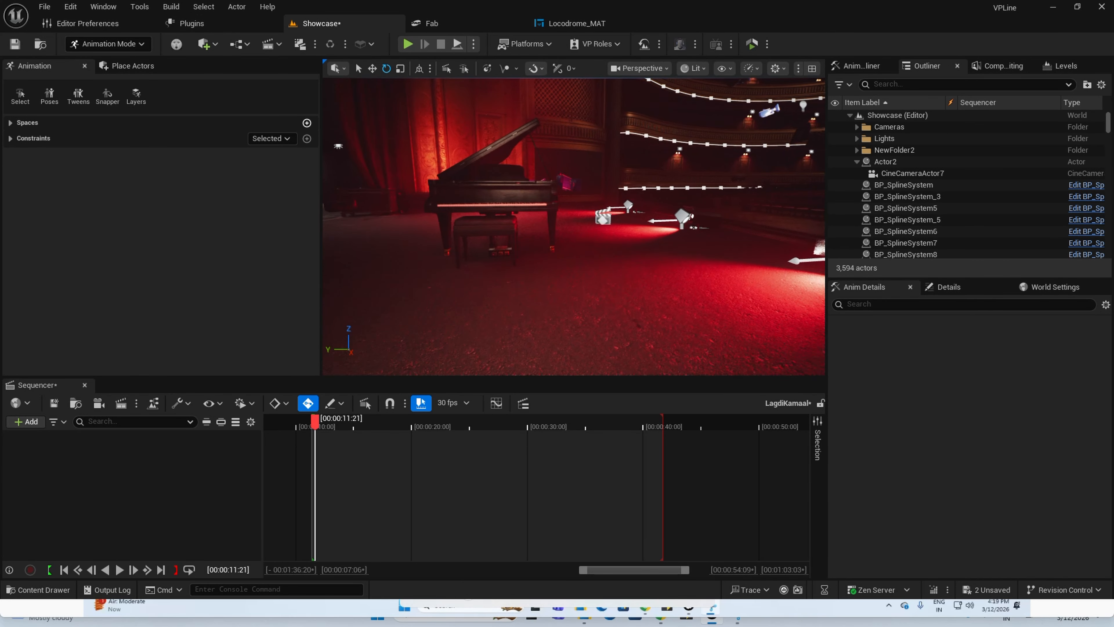
# Search Fab for "metahuman aniamtor tool locodrome".
pyautogui.click(431, 24)
pyautogui.click(97, 48)
pyautogui.write('metahuman aniamtor tool locodrome')
pyautogui.press('Return')
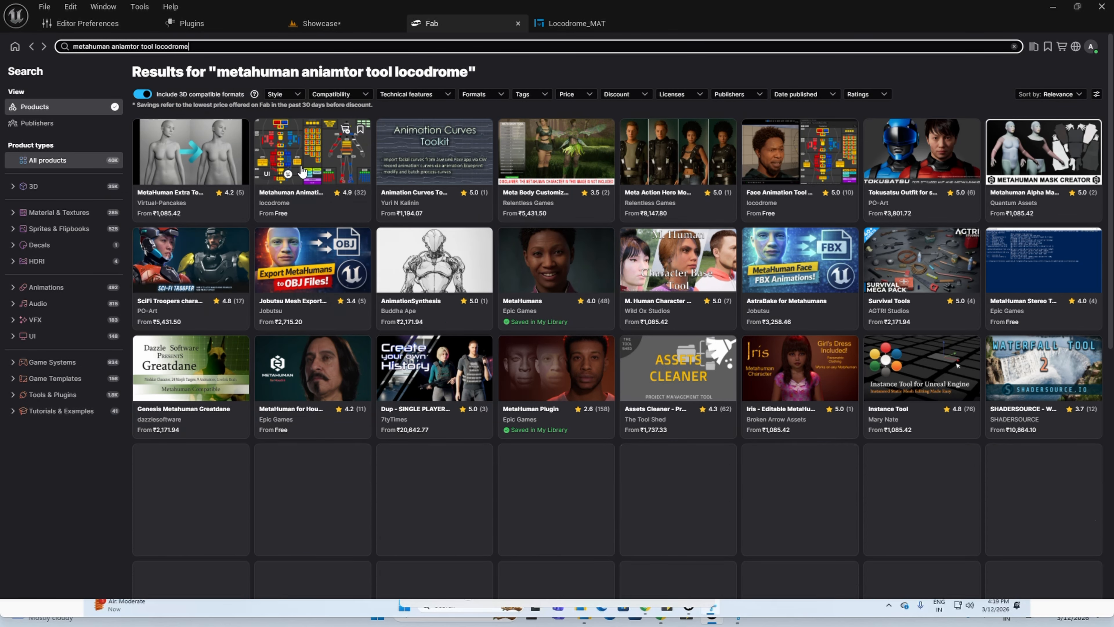
# Open the Metahuman Animation Tool (MAT) listing by locodrome and choose its free Personal license.
pyautogui.click(302, 171)
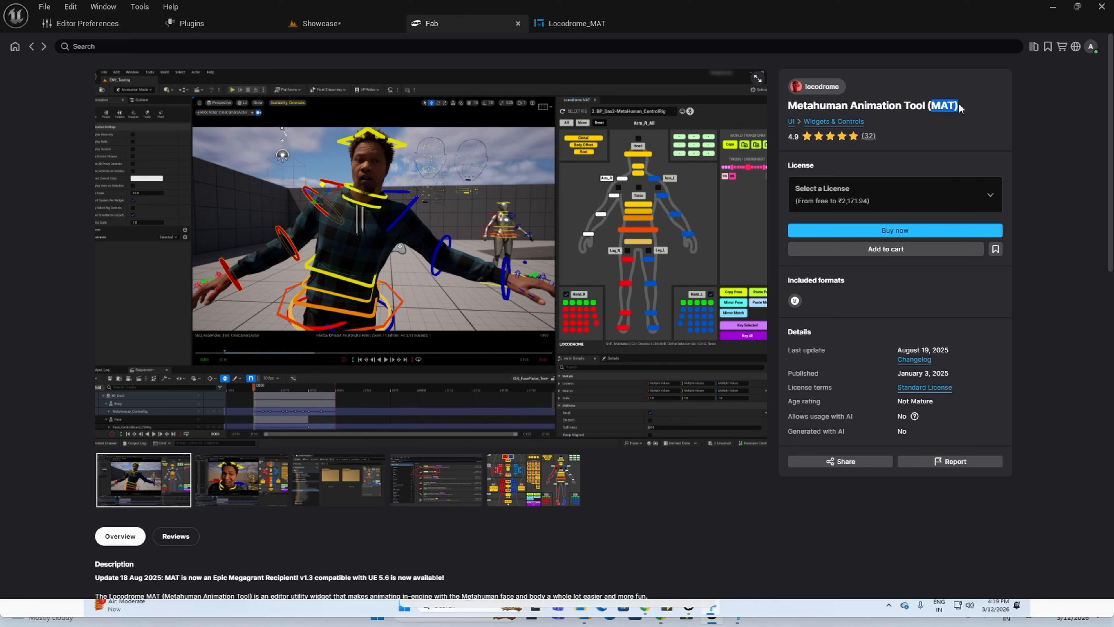
pyautogui.click(899, 195)
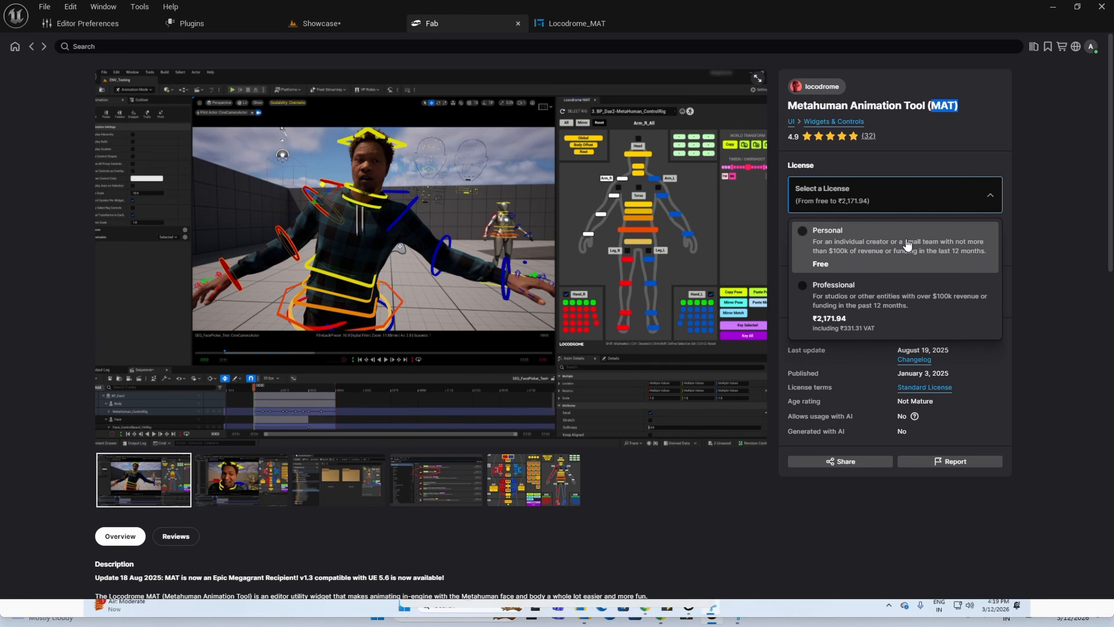
pyautogui.click(875, 252)
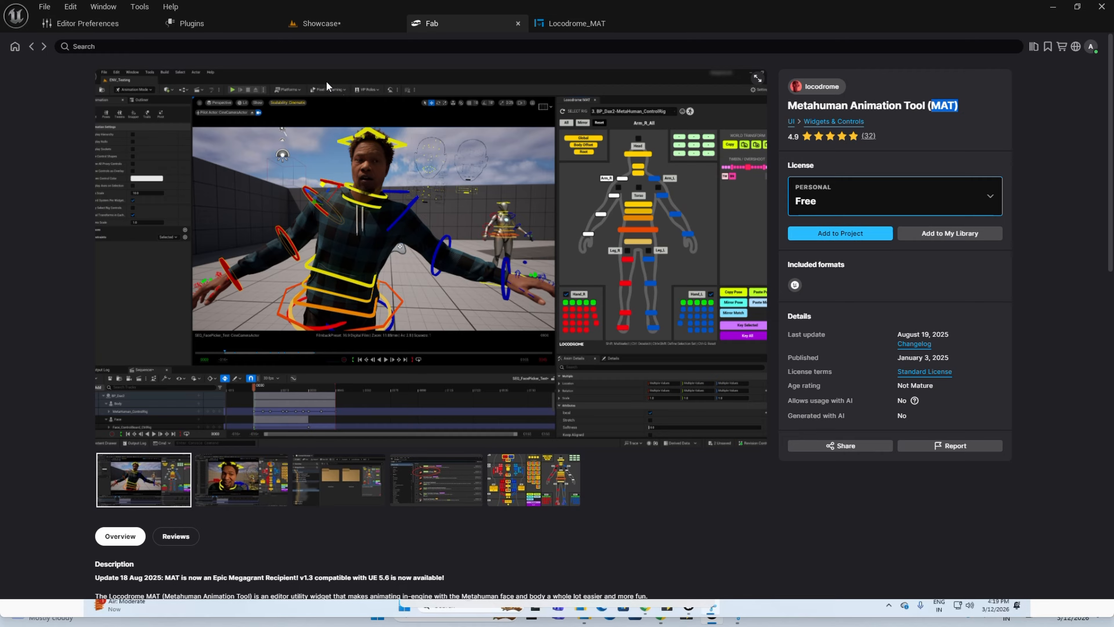
# Return to the Showcase level and look at the MAT widget in the project's Content/Locodrome/MAT folder.
pyautogui.click(336, 30)
pyautogui.click(50, 591)
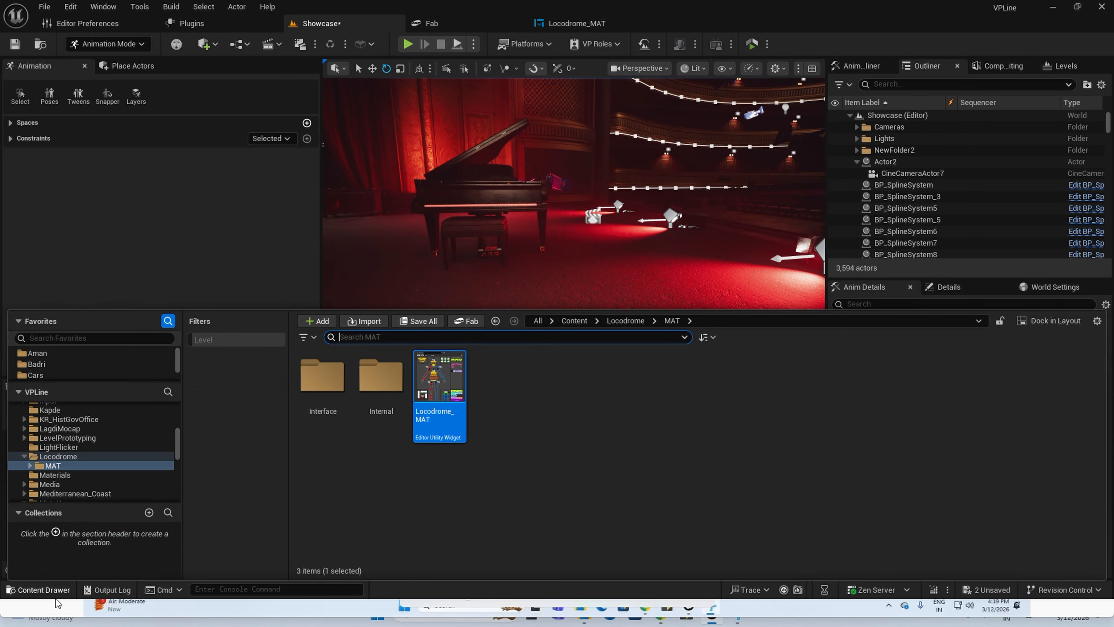
pyautogui.click(577, 326)
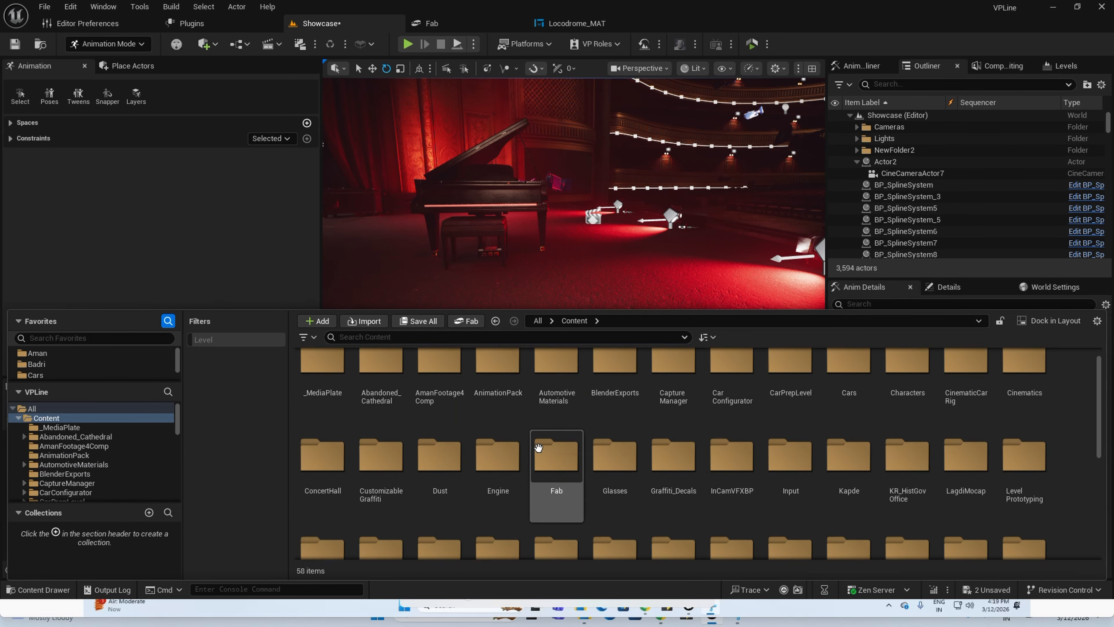
pyautogui.scroll(-2, 522, 465)
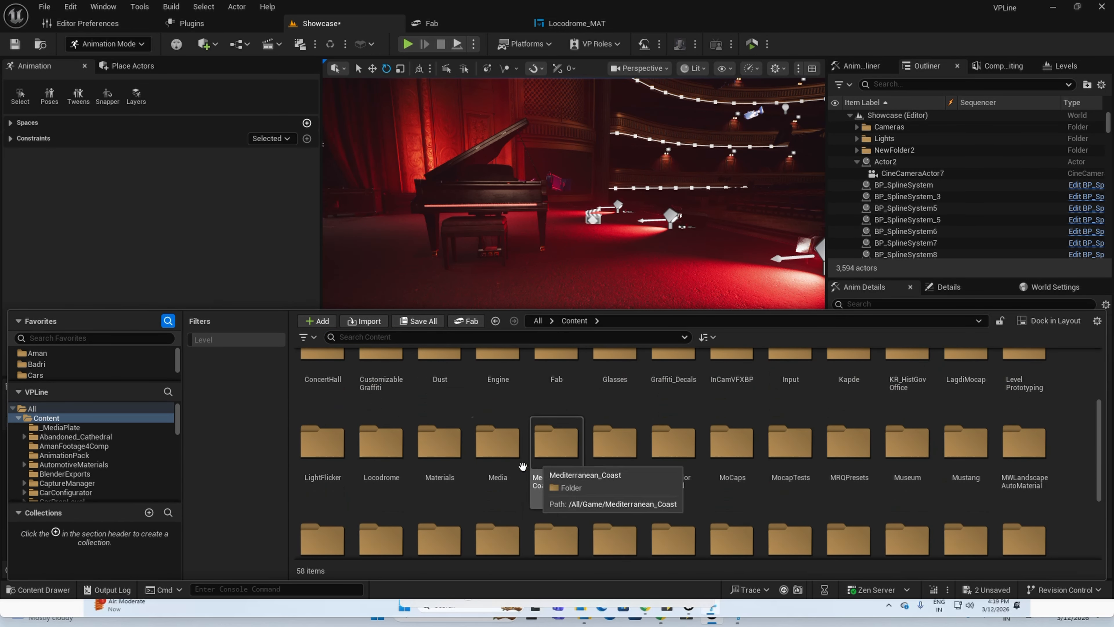
pyautogui.doubleClick(375, 456)
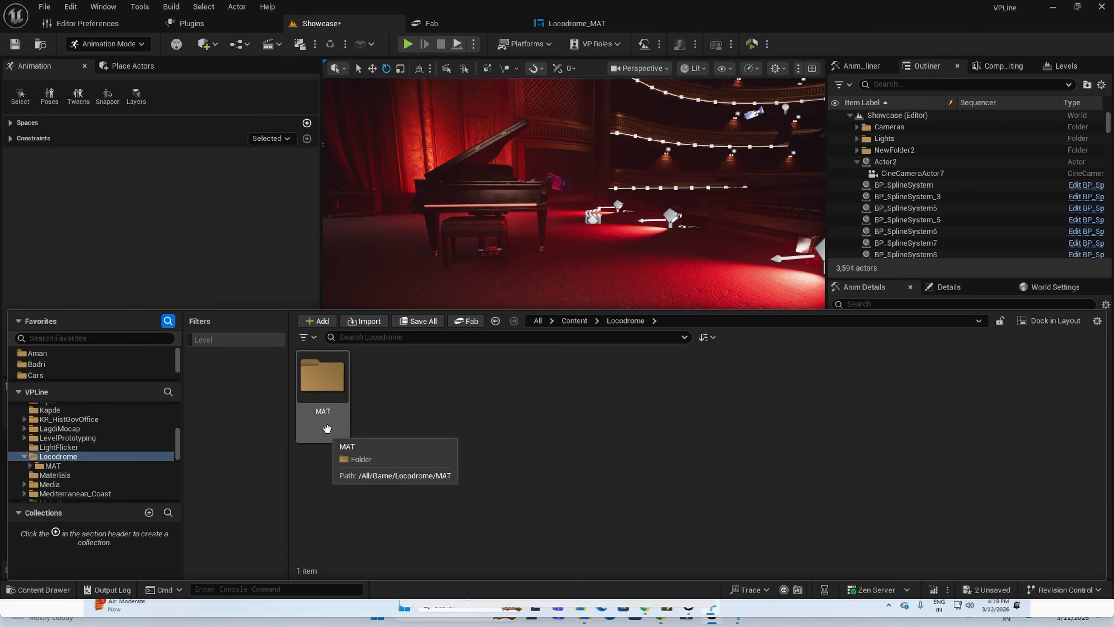
pyautogui.doubleClick(341, 423)
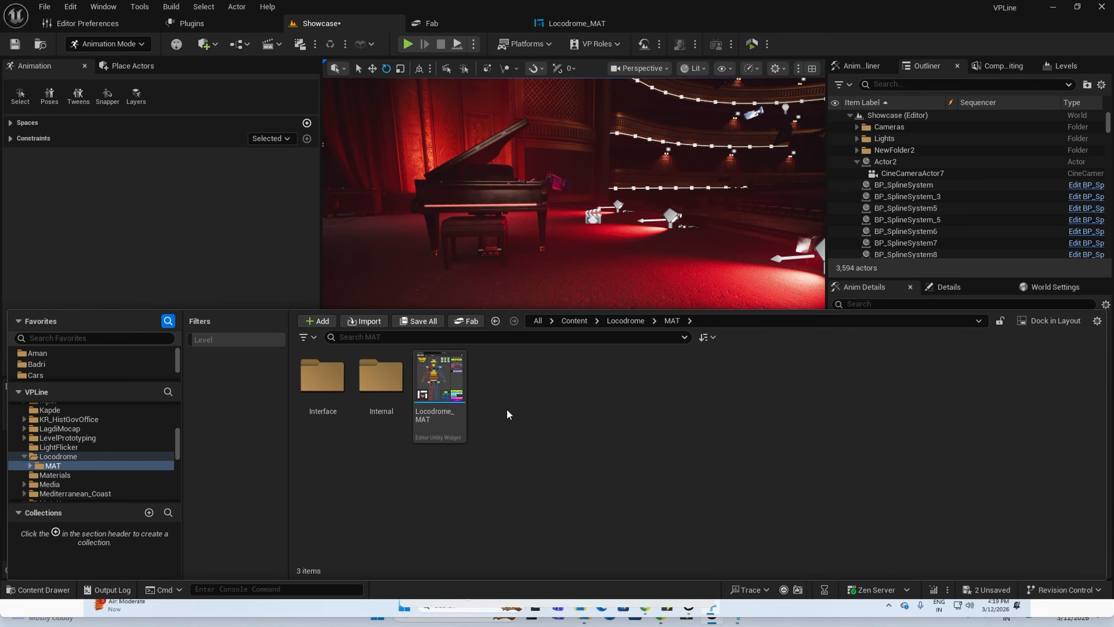
pyautogui.click(52, 589)
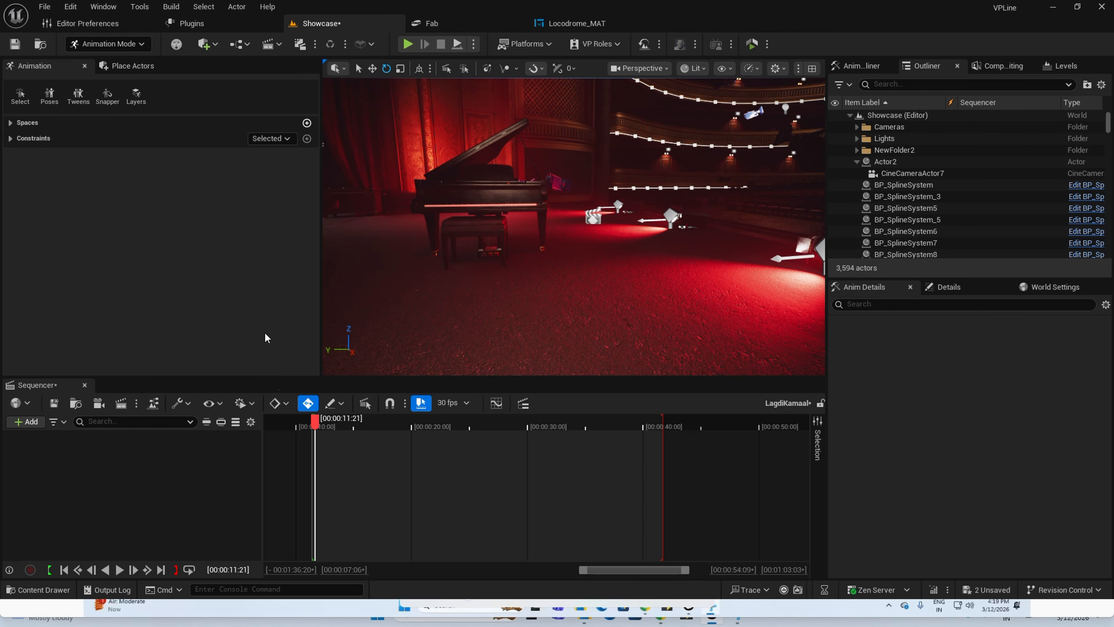
# Place the BP_Jaggi blueprint from Content/MetaHumans/Jaggi on the stage floor near the piano.
pyautogui.click(43, 590)
pyautogui.click(577, 320)
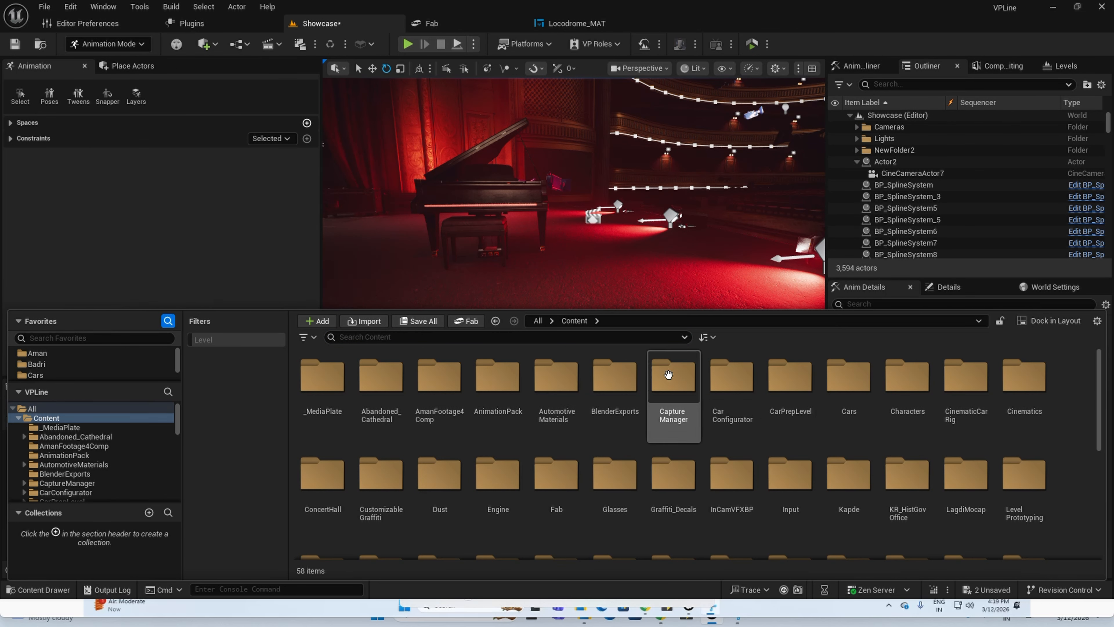
pyautogui.scroll(-2, 684, 496)
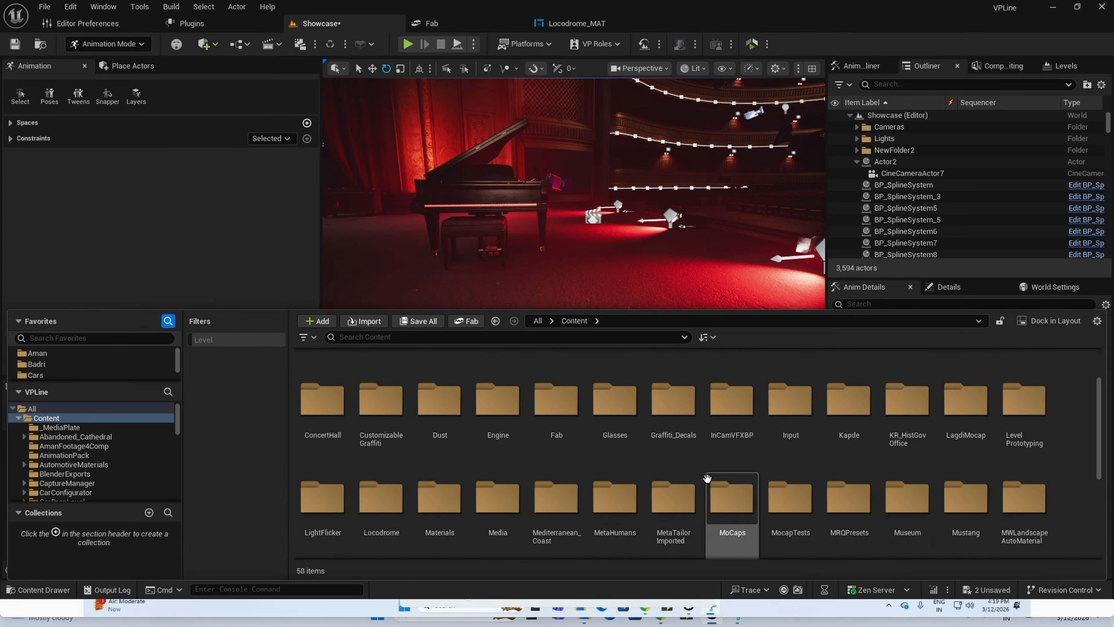
pyautogui.doubleClick(628, 522)
pyautogui.doubleClick(848, 378)
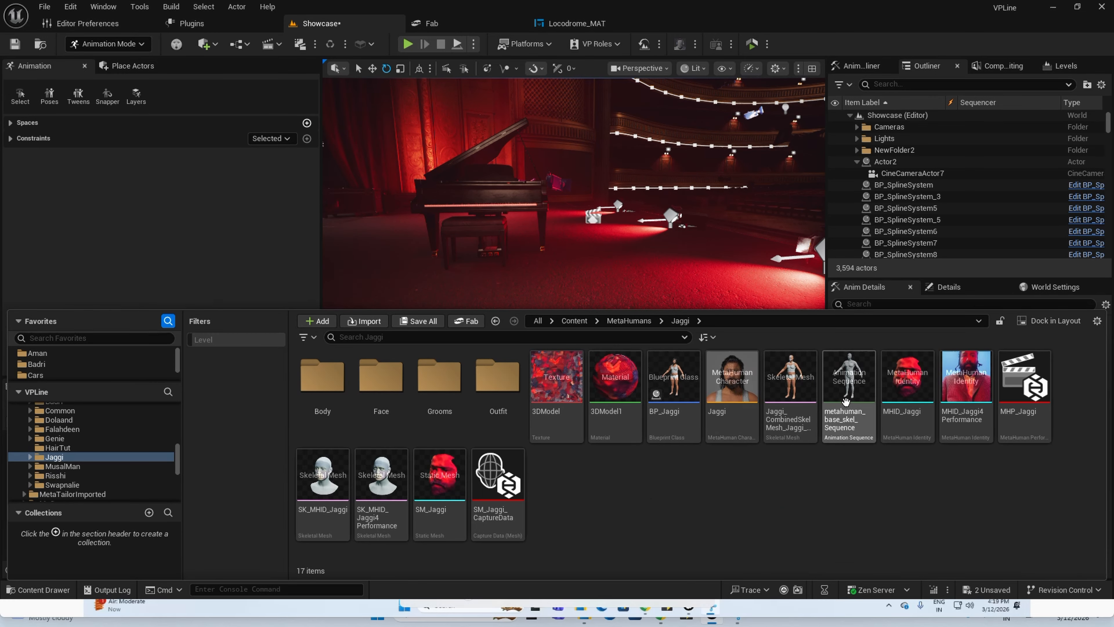
pyautogui.moveTo(667, 405); pyautogui.dragTo(621, 323)
pyautogui.moveTo(620, 323); pyautogui.dragTo(640, 276, button='right')
pyautogui.press('s')
# Focus on the BP_Jaggi actor and add it to the LagdiKamaal level sequence.
pyautogui.click(279, 43)
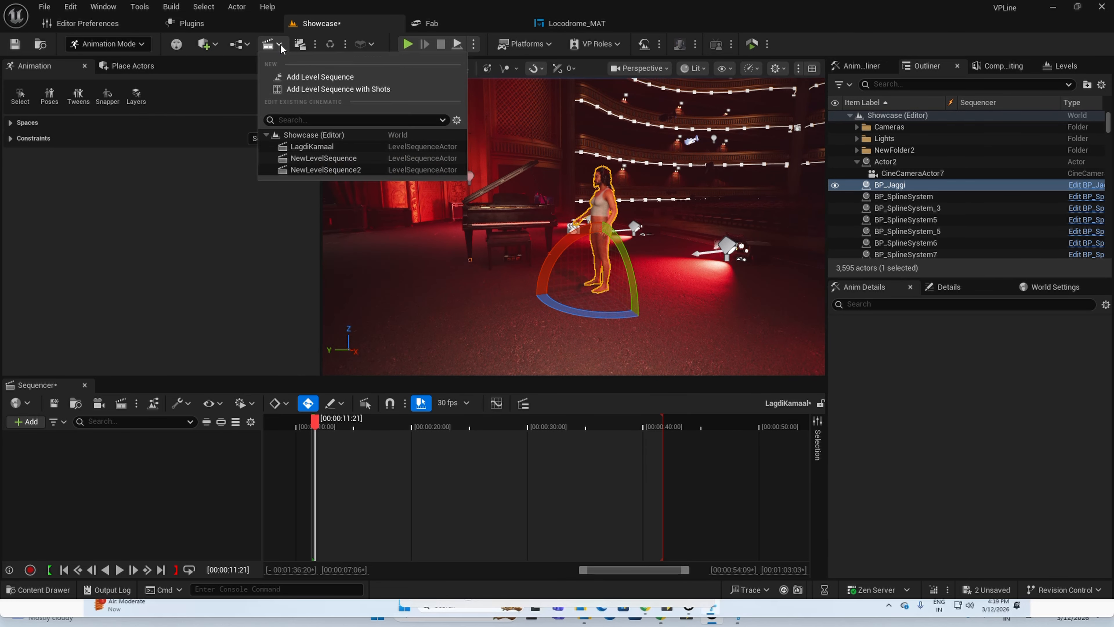
pyautogui.click(141, 531)
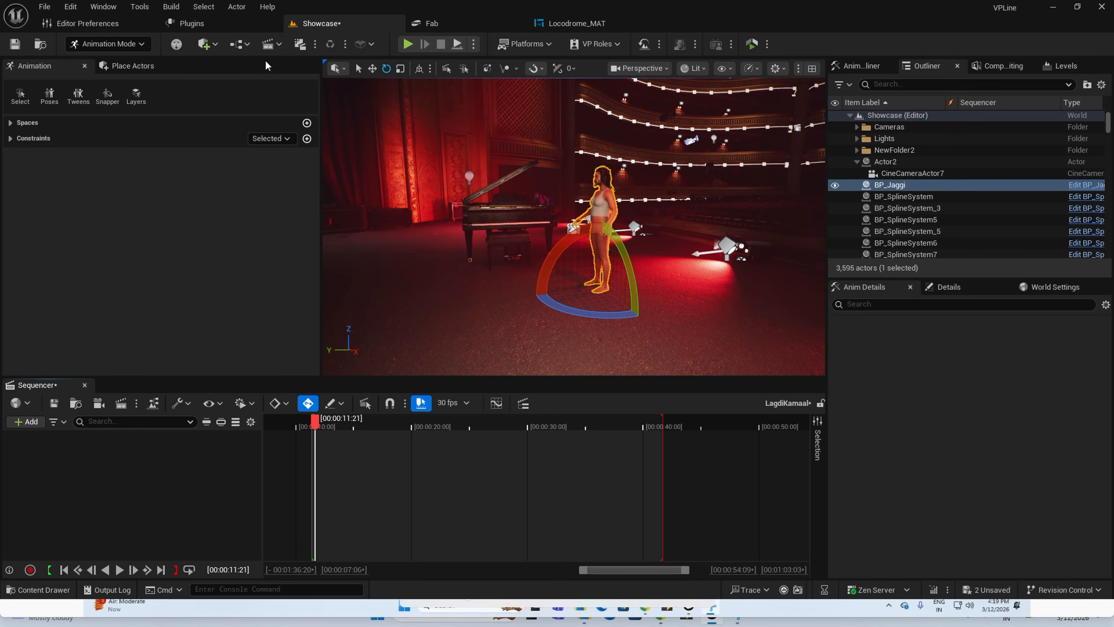
pyautogui.doubleClick(889, 185)
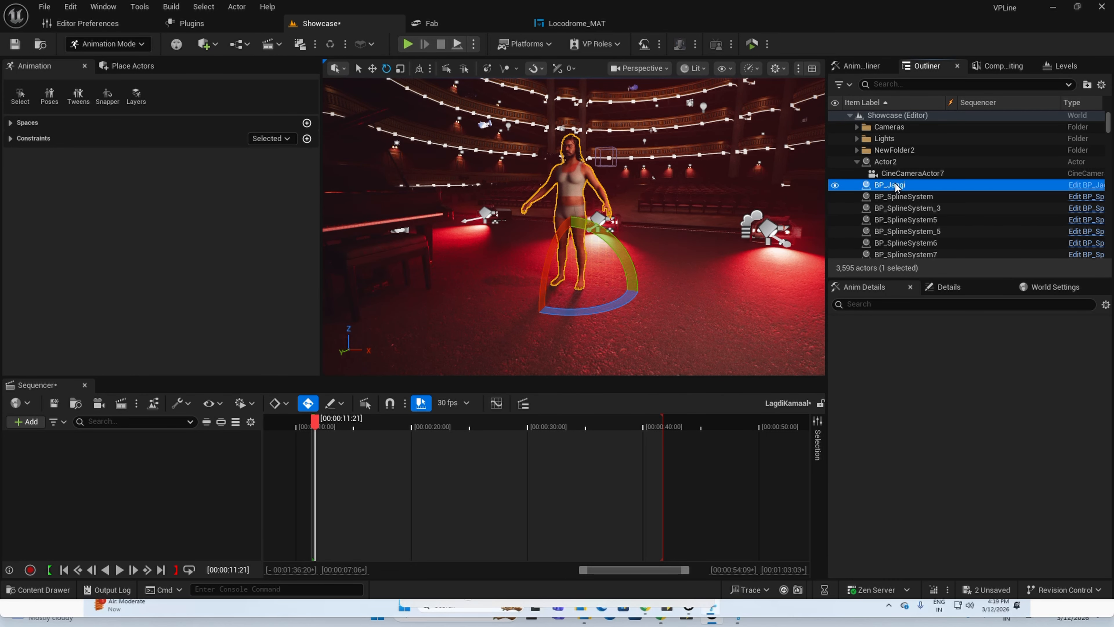
pyautogui.moveTo(882, 185); pyautogui.dragTo(125, 480)
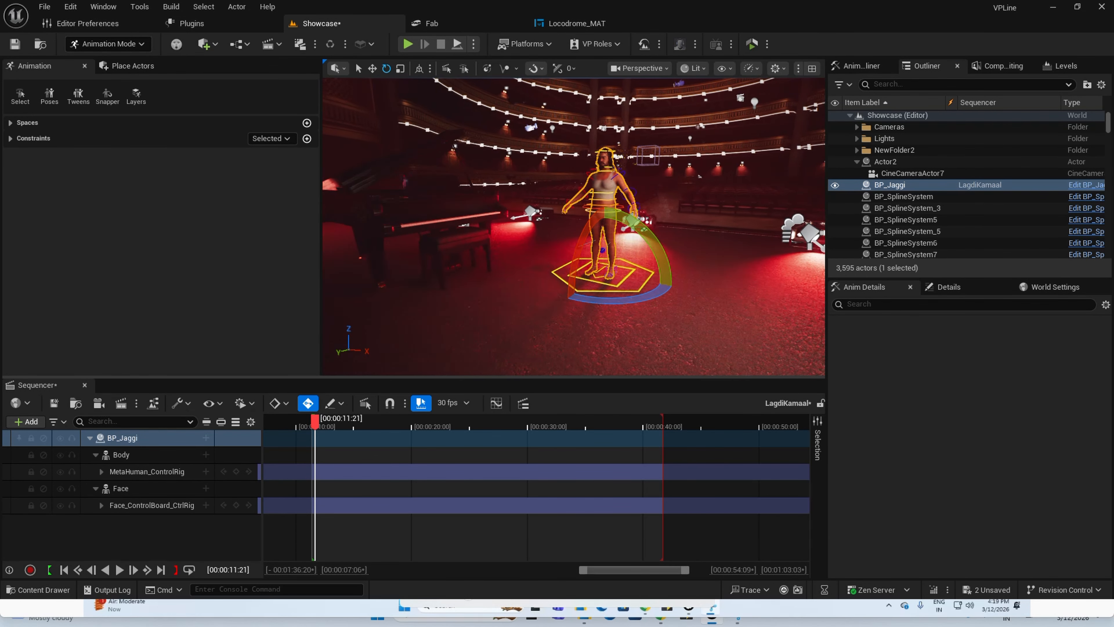
# Delete the MetaHuman_ControlRig and Face_ControlBoard_CtrlRig tracks from BP_Jaggi.
pyautogui.click(147, 471)
pyautogui.keyDown('ctrl'); pyautogui.click(154, 505); pyautogui.keyUp('ctrl')
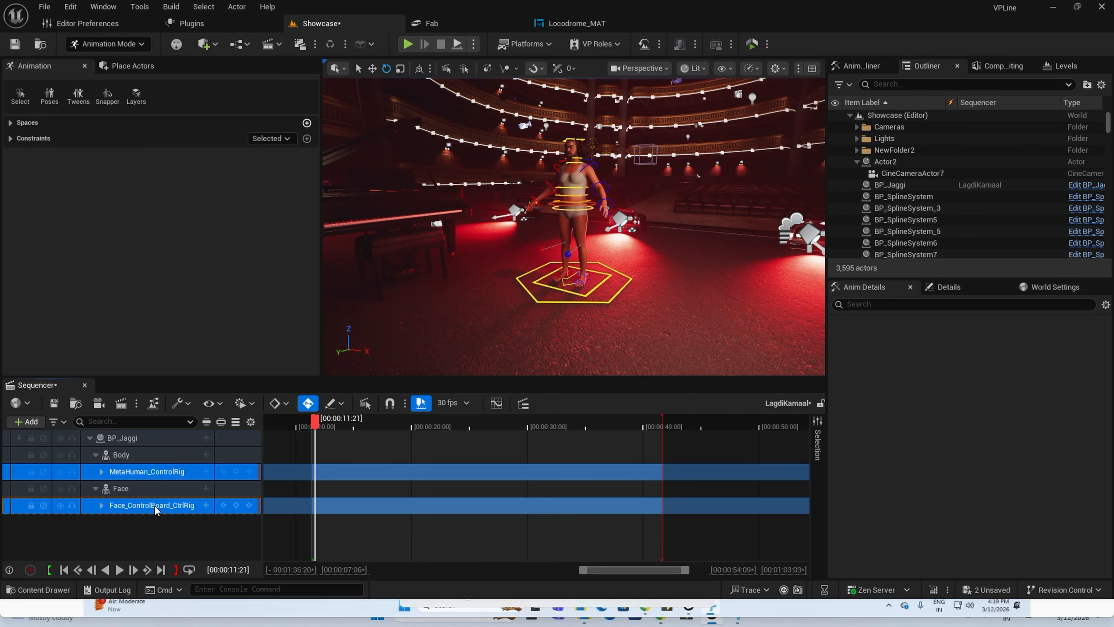
pyautogui.press('Delete')
# Add the AiMocaptest_Unreal5_5_Anim animation to BP_Jaggi's Body track.
pyautogui.click(471, 421)
pyautogui.moveTo(615, 272); pyautogui.dragTo(583, 272, button='right')
pyautogui.click(614, 272)
pyautogui.click(205, 455)
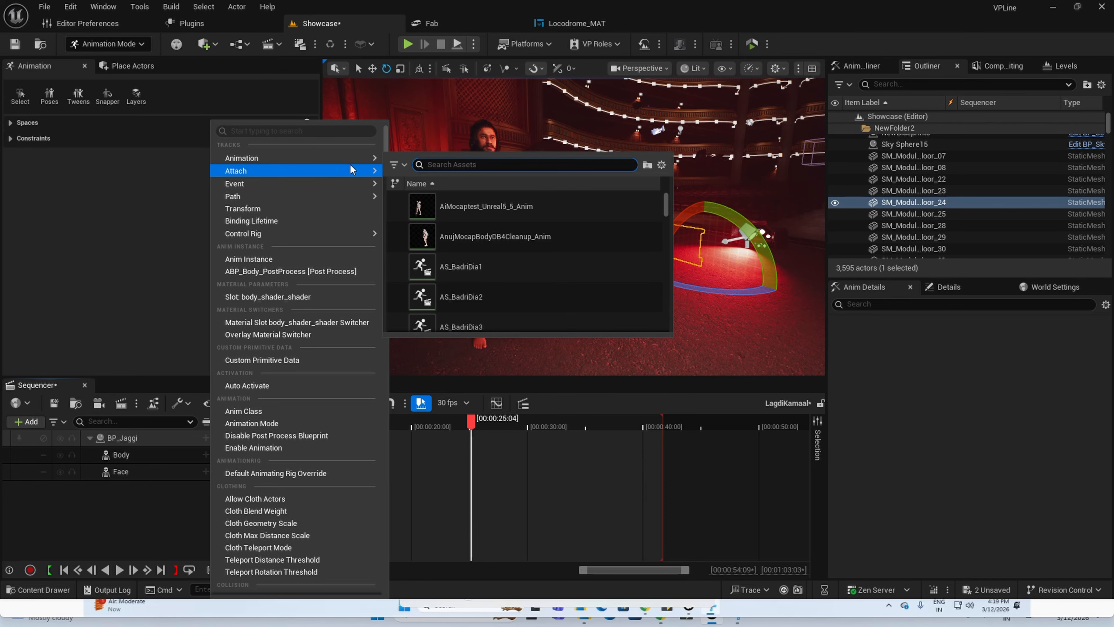
pyautogui.moveTo(361, 159)
pyautogui.moveTo(533, 216)
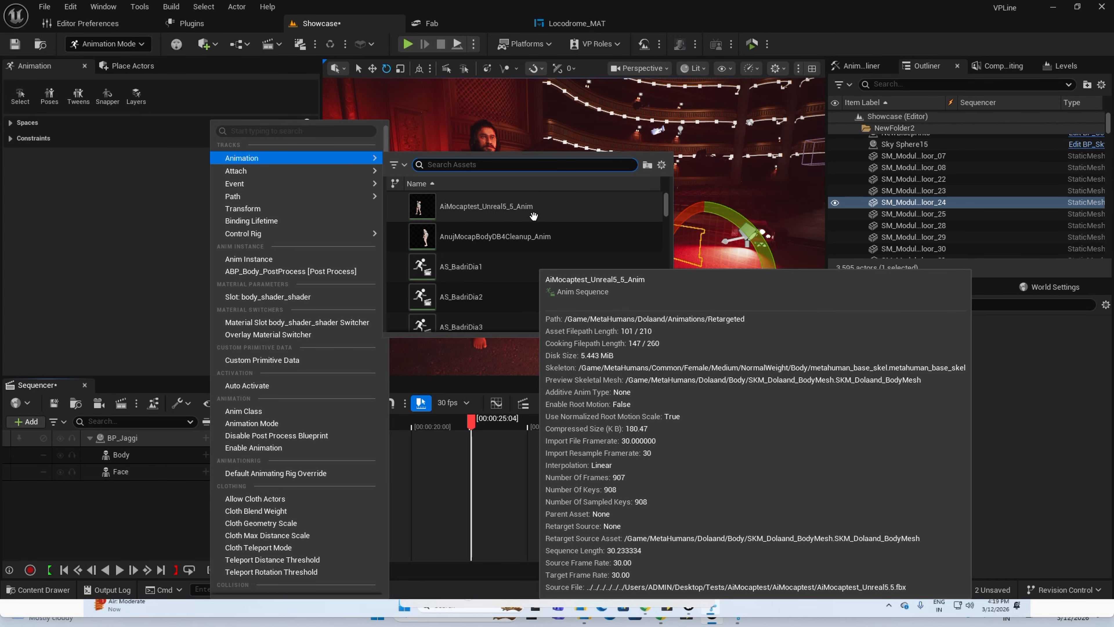
pyautogui.click(536, 218)
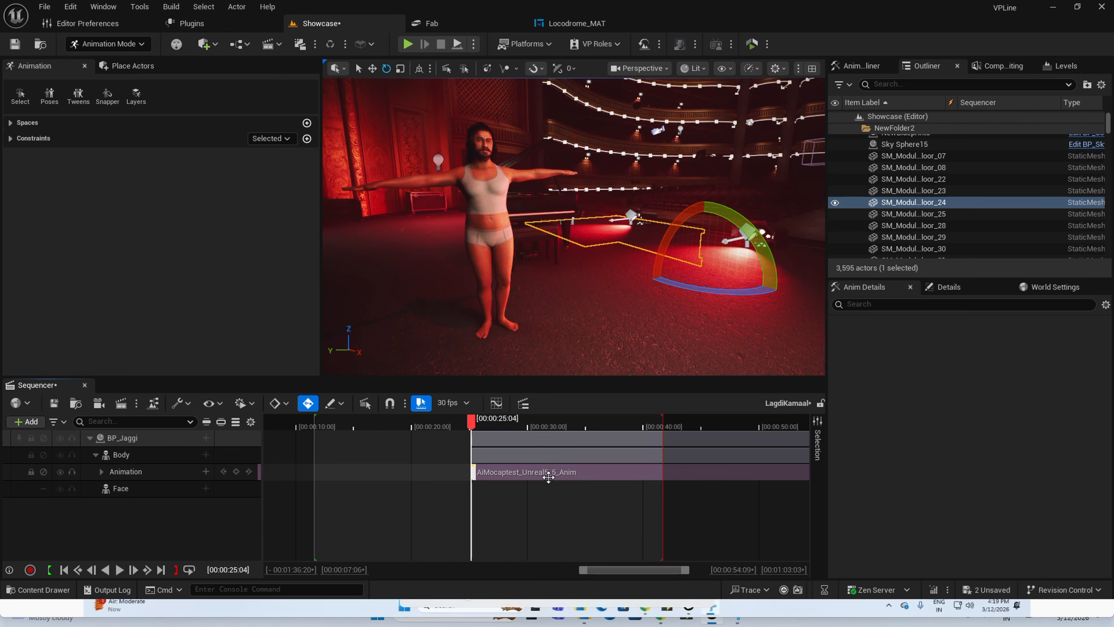
# Move the animation clip to the start of the playback range and play its opening seconds.
pyautogui.moveTo(537, 444); pyautogui.dragTo(328, 424)
pyautogui.click(327, 424)
pyautogui.press('space')
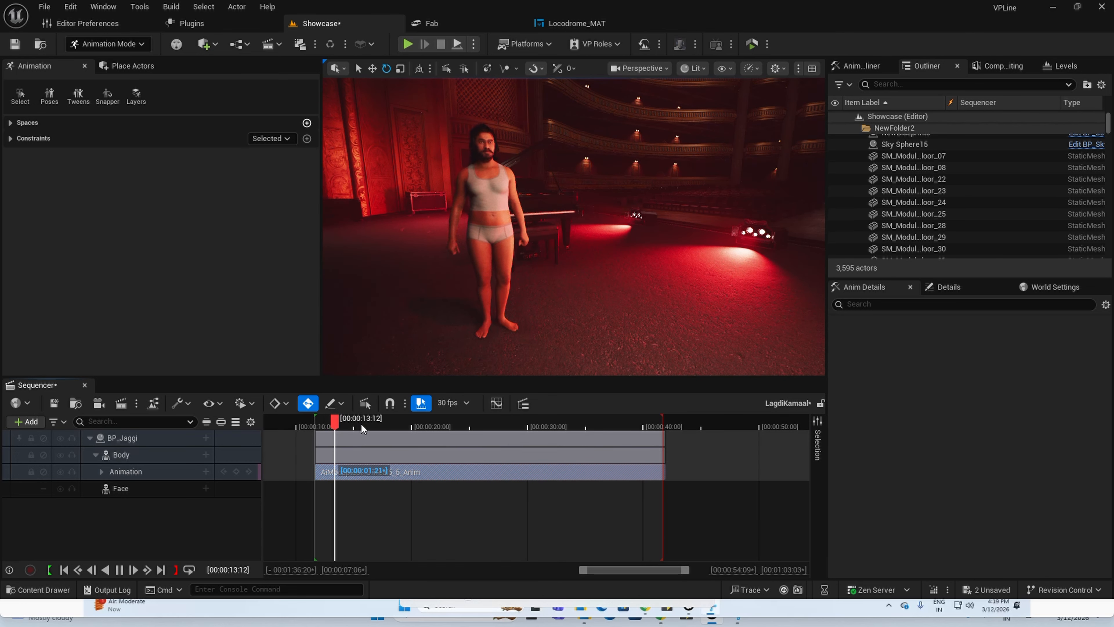
pyautogui.press('space')
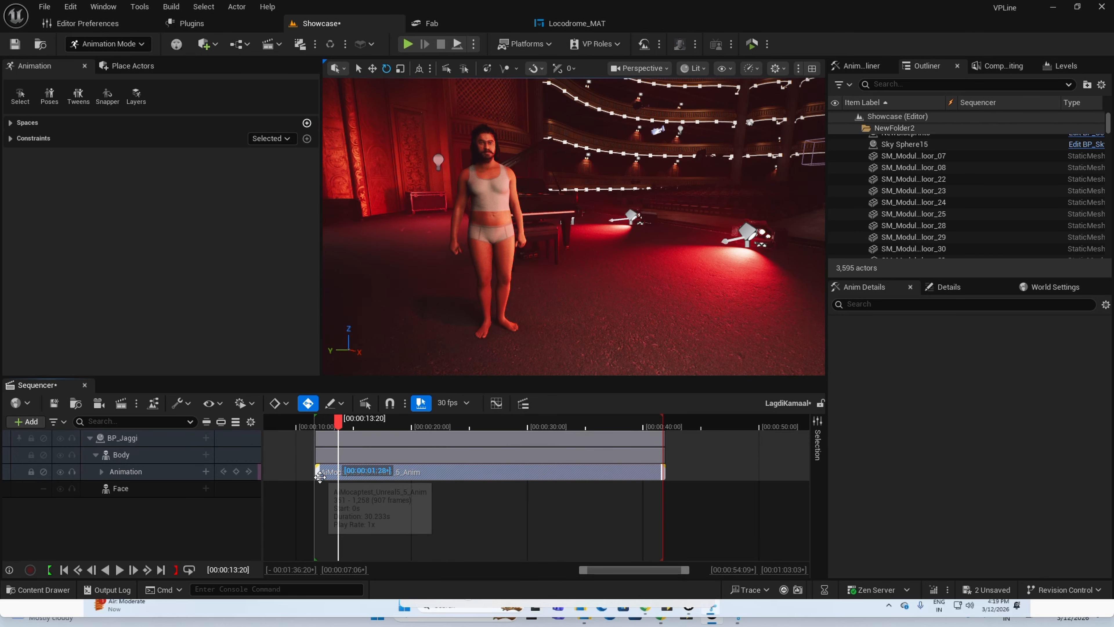
# Trim the animation clip so it runs from about 14 seconds to about 29 seconds in the sequence.
pyautogui.moveTo(319, 477); pyautogui.dragTo(342, 477)
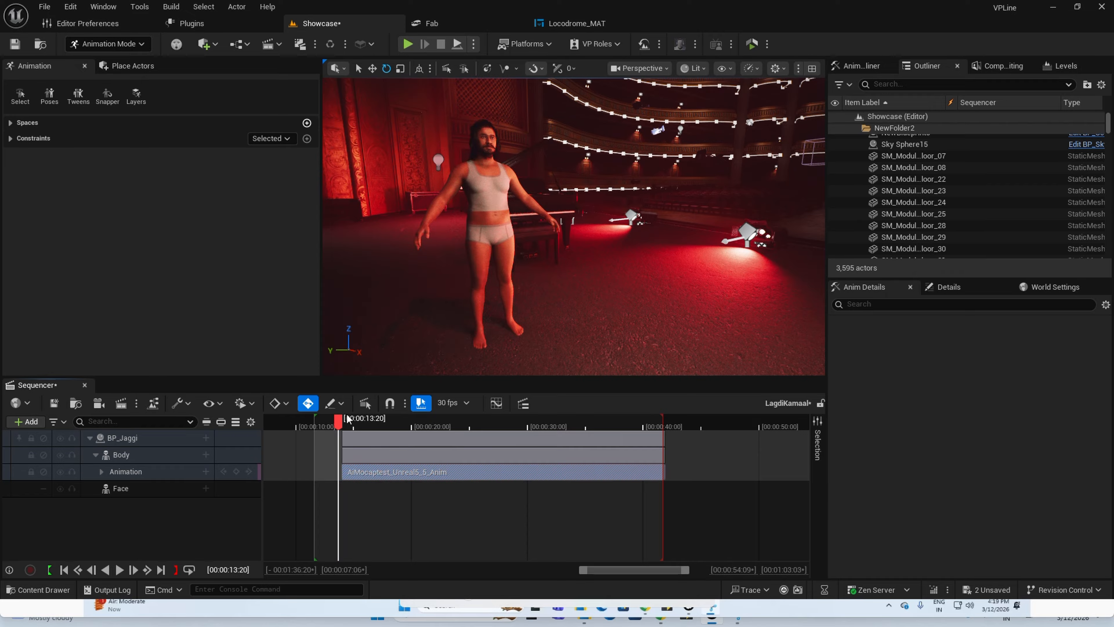
pyautogui.moveTo(340, 424); pyautogui.dragTo(512, 430)
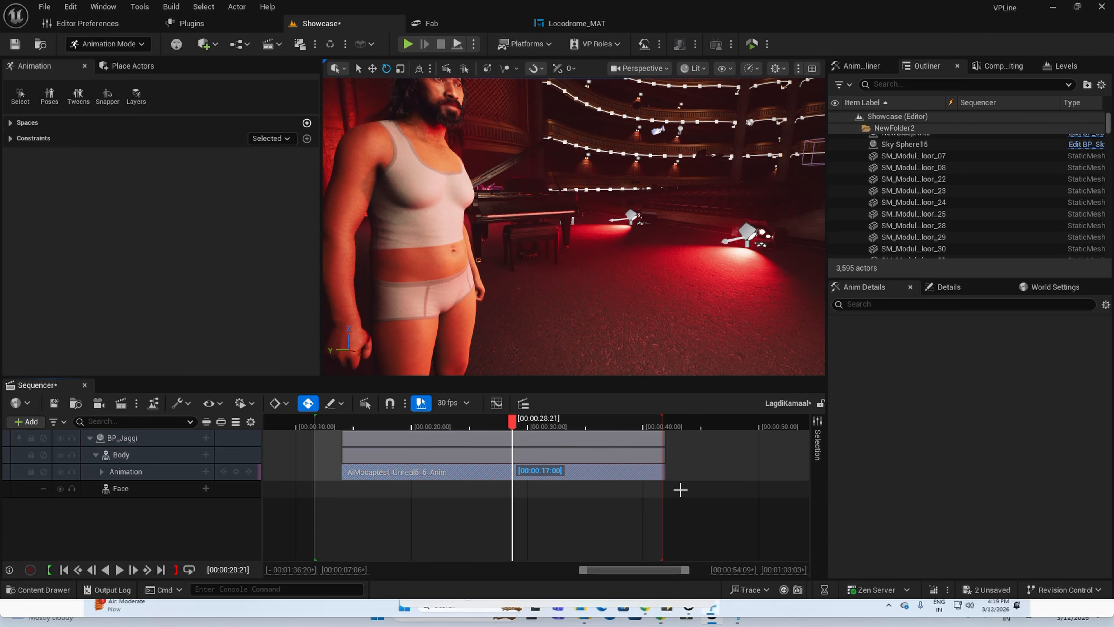
pyautogui.moveTo(664, 473); pyautogui.dragTo(514, 471)
# Play back the trimmed animation and examine the character's pose at 00:00:21:11.
pyautogui.moveTo(511, 424); pyautogui.dragTo(386, 426)
pyautogui.press('space')
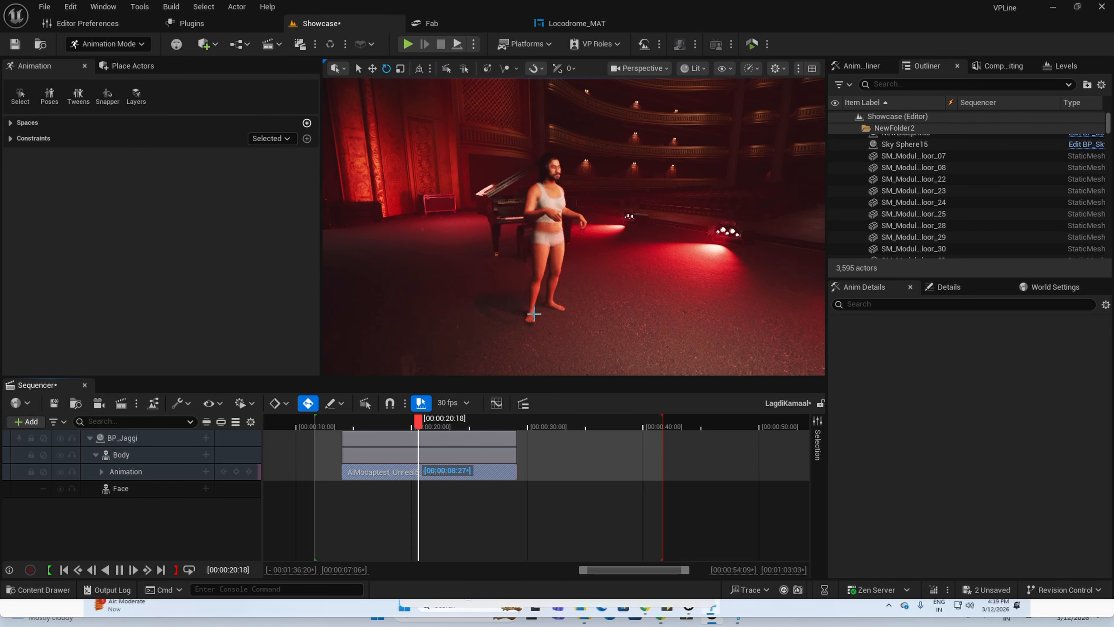
pyautogui.press('space')
pyautogui.press('space')
pyautogui.press('space')
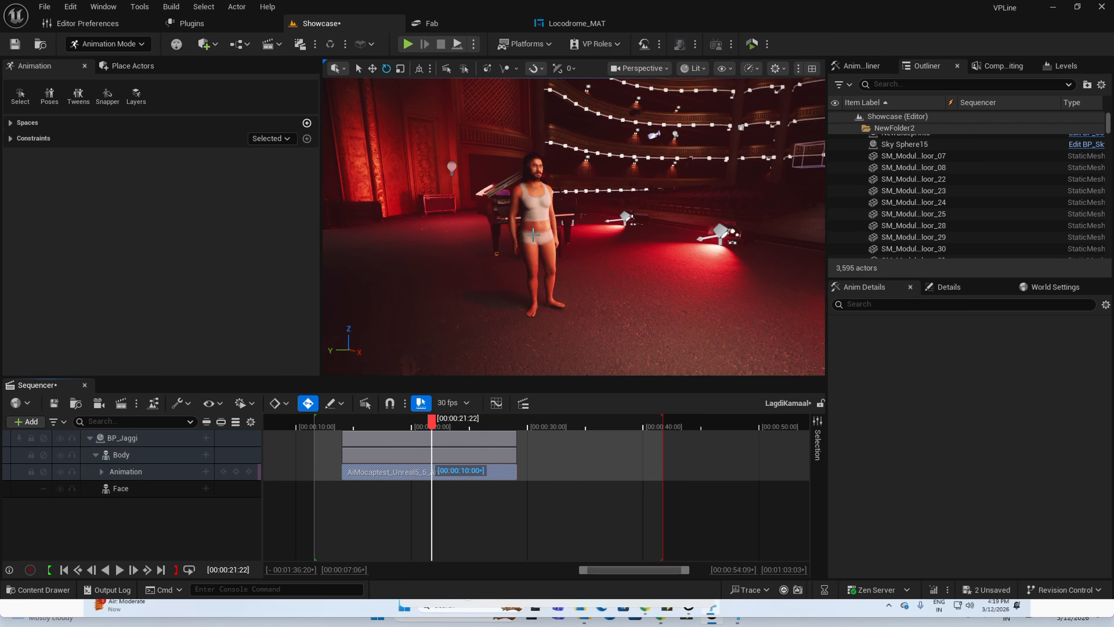
pyautogui.moveTo(434, 422); pyautogui.dragTo(430, 434)
pyautogui.moveTo(570, 228); pyautogui.dragTo(544, 228, button='right')
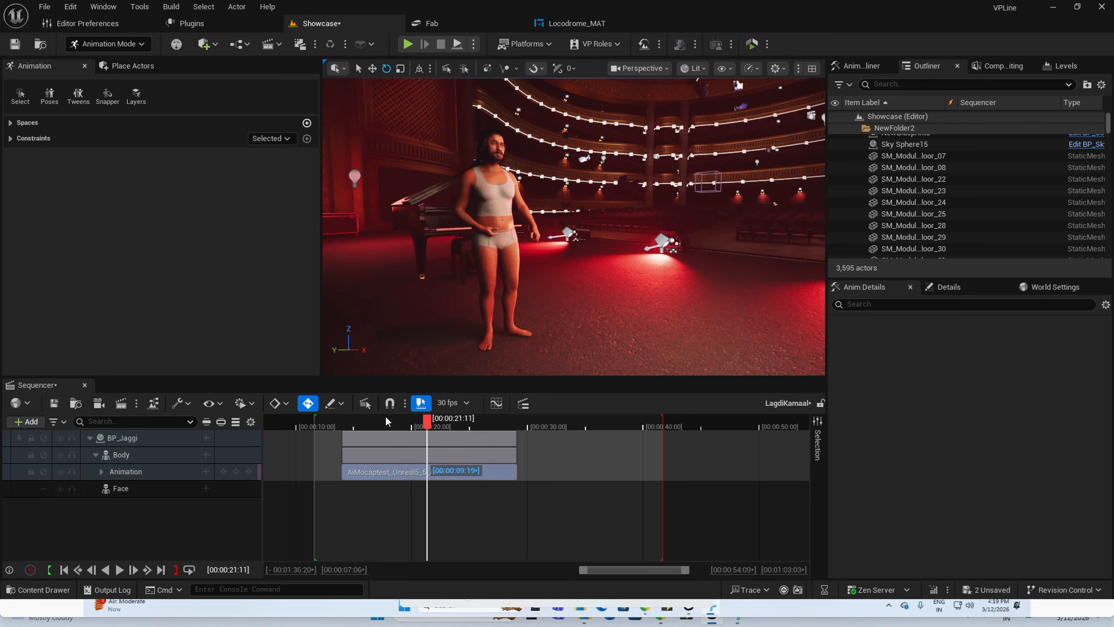
# Bake the Body animation to MetaHuman_ControlRig with Reduce Keys off and Reset Controls on.
pyautogui.click(169, 455)
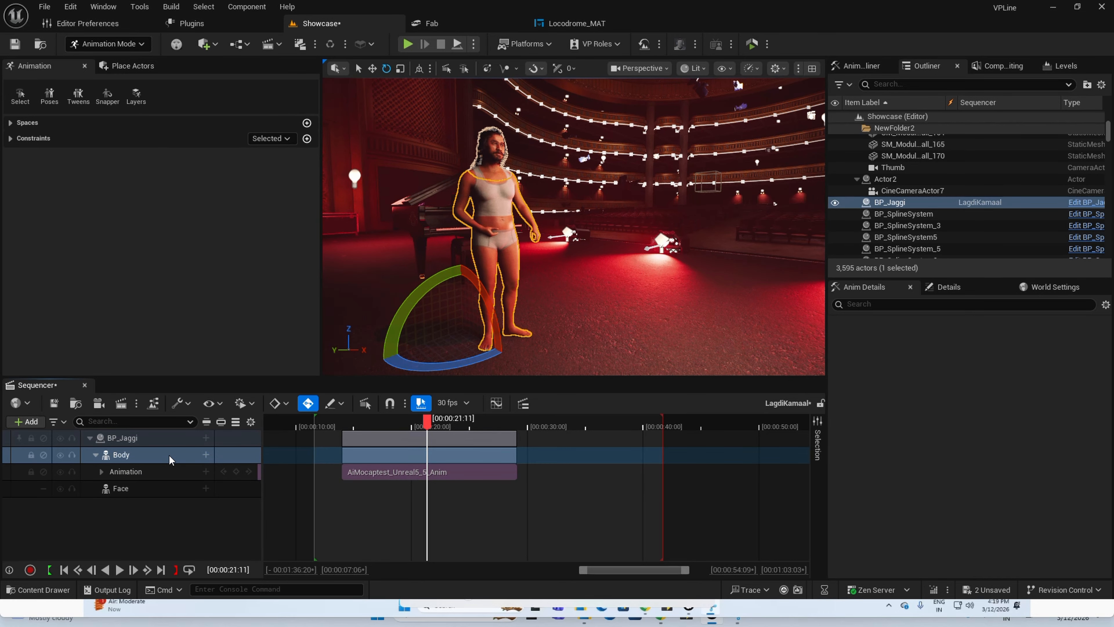
pyautogui.rightClick(170, 458)
pyautogui.moveTo(259, 237)
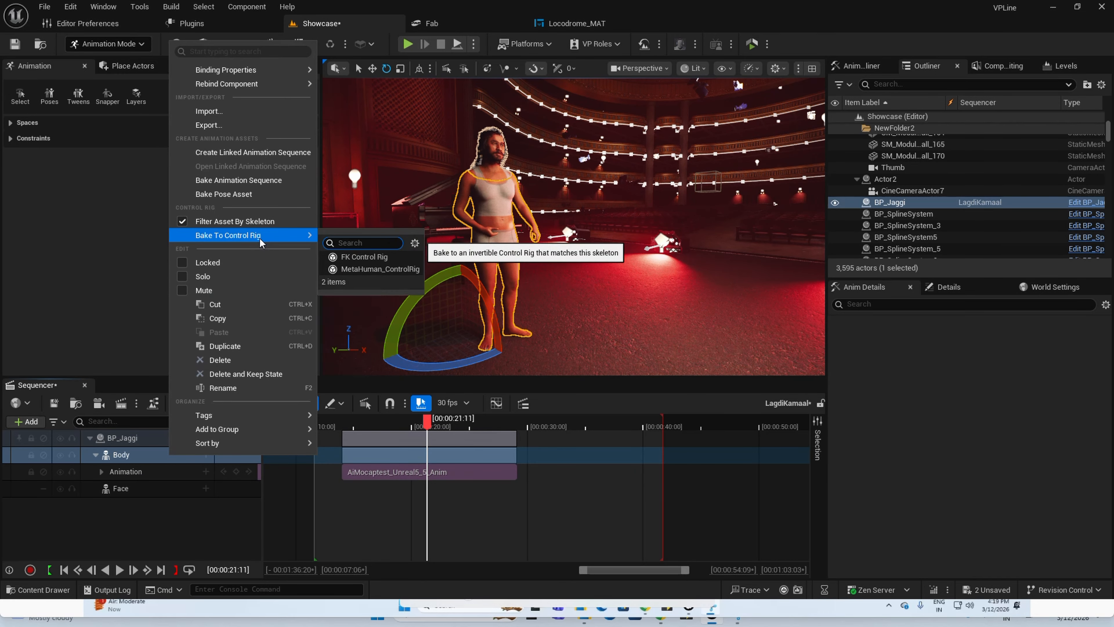
pyautogui.click(372, 270)
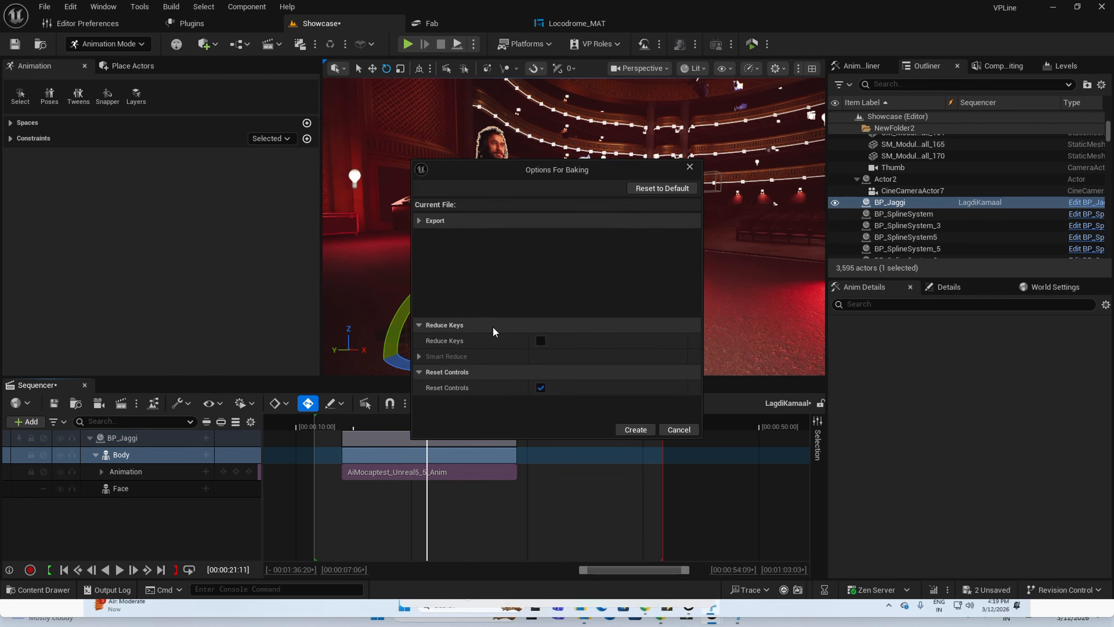
pyautogui.click(636, 430)
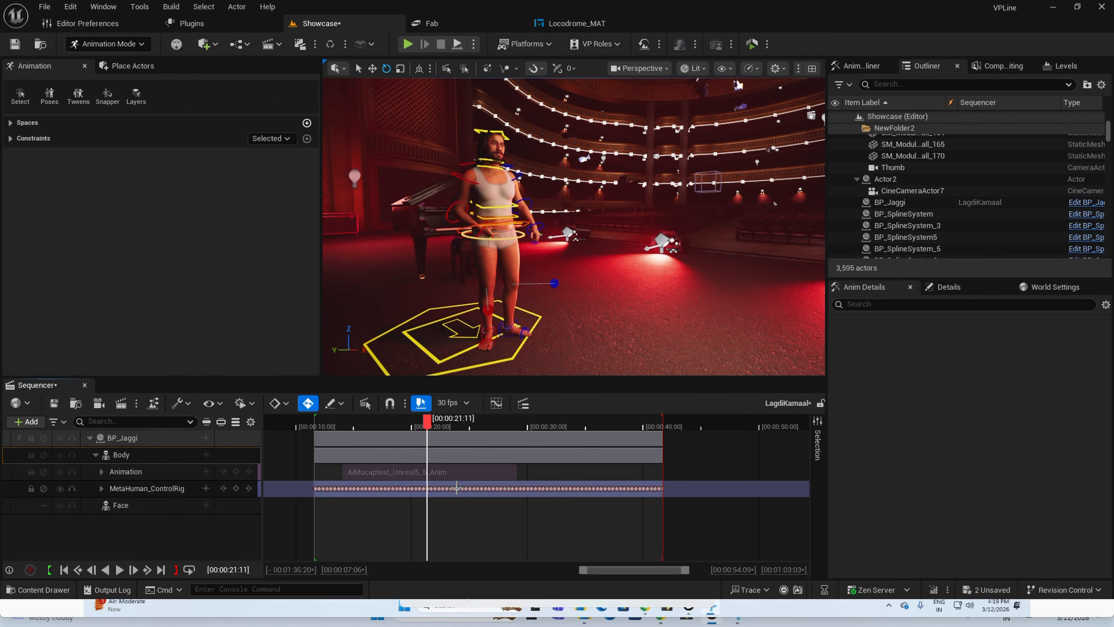
# Delete the baked control rig keys before and after the trimmed clip, and move the playhead to 00:00:14:06.
pyautogui.moveTo(286, 469); pyautogui.dragTo(337, 498)
pyautogui.press('Delete')
pyautogui.moveTo(701, 481); pyautogui.dragTo(521, 503)
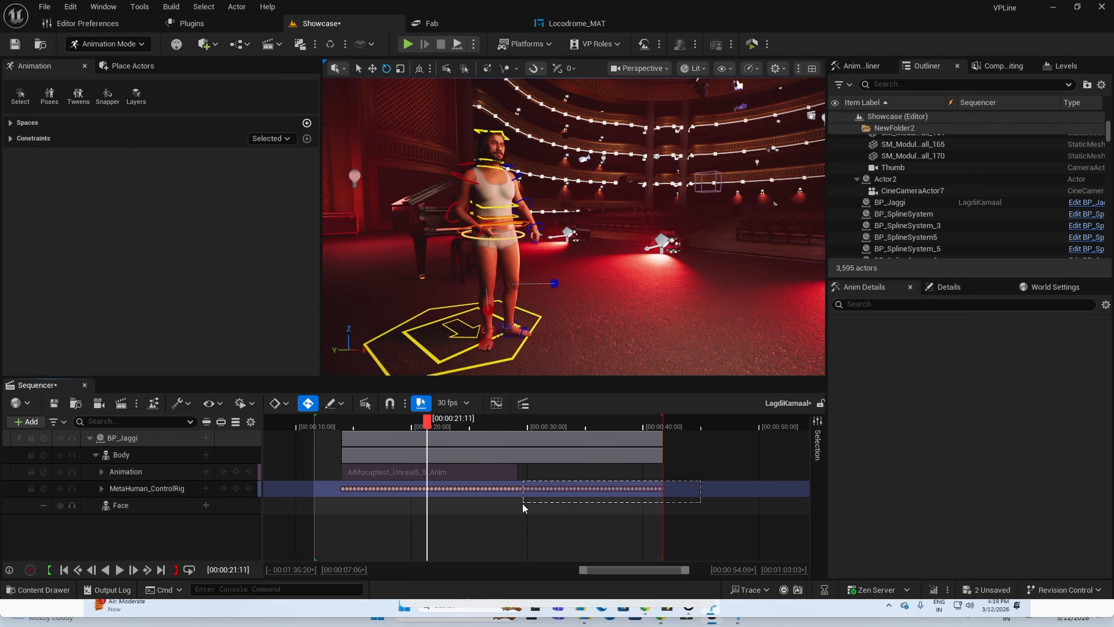
pyautogui.press('Delete')
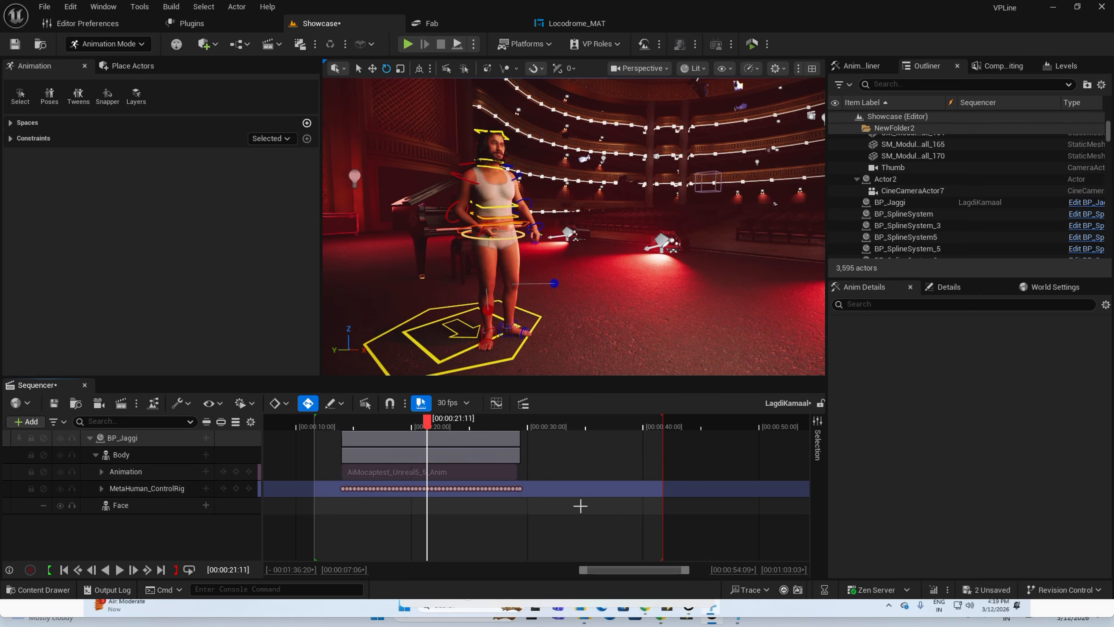
pyautogui.click(342, 424)
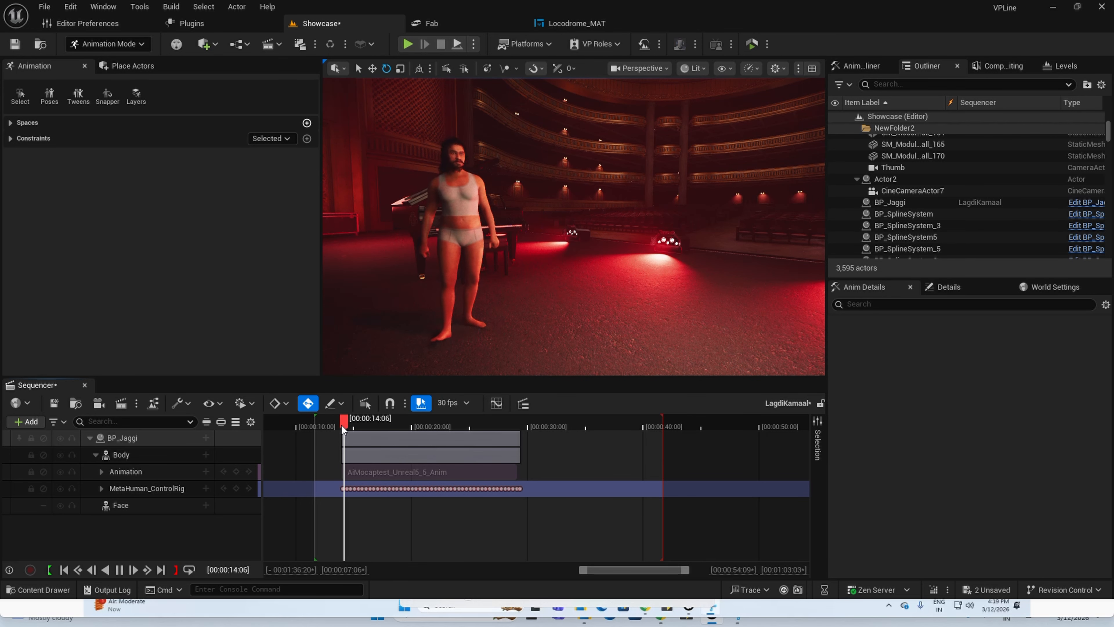
# Move the playhead to 00:00:20:29 and add an Additive section to the MetaHuman_ControlRig track.
pyautogui.moveTo(341, 425); pyautogui.dragTo(425, 422)
pyautogui.moveTo(636, 298); pyautogui.dragTo(571, 298, button='right')
pyautogui.moveTo(415, 426)
pyautogui.mouseDown()
pyautogui.moveTo(442, 428)
pyautogui.moveTo(421, 428)
pyautogui.mouseUp()
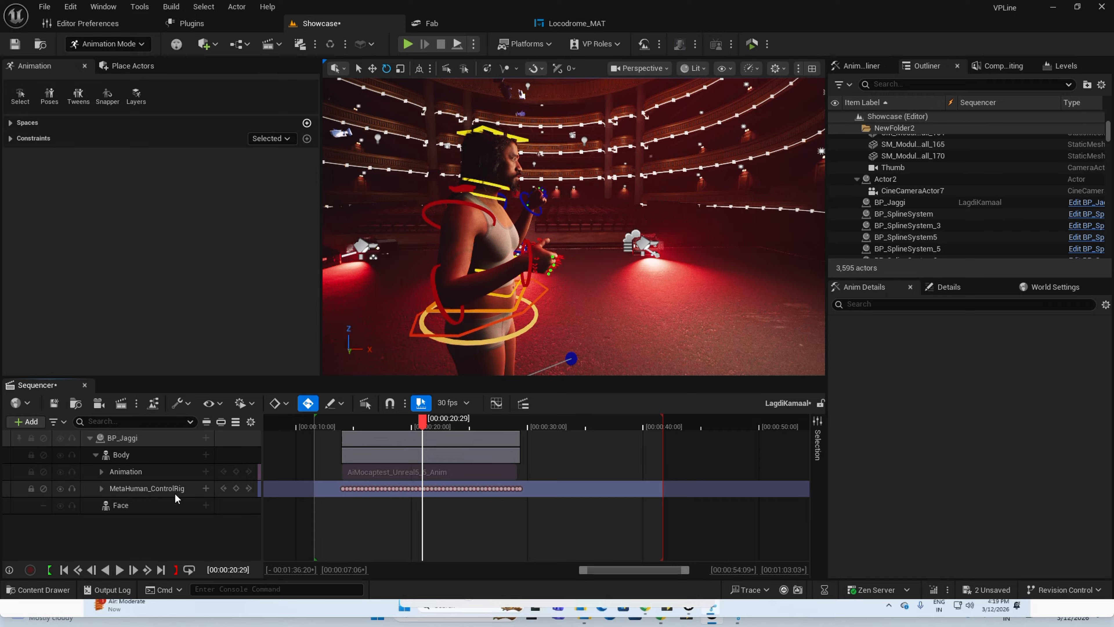
pyautogui.click(205, 488)
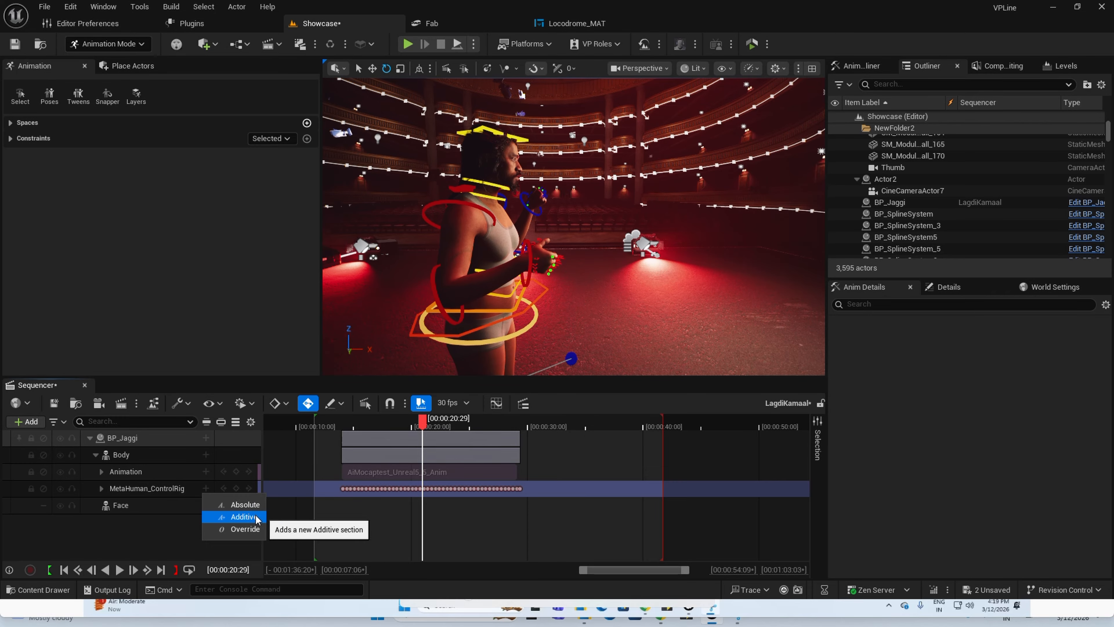
pyautogui.click(243, 517)
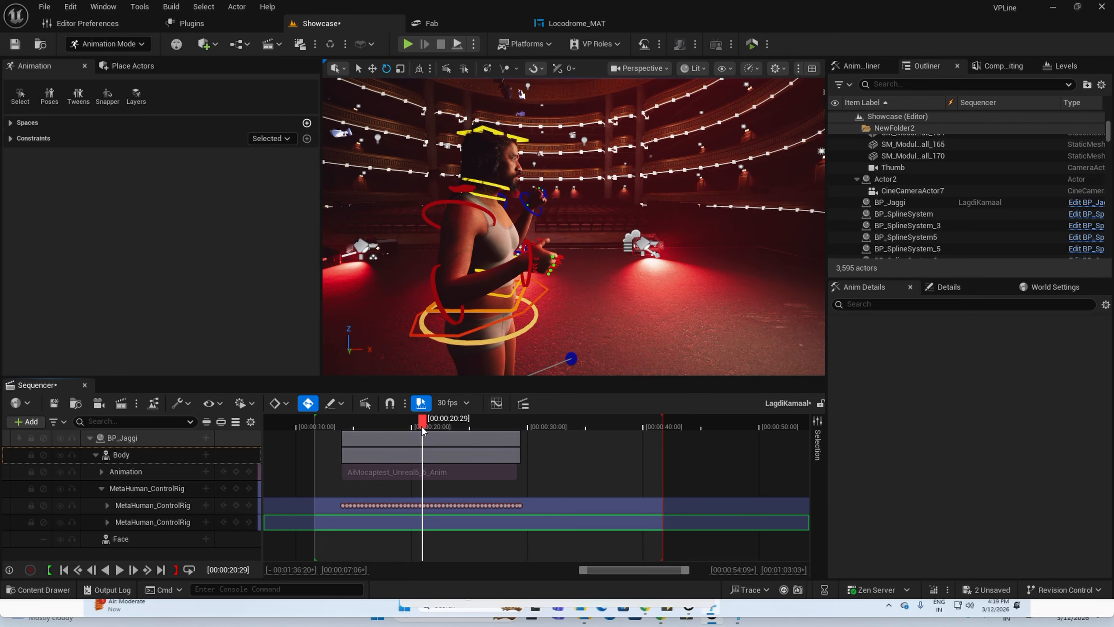
# Move the playhead to 00:00:21:07, examine the right arm's pose, and select the new additive MetaHuman_ControlRig section.
pyautogui.moveTo(422, 426); pyautogui.dragTo(426, 427)
pyautogui.moveTo(549, 281); pyautogui.dragTo(504, 281, button='right')
pyautogui.moveTo(570, 246); pyautogui.dragTo(623, 248, button='right')
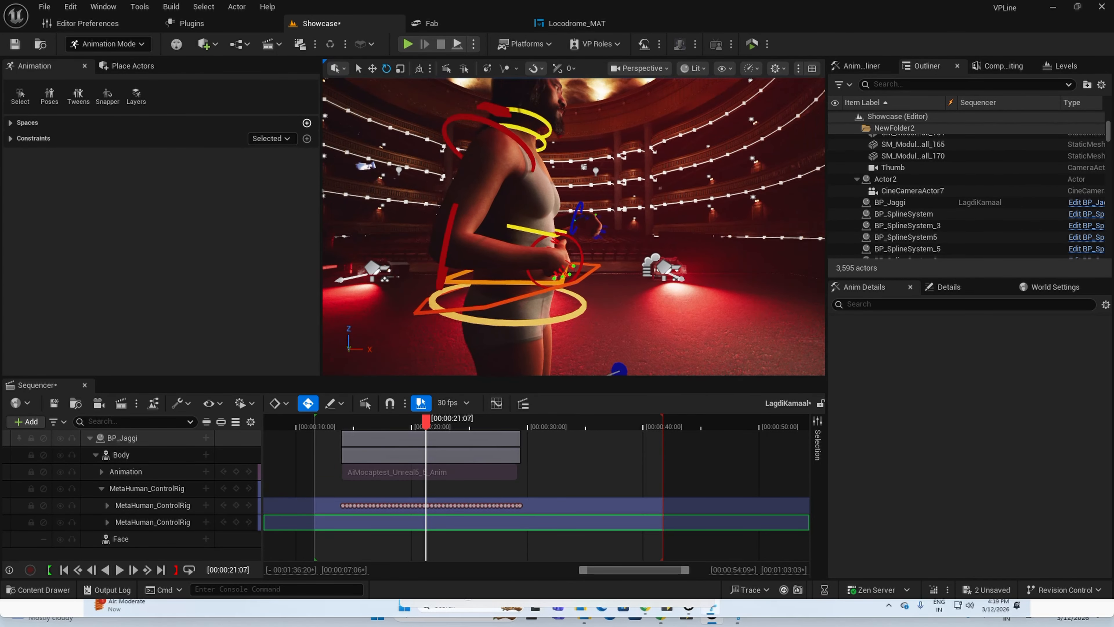
pyautogui.click(152, 522)
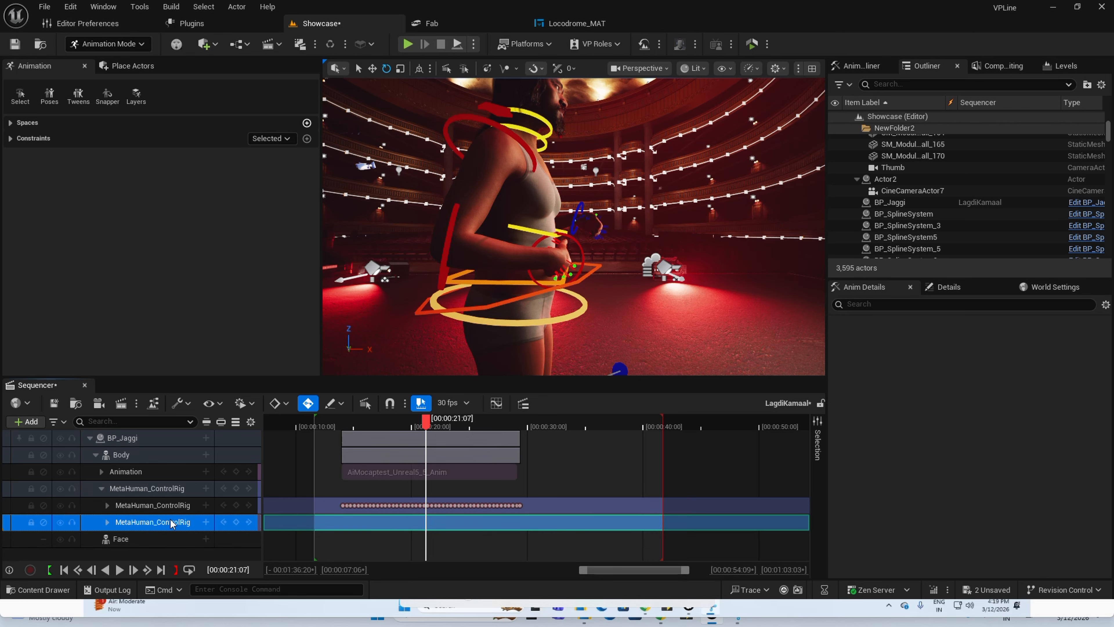
# Open Locodrome_MAT from the Locodrome/MAT folder, run it as a utility widget, and place its window beside the Showcase viewport.
pyautogui.click(50, 588)
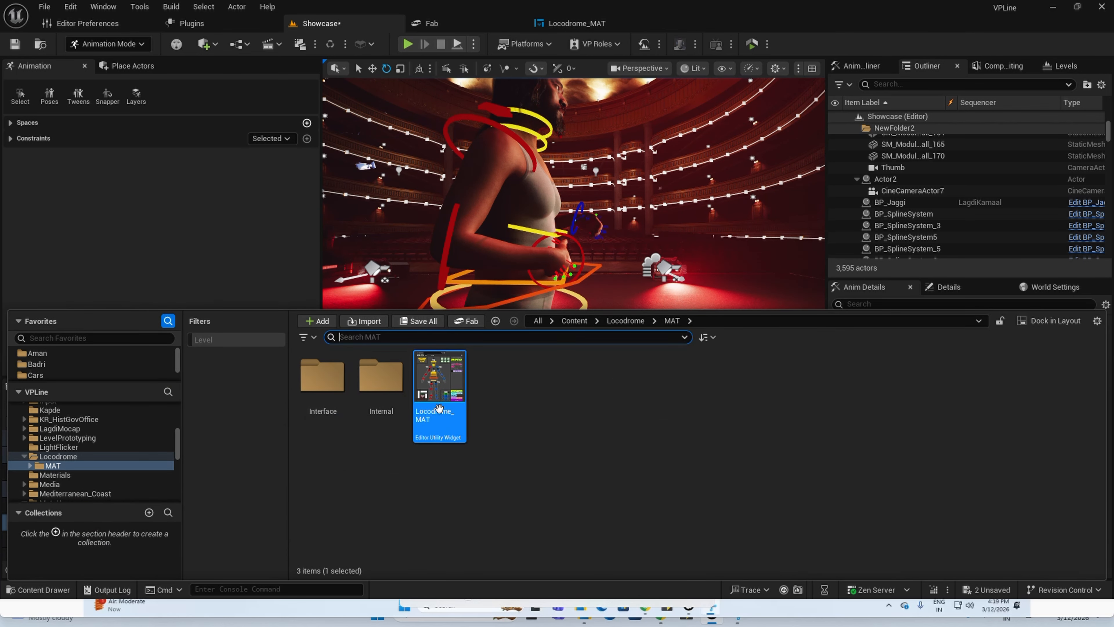
pyautogui.doubleClick(443, 390)
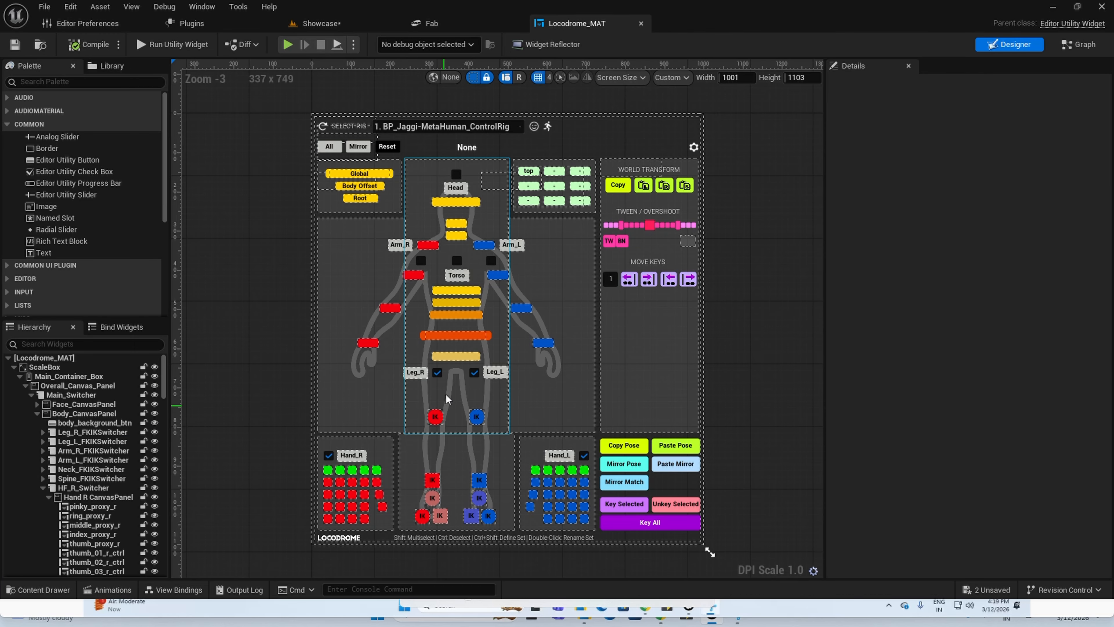
pyautogui.click(176, 43)
pyautogui.click(330, 24)
pyautogui.moveTo(943, 75); pyautogui.dragTo(914, 86)
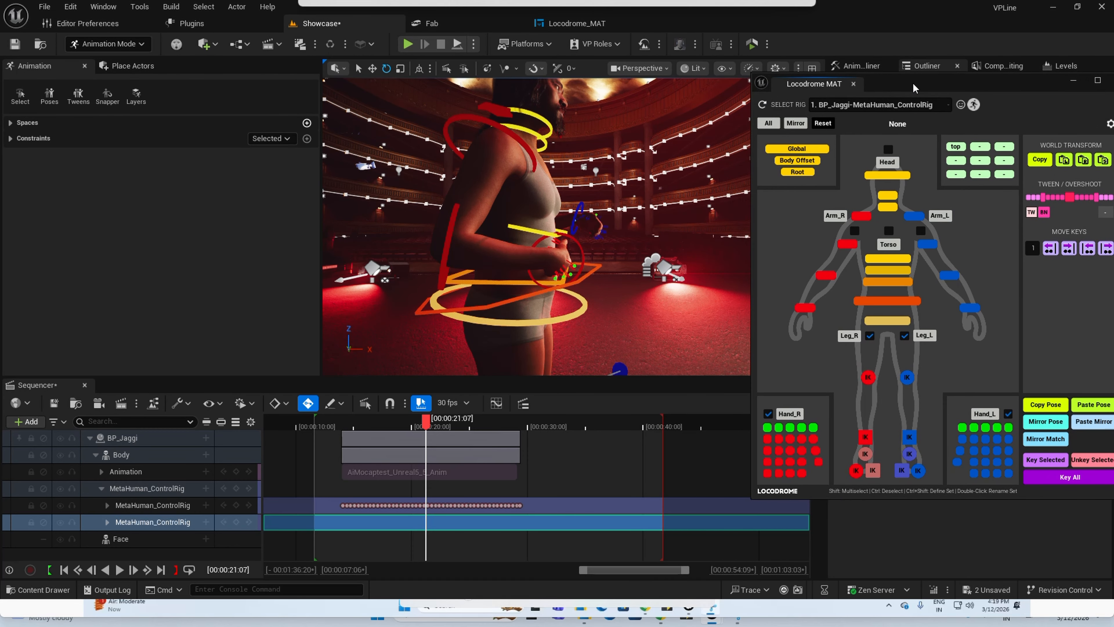
# Pick individual right arm controls and the whole Arm_R set in the Locodrome picker, and examine the arm from several sides.
pyautogui.click(862, 216)
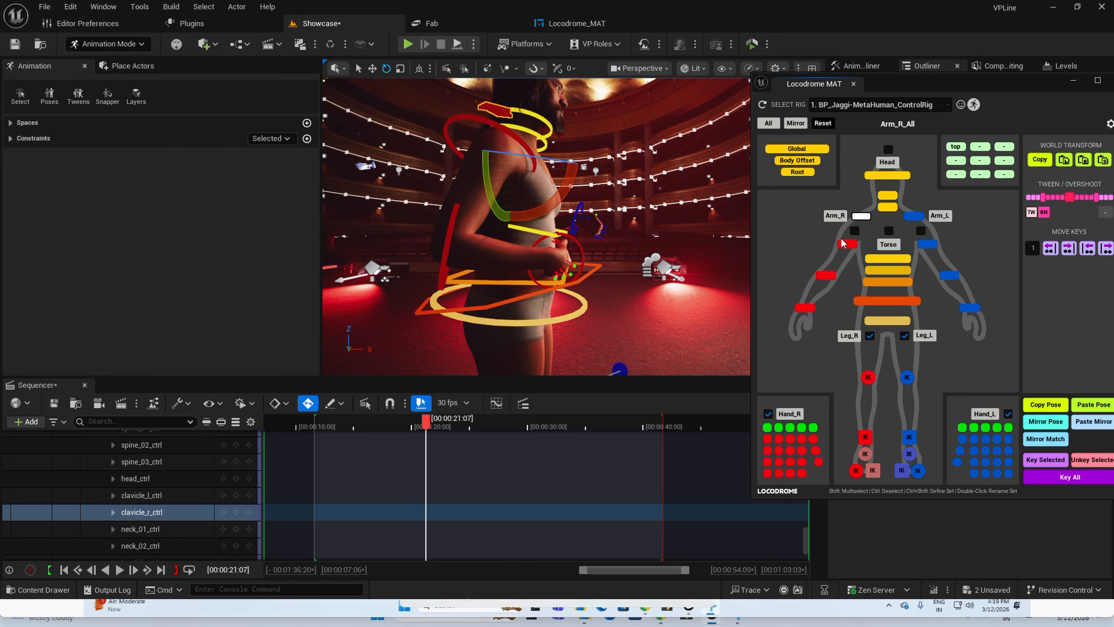
pyautogui.click(847, 243)
pyautogui.click(825, 275)
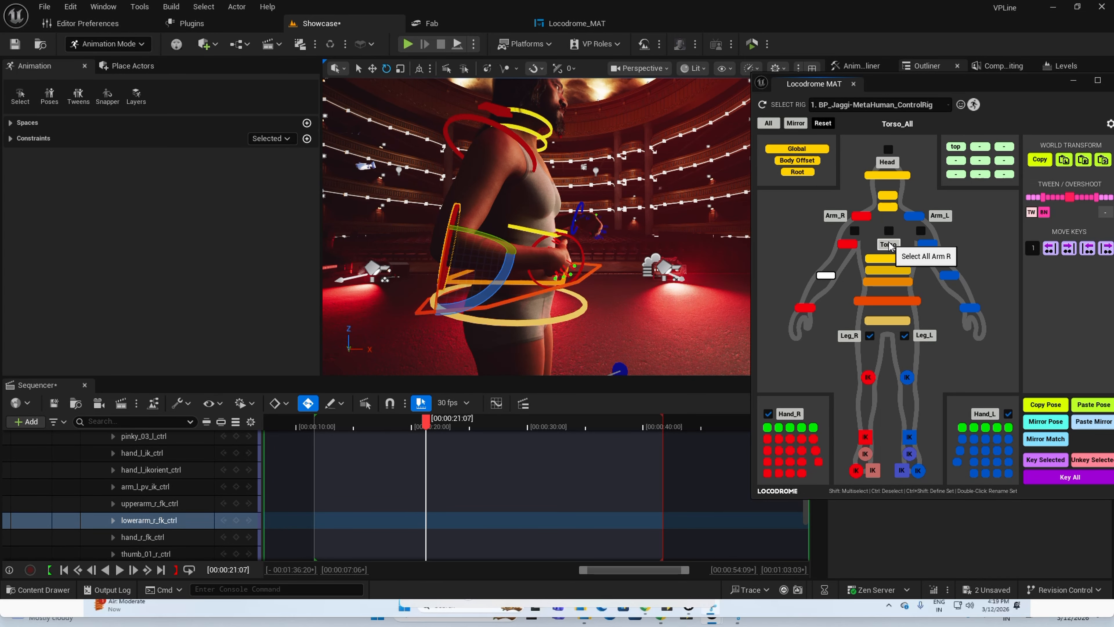
pyautogui.click(835, 215)
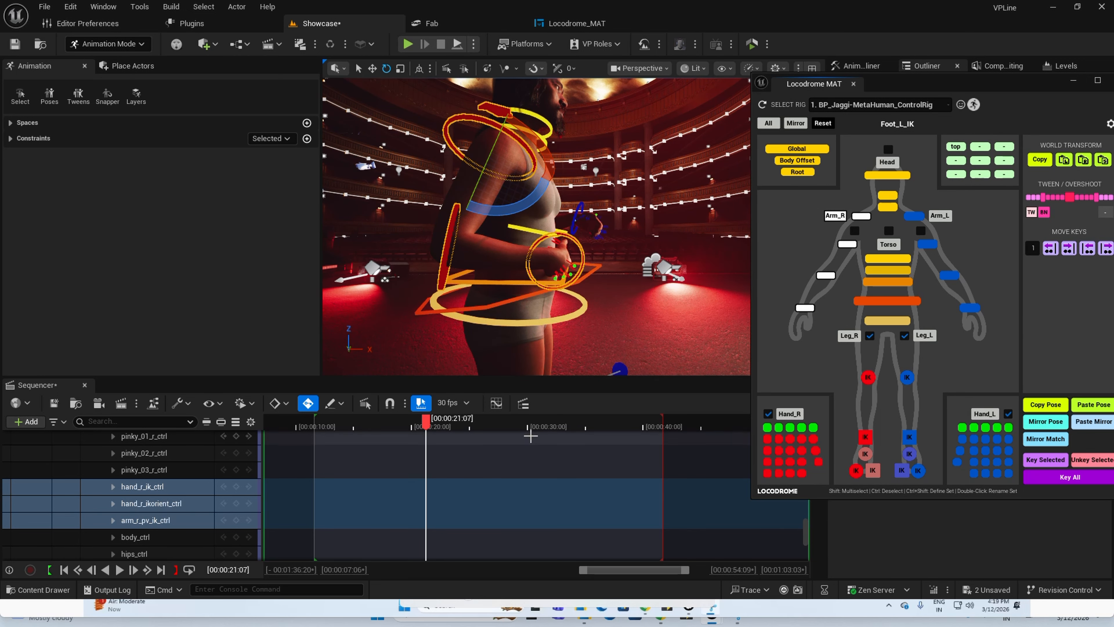
pyautogui.keyDown('alt'); pyautogui.moveTo(453, 303); pyautogui.dragTo(372, 285); pyautogui.keyUp('alt')
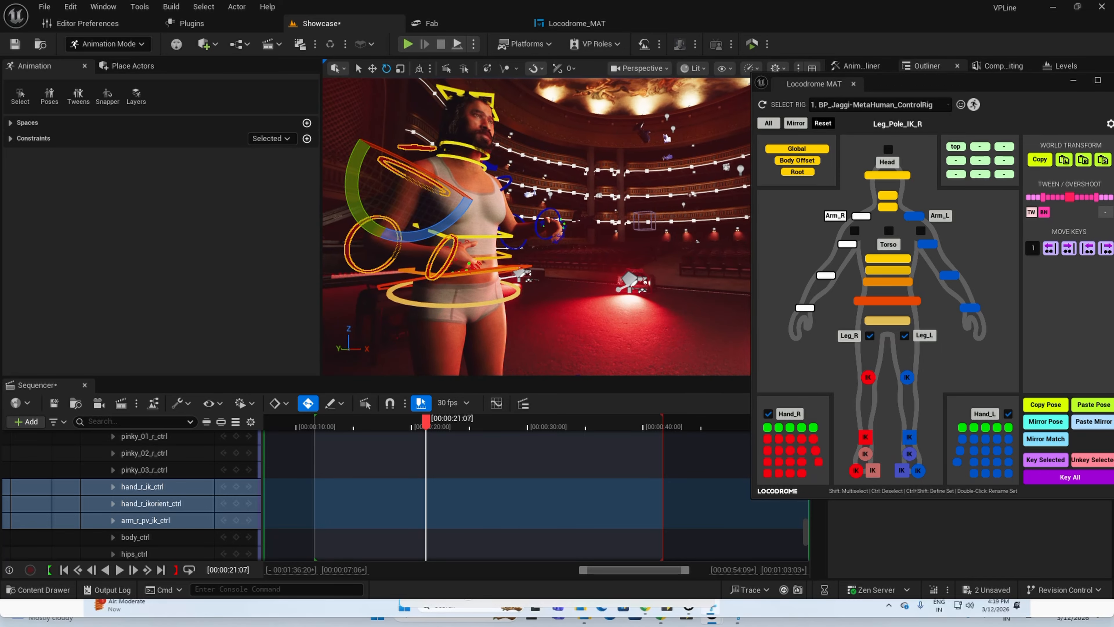
pyautogui.scroll(-3, 453, 303)
pyautogui.keyDown('alt'); pyautogui.moveTo(454, 303); pyautogui.dragTo(439, 299); pyautogui.keyUp('alt')
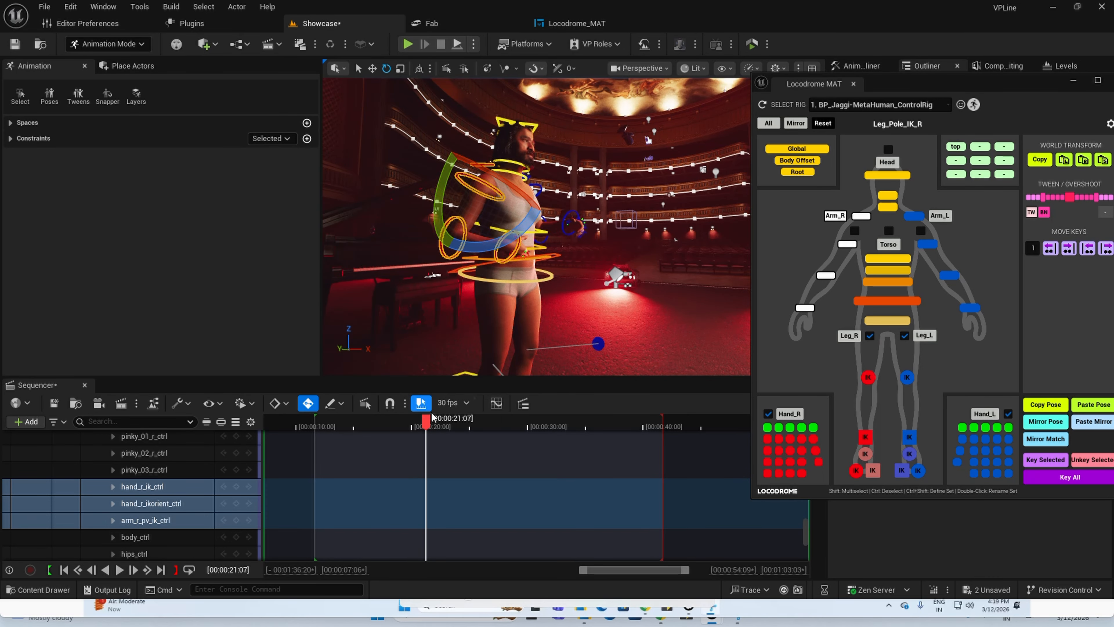
pyautogui.keyDown('alt'); pyautogui.moveTo(432, 325); pyautogui.dragTo(307, 318); pyautogui.keyUp('alt')
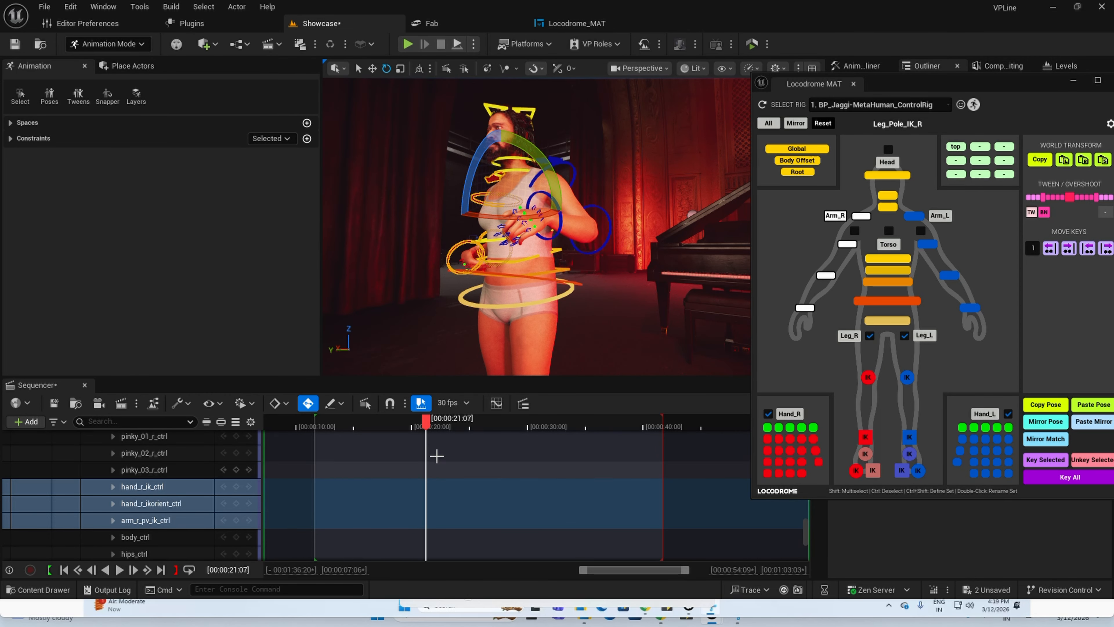
pyautogui.keyDown('alt'); pyautogui.moveTo(432, 324); pyautogui.dragTo(649, 304); pyautogui.keyUp('alt')
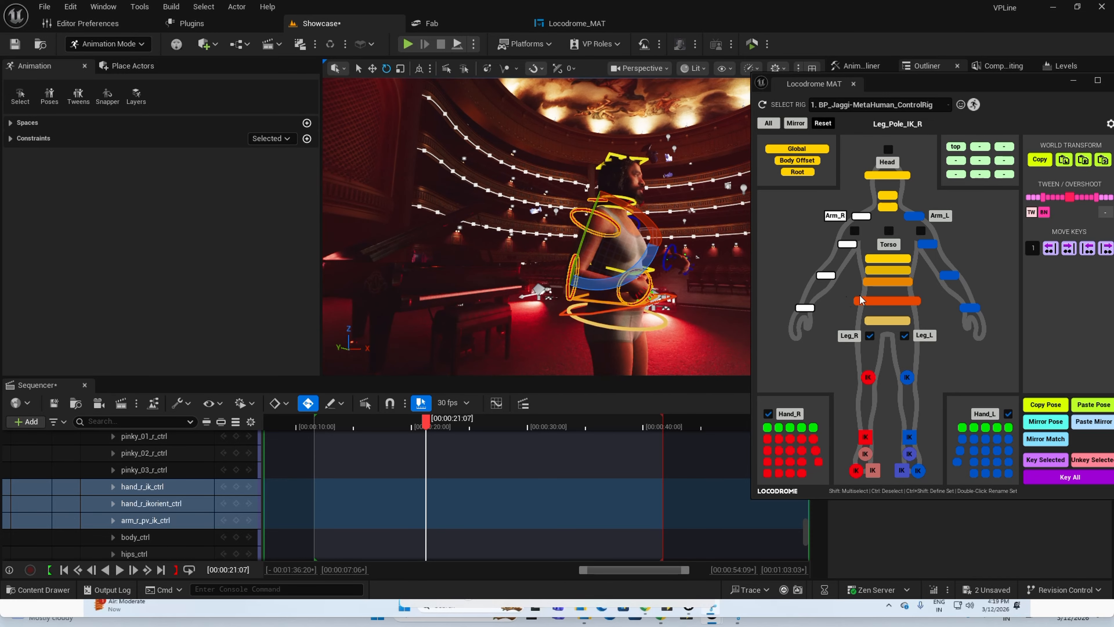
# Try rotating only the right lower arm control at 00:00:21:07.
pyautogui.click(828, 275)
pyautogui.click(828, 276)
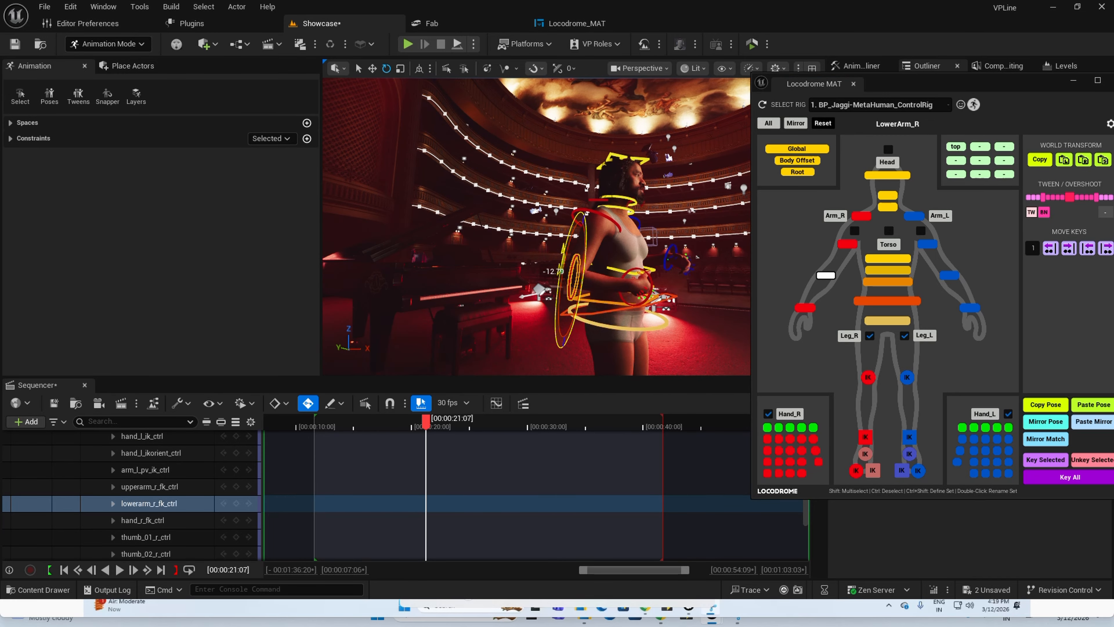
pyautogui.moveTo(558, 307); pyautogui.dragTo(560, 308)
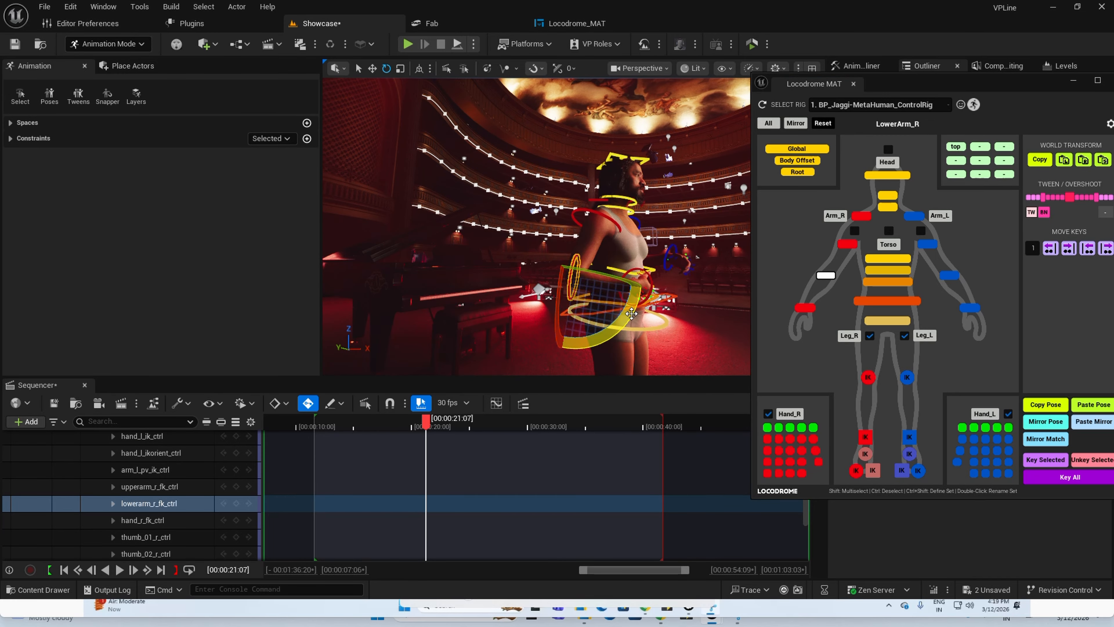
pyautogui.moveTo(631, 313)
pyautogui.mouseDown()
pyautogui.moveTo(624, 303)
pyautogui.moveTo(620, 316)
pyautogui.mouseUp()
# Select all Arm_R controls, rotate the right arm away from the body, and key the selected controls at 00:00:21:07.
pyautogui.keyDown('alt'); pyautogui.moveTo(678, 337); pyautogui.dragTo(636, 333); pyautogui.keyUp('alt')
pyautogui.click(828, 215)
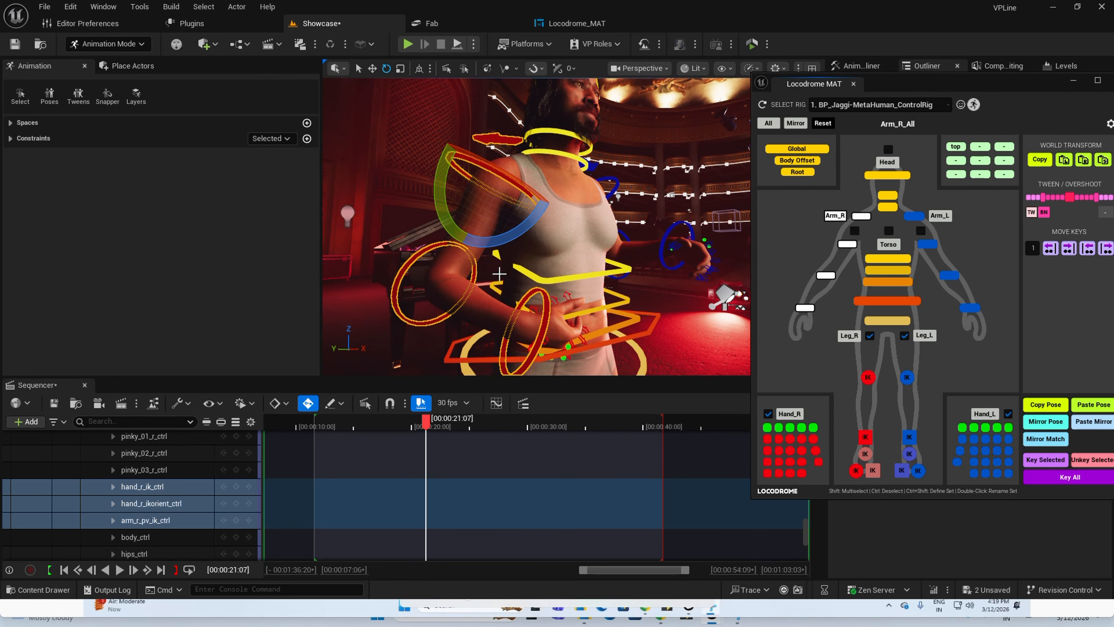
pyautogui.moveTo(508, 242); pyautogui.dragTo(419, 217)
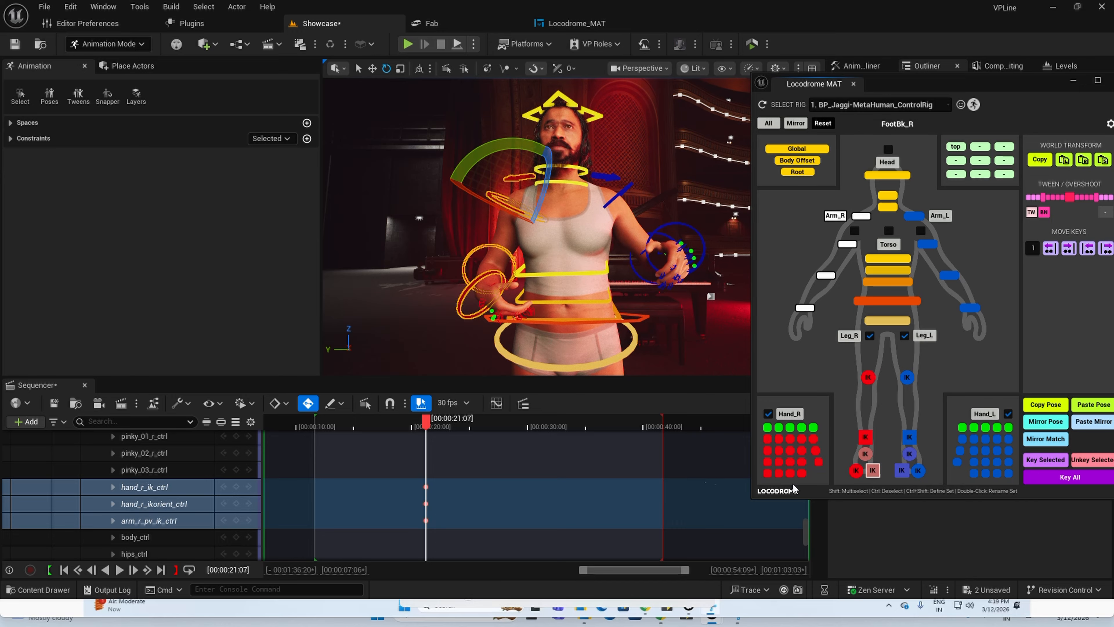
# Play back the edited right arm motion from about 00:00:20:10 and examine the arm as it passes the body.
pyautogui.moveTo(425, 428); pyautogui.dragTo(416, 423)
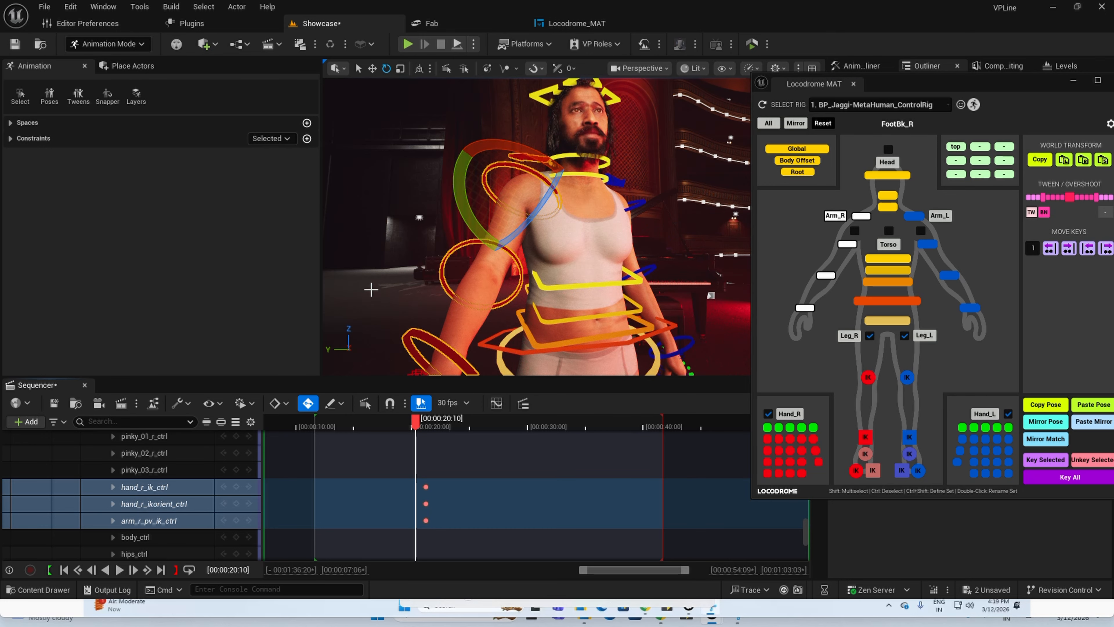
pyautogui.scroll(-5, 371, 290)
pyautogui.keyDown('alt'); pyautogui.moveTo(371, 290); pyautogui.dragTo(324, 321); pyautogui.keyUp('alt')
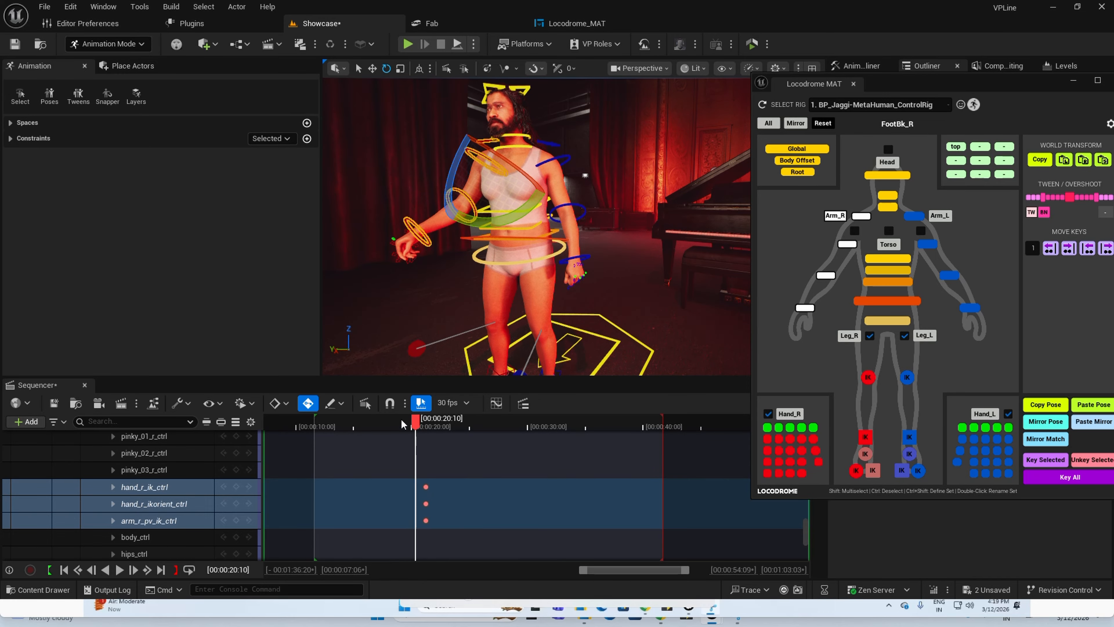
pyautogui.press('r')
pyautogui.press('space')
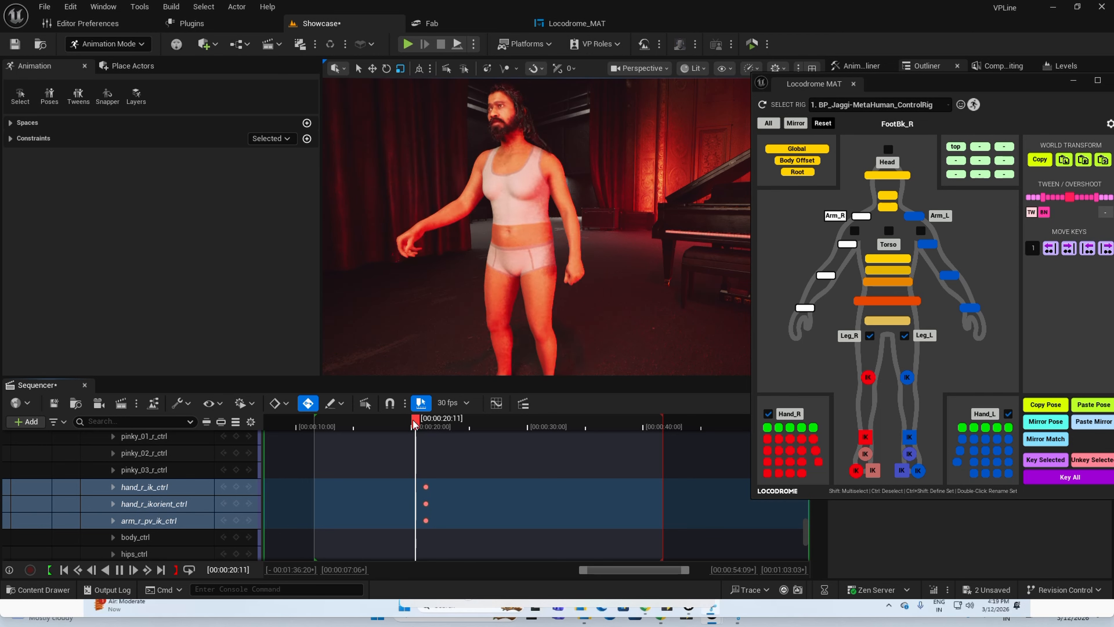
pyautogui.click(416, 424)
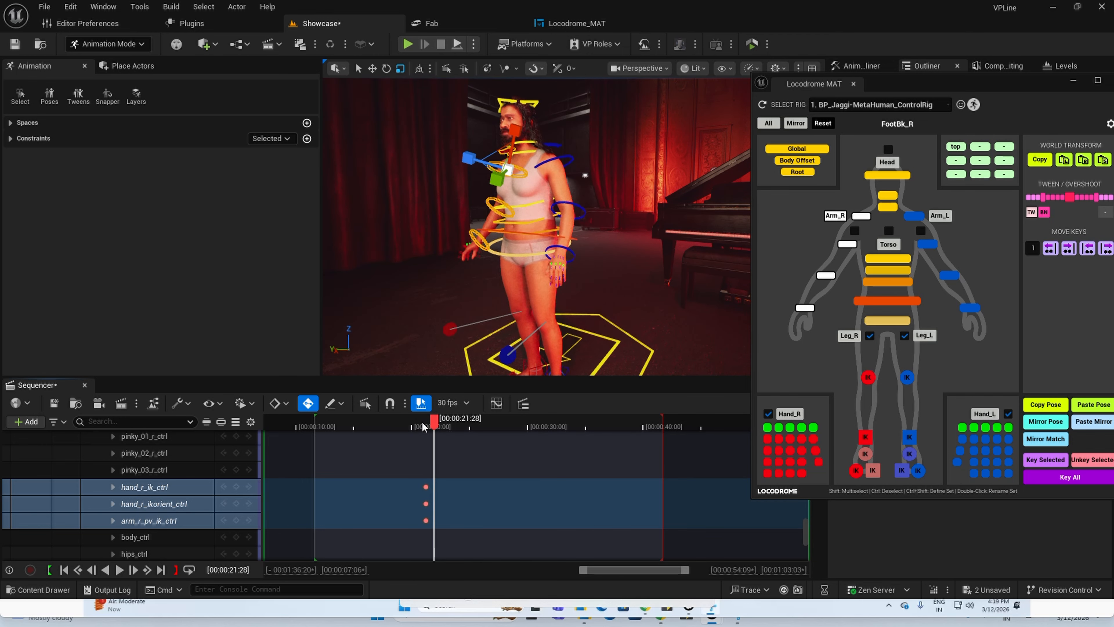
pyautogui.press('f')
pyautogui.press('space')
pyautogui.click(415, 426)
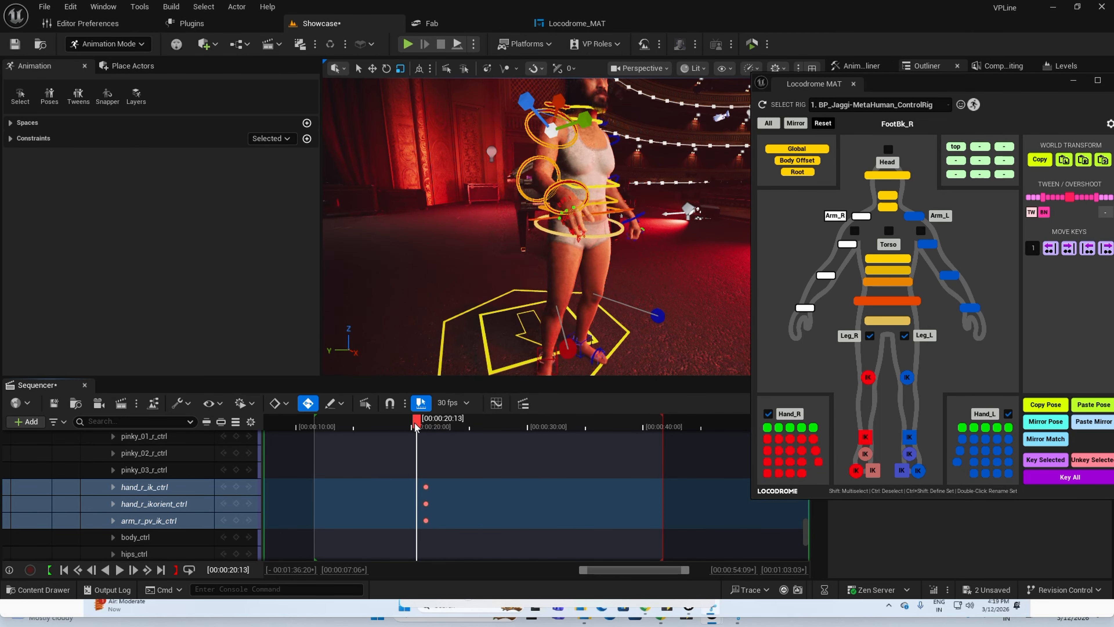
# Replay the motion around 00:00:20:26 to 00:00:21:20 and examine the right arm from the front and side.
pyautogui.press('space')
pyautogui.press('space')
pyautogui.press('f')
pyautogui.press('space')
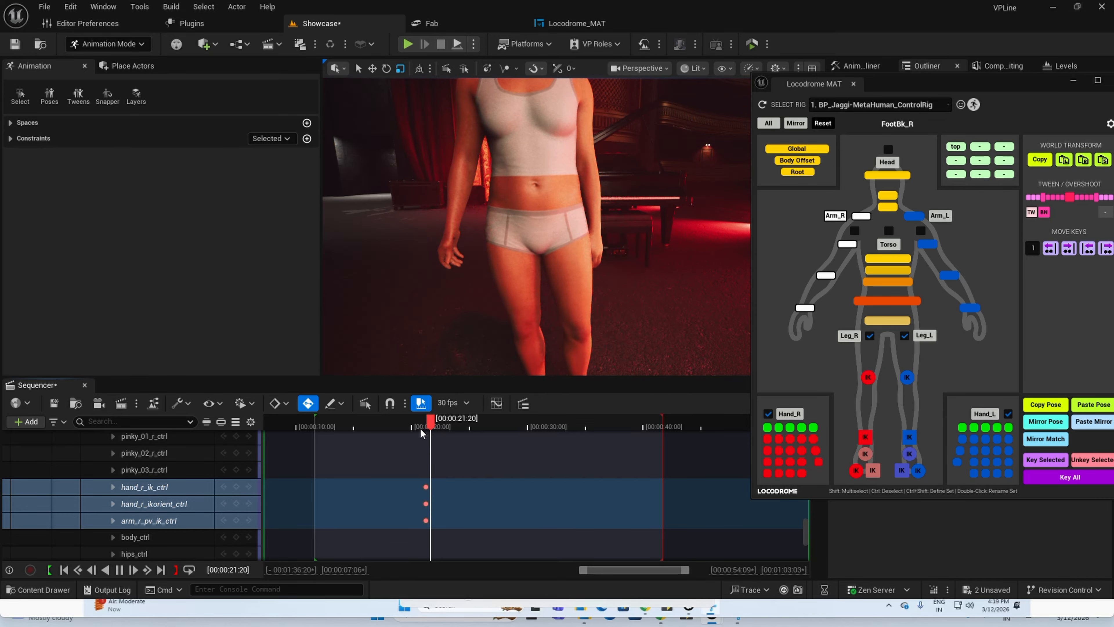
pyautogui.press('space')
pyautogui.click(422, 428)
pyautogui.scroll(-4, 413, 320)
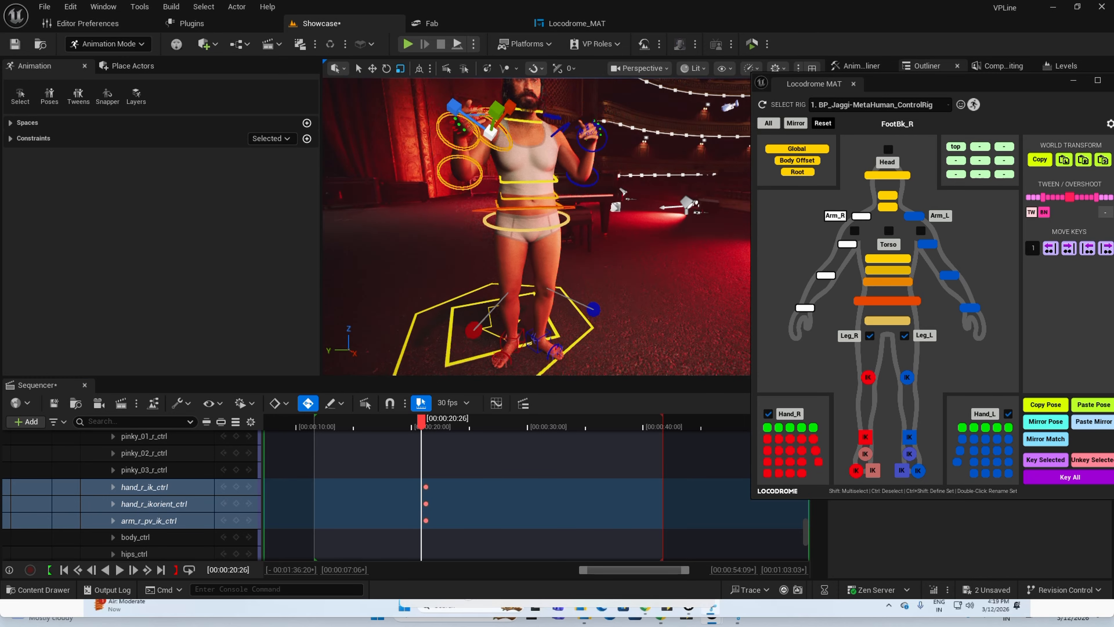
pyautogui.keyDown('alt'); pyautogui.moveTo(408, 364); pyautogui.dragTo(535, 364); pyautogui.keyUp('alt')
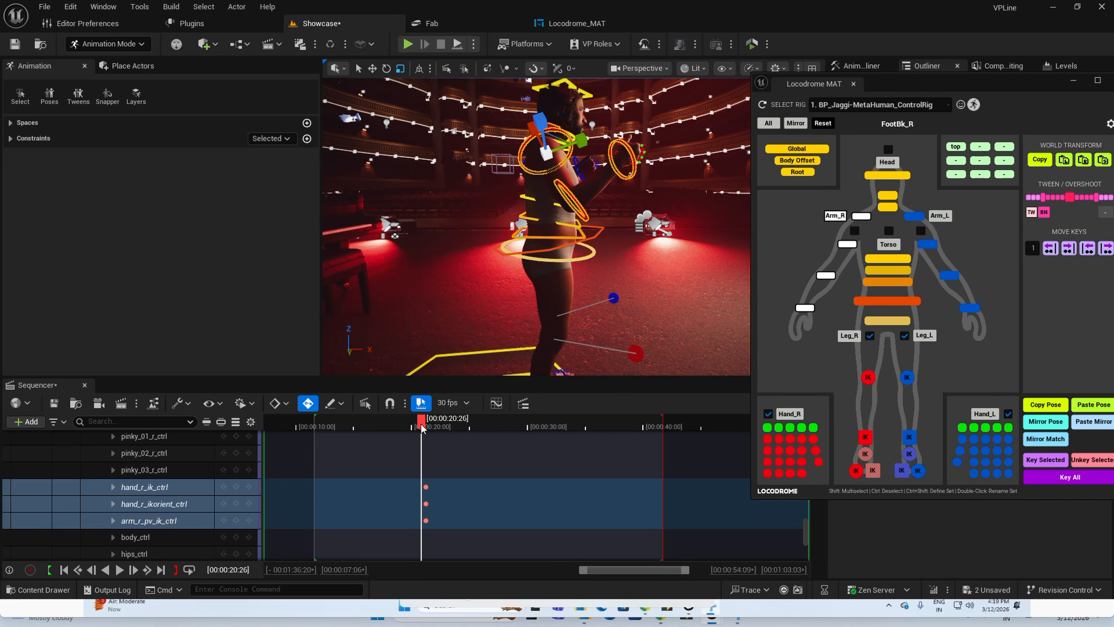
pyautogui.press('space')
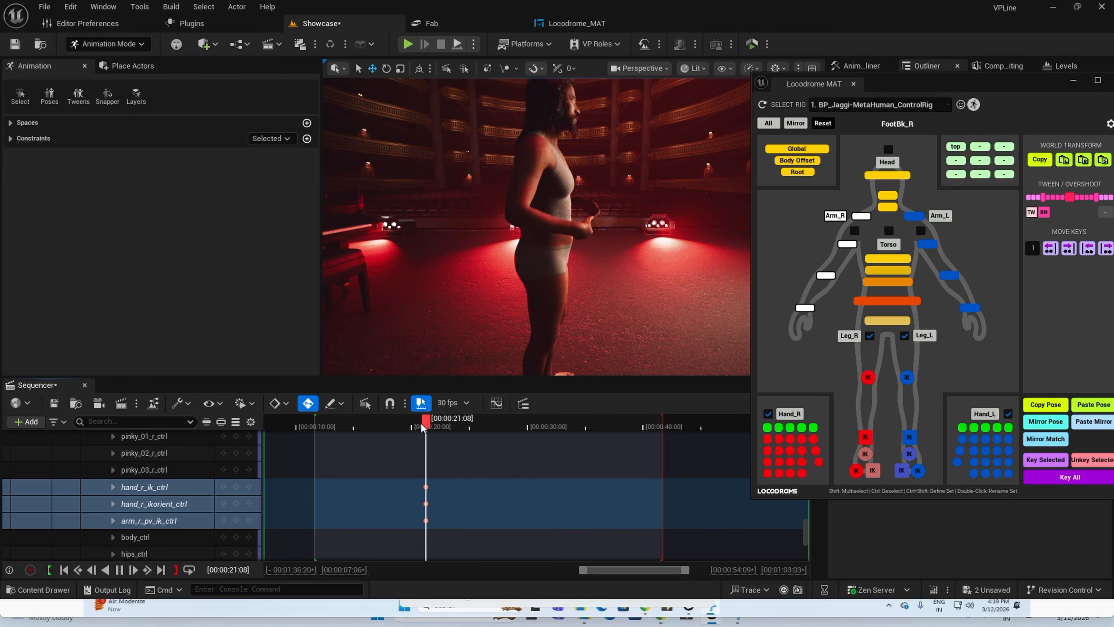
pyautogui.click(422, 428)
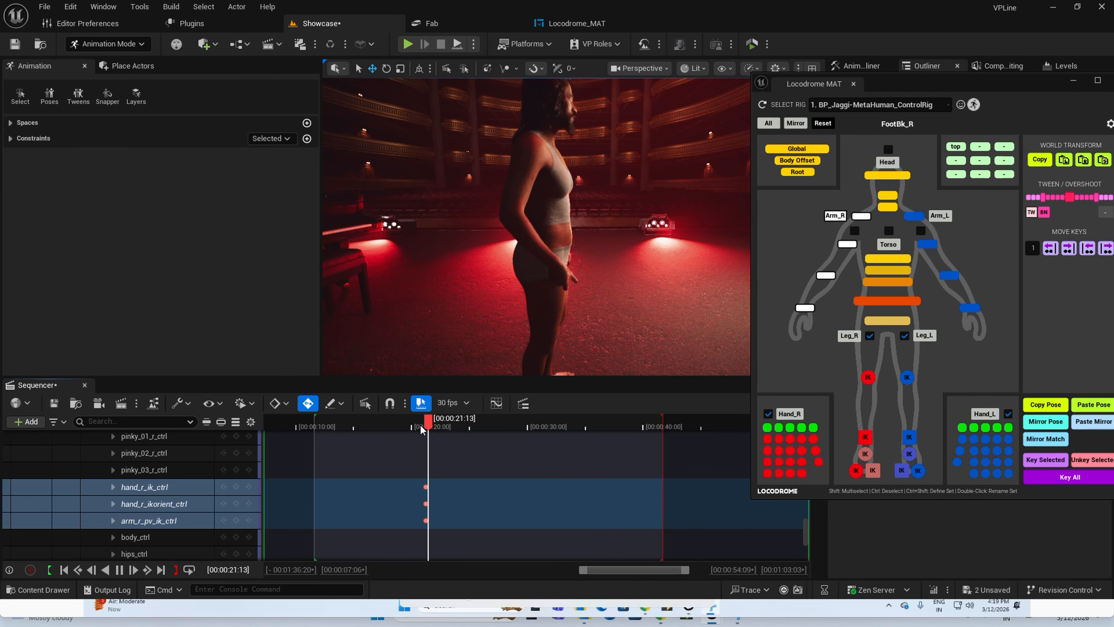
pyautogui.press('space')
pyautogui.keyDown('alt'); pyautogui.moveTo(401, 301); pyautogui.dragTo(325, 310); pyautogui.keyUp('alt')
pyautogui.scroll(3, 401, 301)
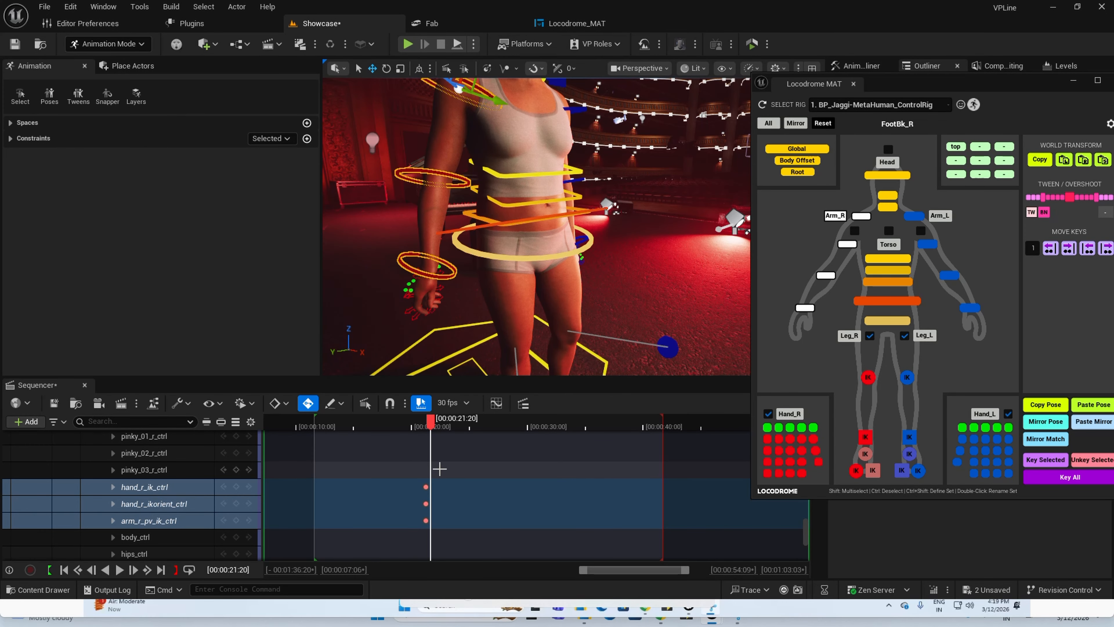
# Undo the right arm edit, replay the original motion around 00:00:20:00 for comparison, and redo the edit with its keys.
pyautogui.hotkey('ctrl', 'z')
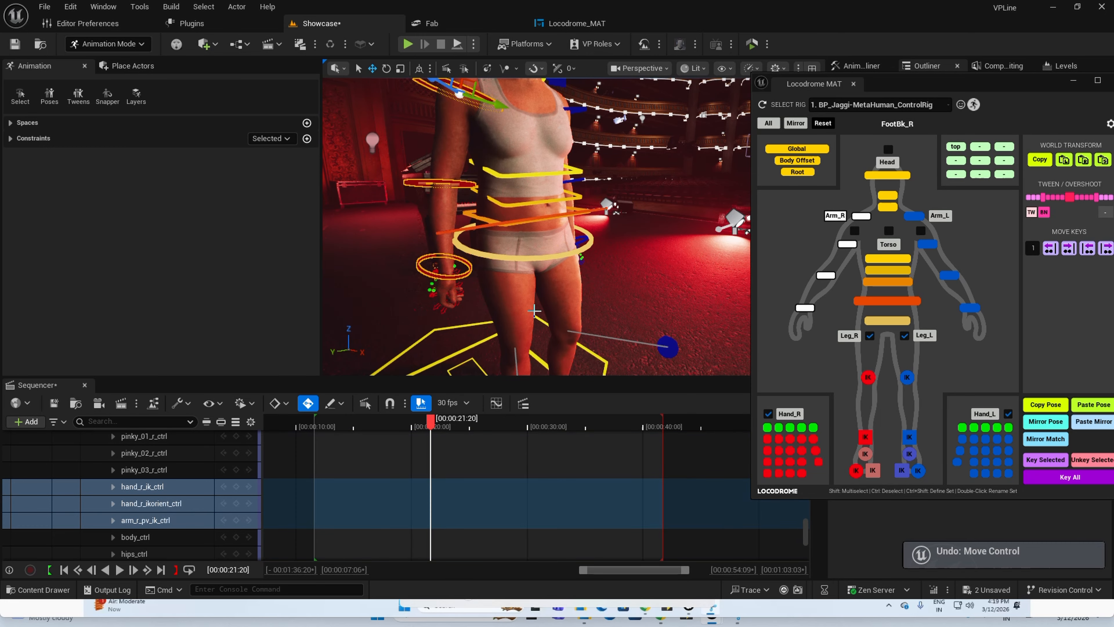
pyautogui.click(415, 428)
pyautogui.press('space')
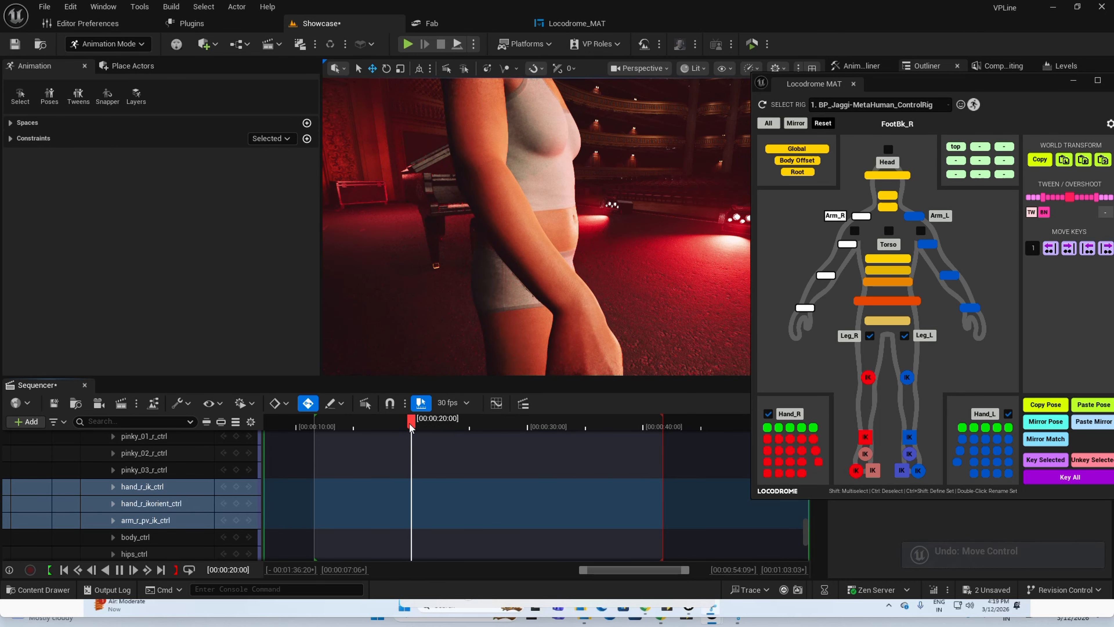
pyautogui.press('space')
pyautogui.moveTo(443, 338); pyautogui.dragTo(351, 338, button='right')
pyautogui.press('s')
pyautogui.moveTo(437, 427)
pyautogui.mouseDown()
pyautogui.moveTo(473, 428)
pyautogui.moveTo(417, 428)
pyautogui.moveTo(428, 430)
pyautogui.mouseUp()
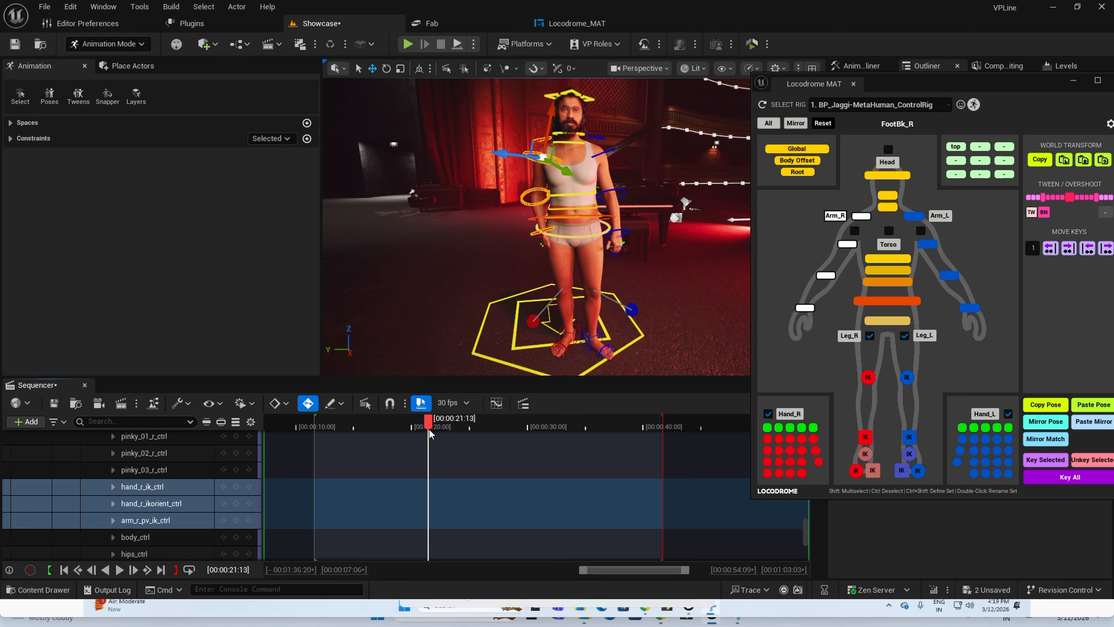
pyautogui.hotkey('ctrl', 'y')
pyautogui.hotkey('ctrl', 'y')
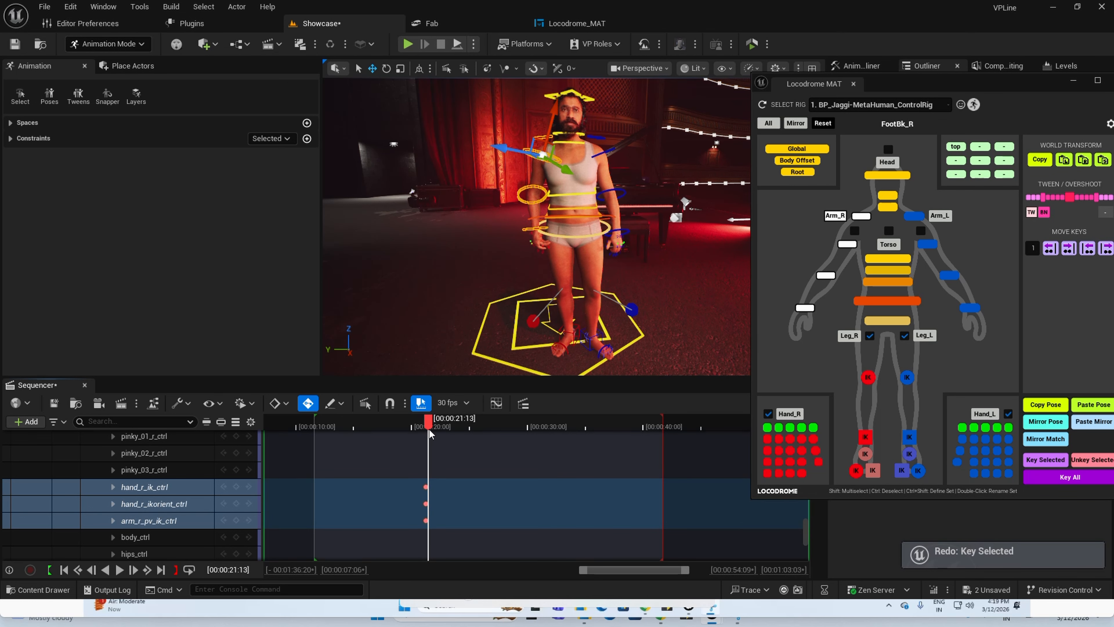
# Move the playhead to 00:00:27:14, collapse the MetaHuman_ControlRig tracks under Body, and frame the whole character.
pyautogui.keyDown('alt'); pyautogui.moveTo(531, 280); pyautogui.dragTo(593, 263); pyautogui.keyUp('alt')
pyautogui.moveTo(416, 428); pyautogui.dragTo(497, 427)
pyautogui.scroll(10, 493, 462)
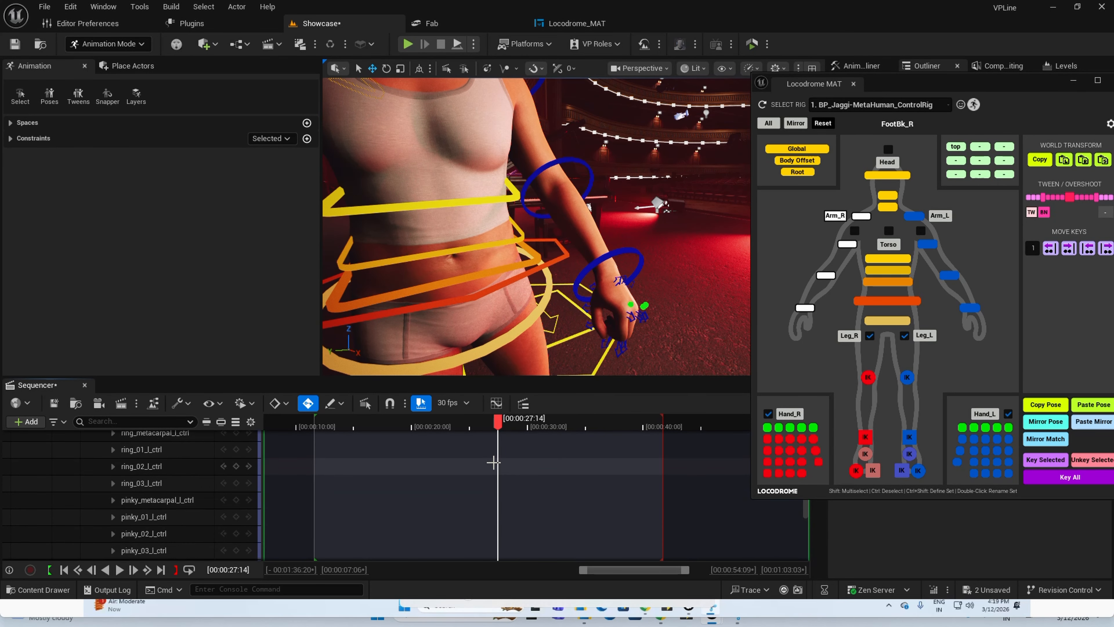
pyautogui.scroll(15, 493, 461)
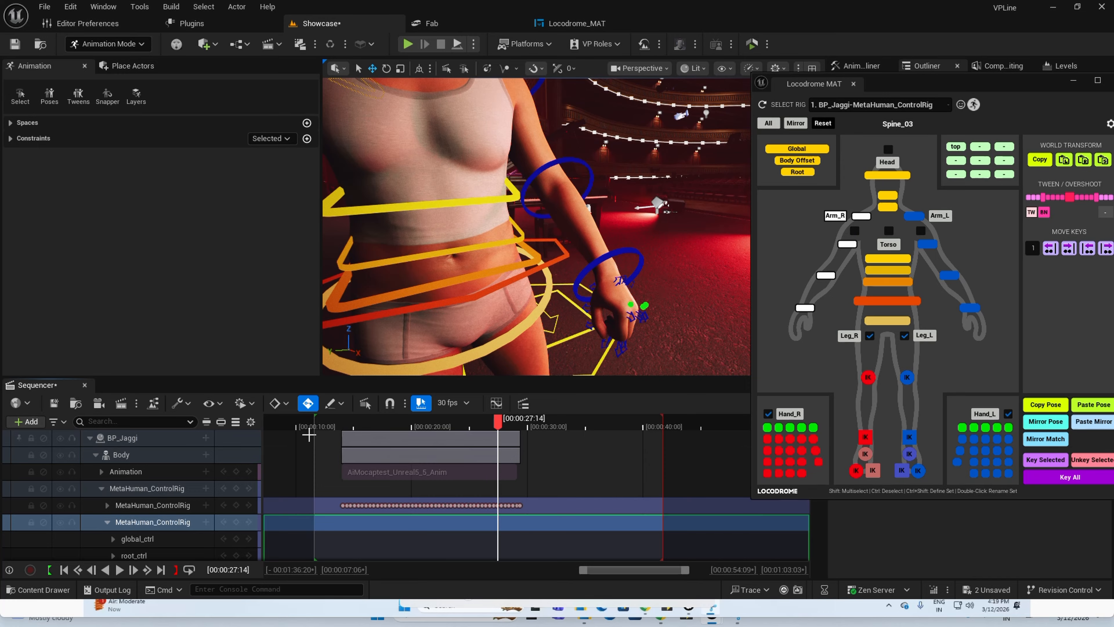
pyautogui.click(101, 489)
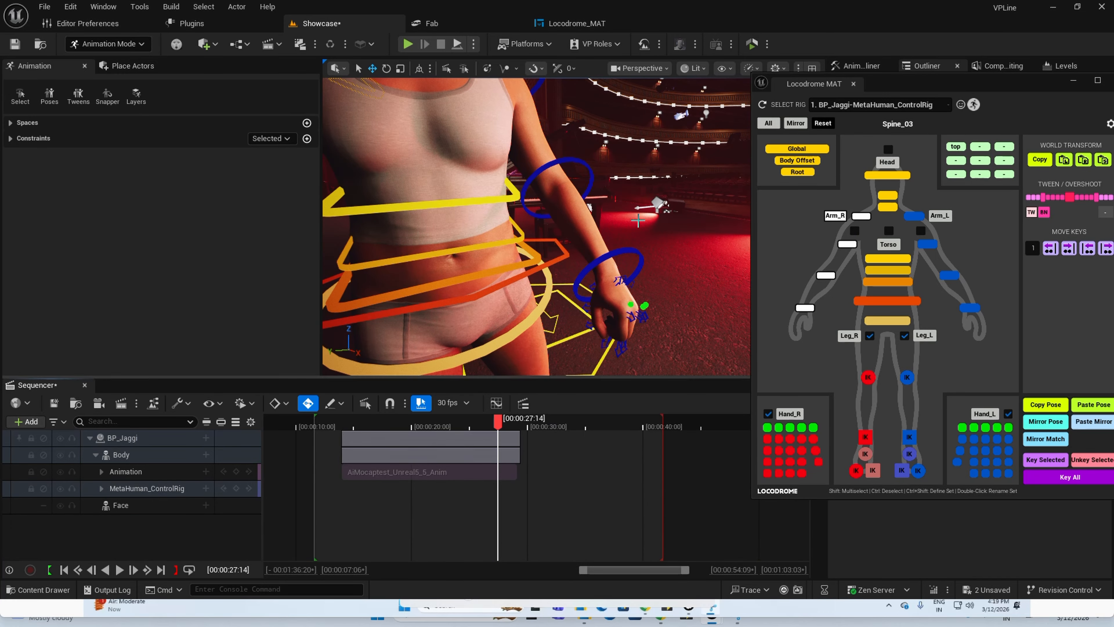
pyautogui.scroll(-6, 635, 217)
pyautogui.keyDown('alt'); pyautogui.moveTo(634, 217); pyautogui.dragTo(571, 215); pyautogui.keyUp('alt')
pyautogui.moveTo(570, 215); pyautogui.dragTo(614, 215, button='right')
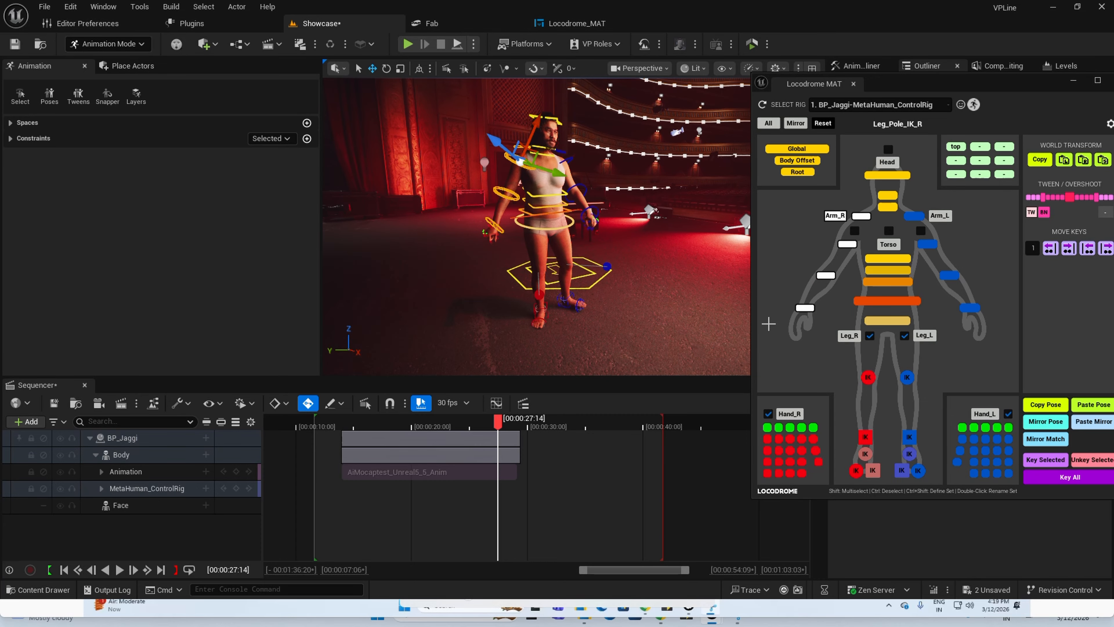
# Select all Leg_R controls, try repositioning the right leg, and examine the pose from the side and front.
pyautogui.click(850, 336)
pyautogui.moveTo(538, 270); pyautogui.dragTo(539, 244)
pyautogui.press('a')
pyautogui.moveTo(521, 314); pyautogui.dragTo(608, 324, button='right')
pyautogui.press('w')
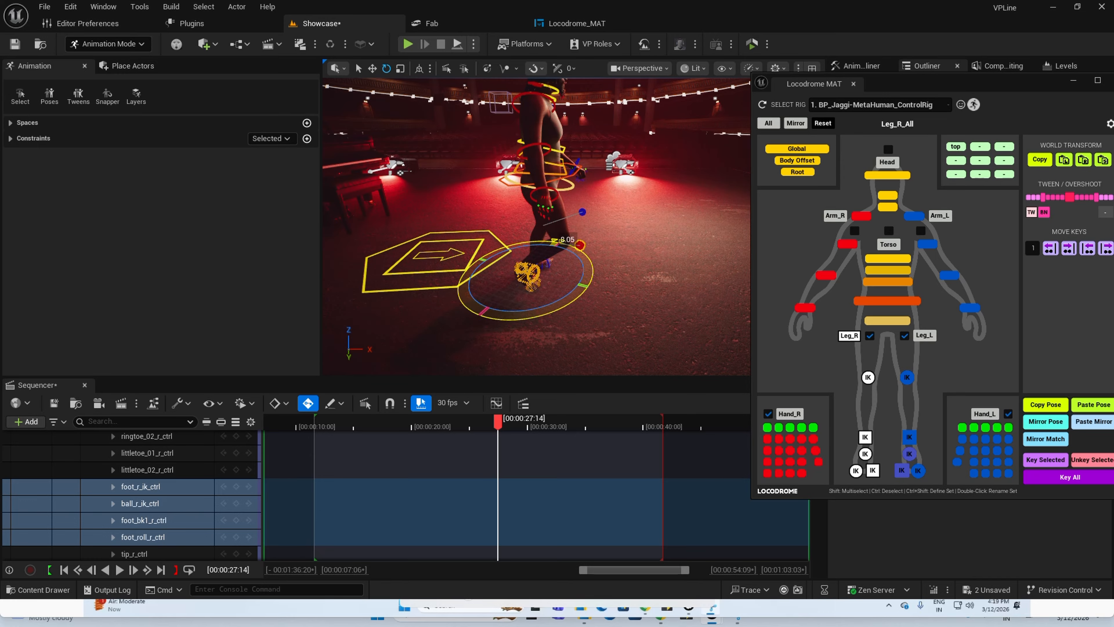
pyautogui.press('w')
pyautogui.moveTo(617, 292); pyautogui.dragTo(399, 204, button='right')
pyautogui.press('d')
pyautogui.press('a')
pyautogui.press('s')
pyautogui.press('d')
pyautogui.press('s')
pyautogui.press('w')
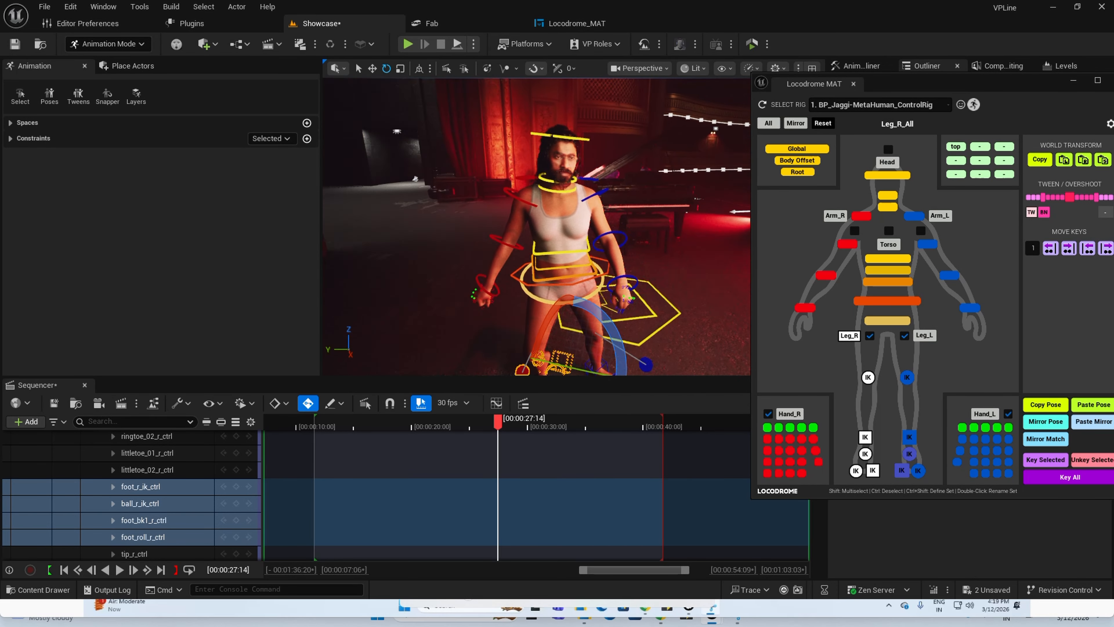
pyautogui.moveTo(502, 306)
pyautogui.mouseDown(button='right')
pyautogui.moveTo(491, 303)
pyautogui.moveTo(520, 306)
pyautogui.mouseUp(button='right')
pyautogui.press('s')
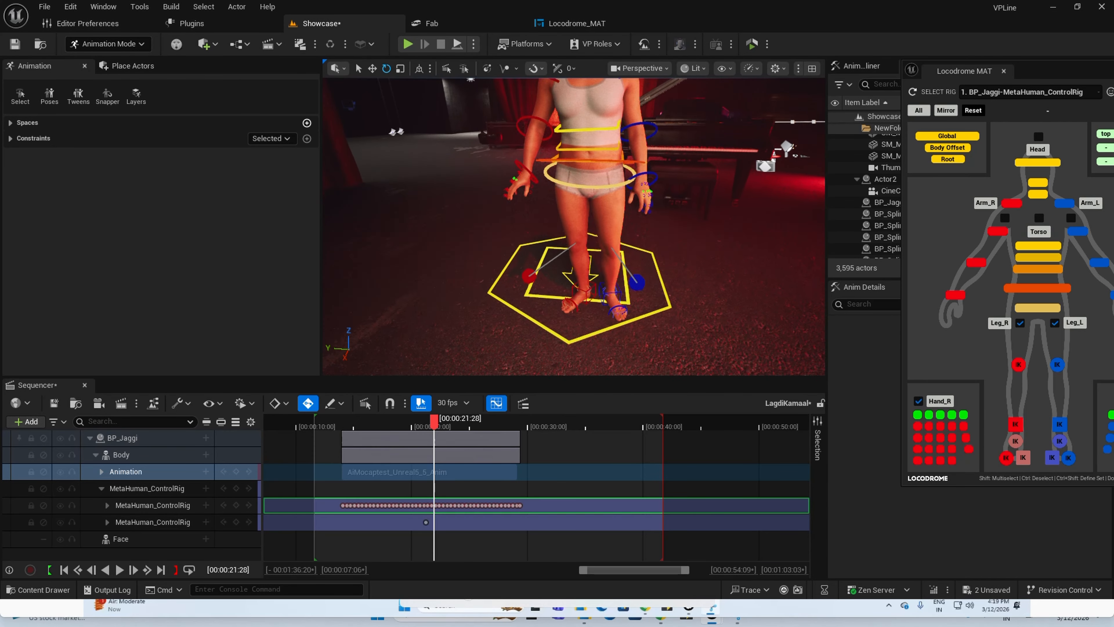
# Move the playhead to 00:00:21:01 and select the right foot's IK control on the character.
pyautogui.moveTo(512, 301); pyautogui.dragTo(509, 301, button='right')
pyautogui.press('s')
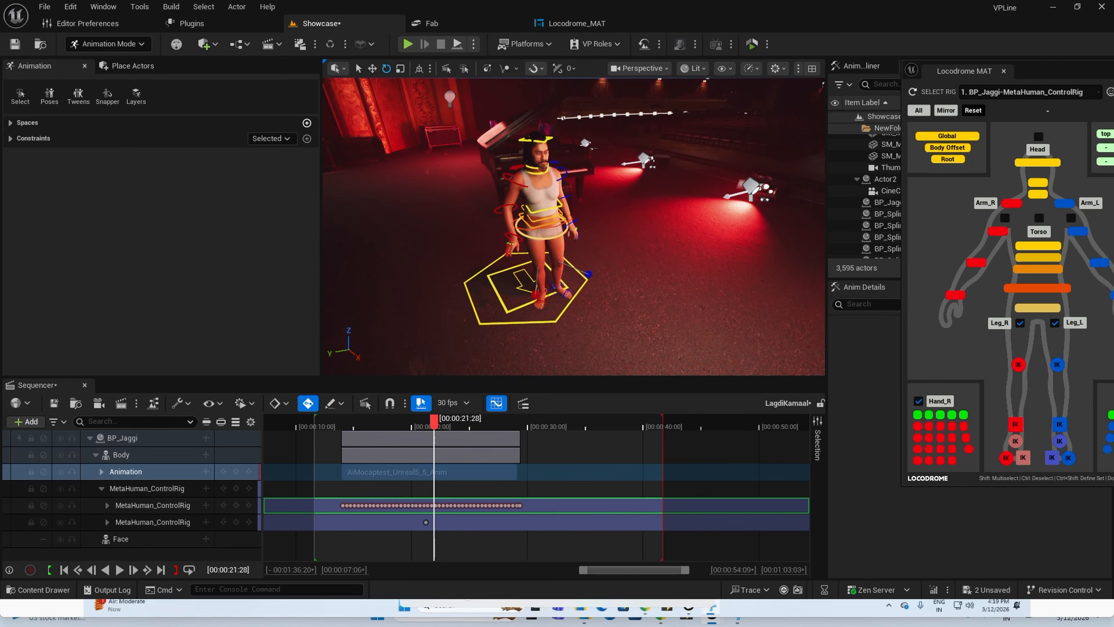
pyautogui.press('w')
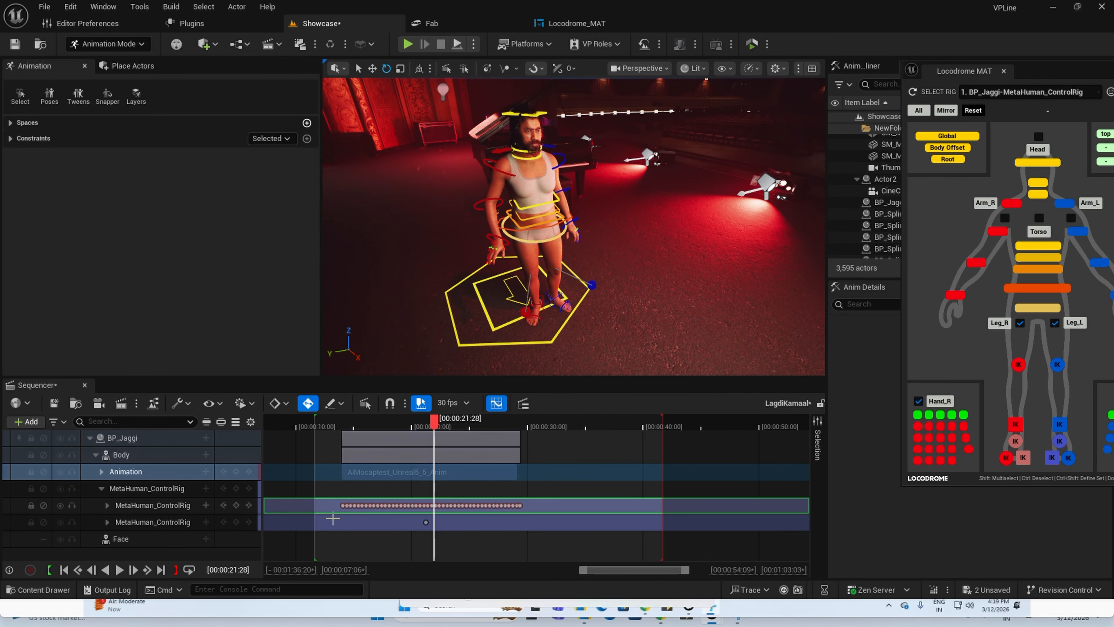
pyautogui.press('w')
pyautogui.moveTo(597, 324); pyautogui.dragTo(522, 310, button='right')
pyautogui.press('d')
pyautogui.press('w')
pyautogui.moveTo(408, 428)
pyautogui.mouseDown()
pyautogui.moveTo(456, 429)
pyautogui.moveTo(413, 429)
pyautogui.moveTo(423, 429)
pyautogui.mouseUp()
pyautogui.click(579, 252)
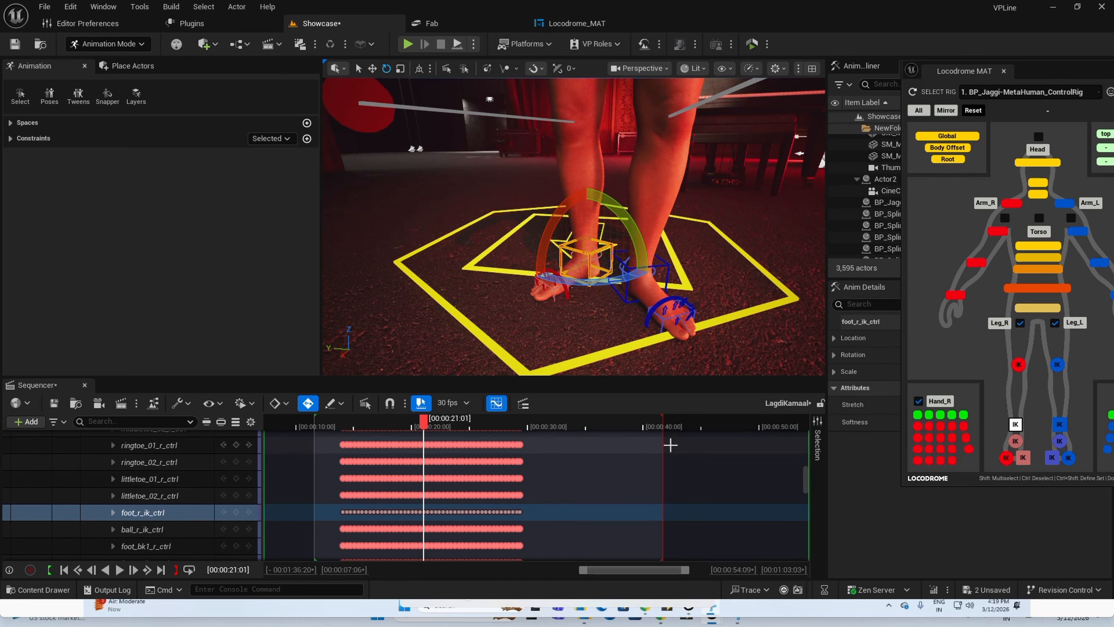
# Select the baked MetaHuman_ControlRig layer above the additive one and reselect its foot_r_ik_ctrl.
pyautogui.scroll(10, 199, 504)
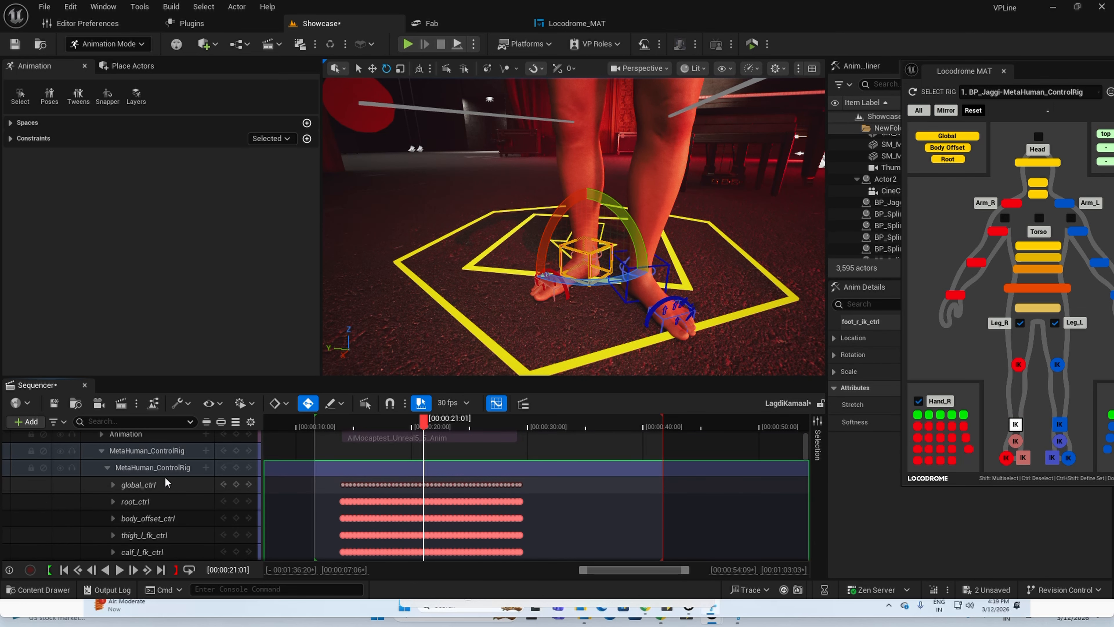
pyautogui.click(106, 468)
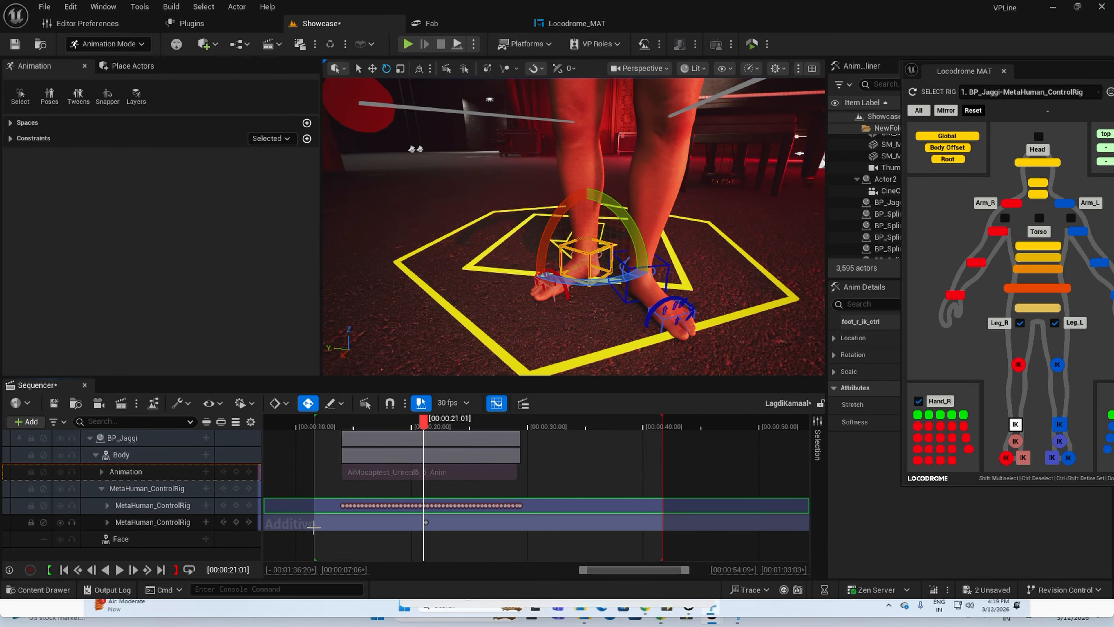
pyautogui.click(166, 507)
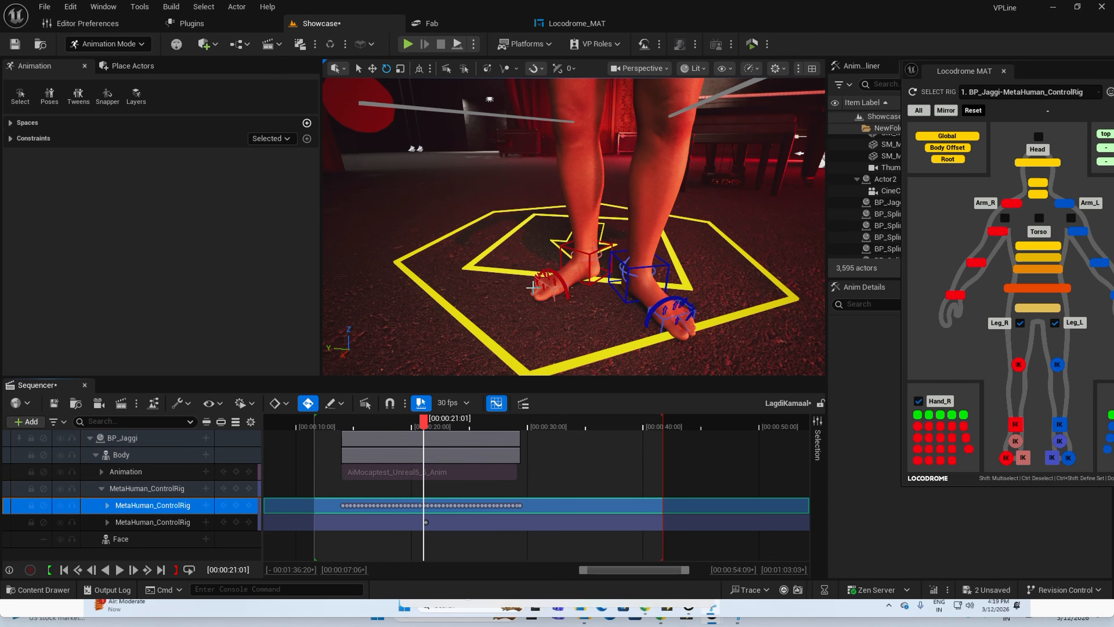
pyautogui.click(588, 257)
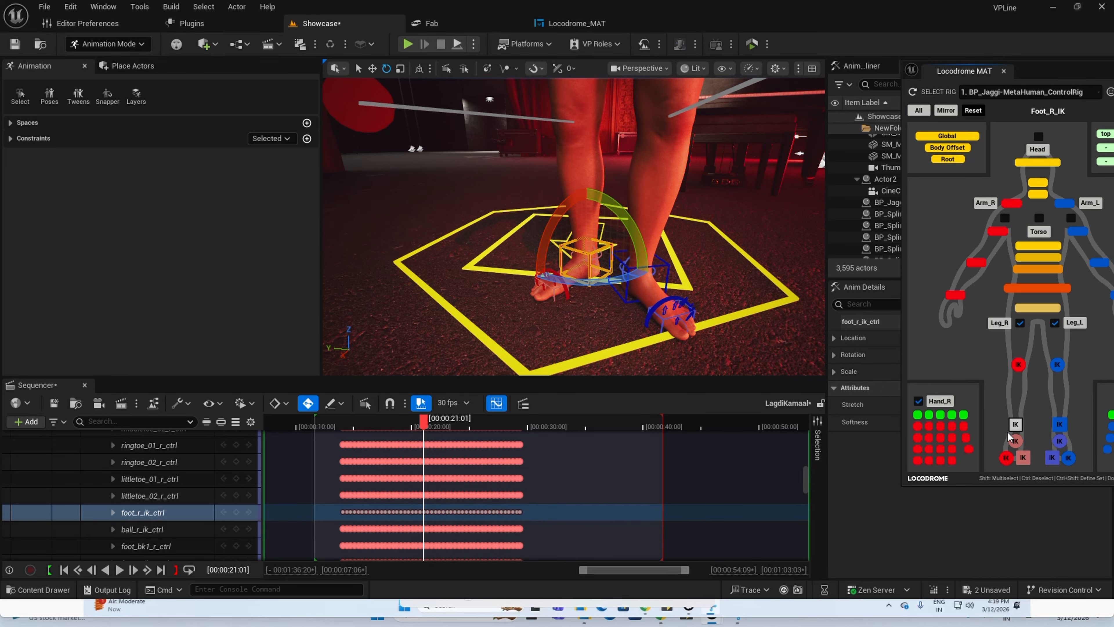
pyautogui.moveTo(556, 358); pyautogui.dragTo(629, 359, button='right')
pyautogui.press('s')
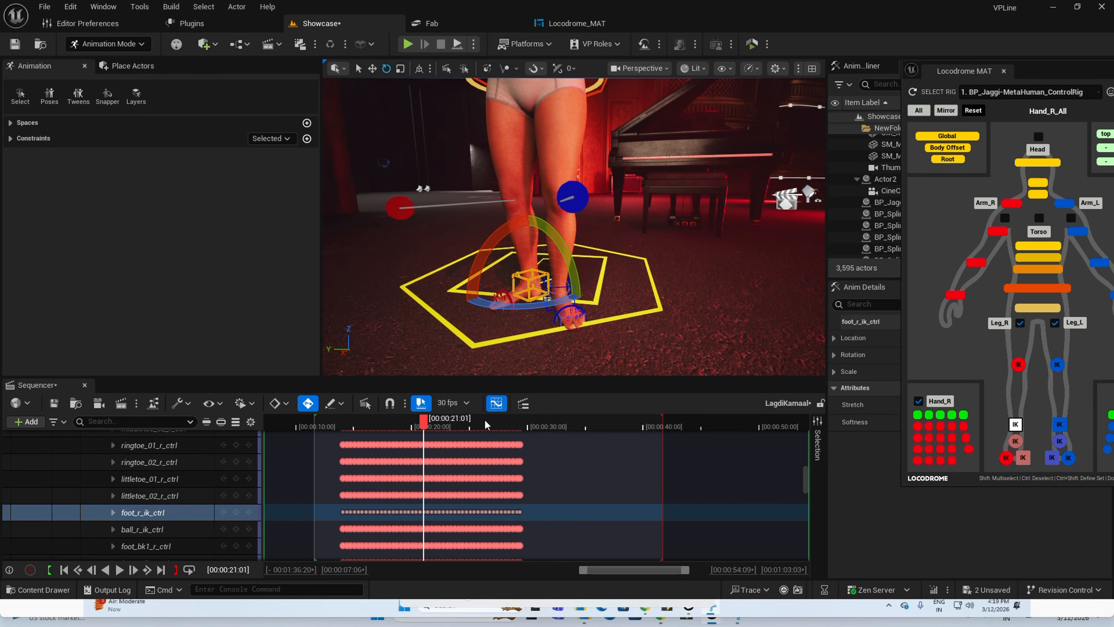
# Open the curve editor for foot_r_ik_ctrl and isolate its Location.Y curve.
pyautogui.click(496, 403)
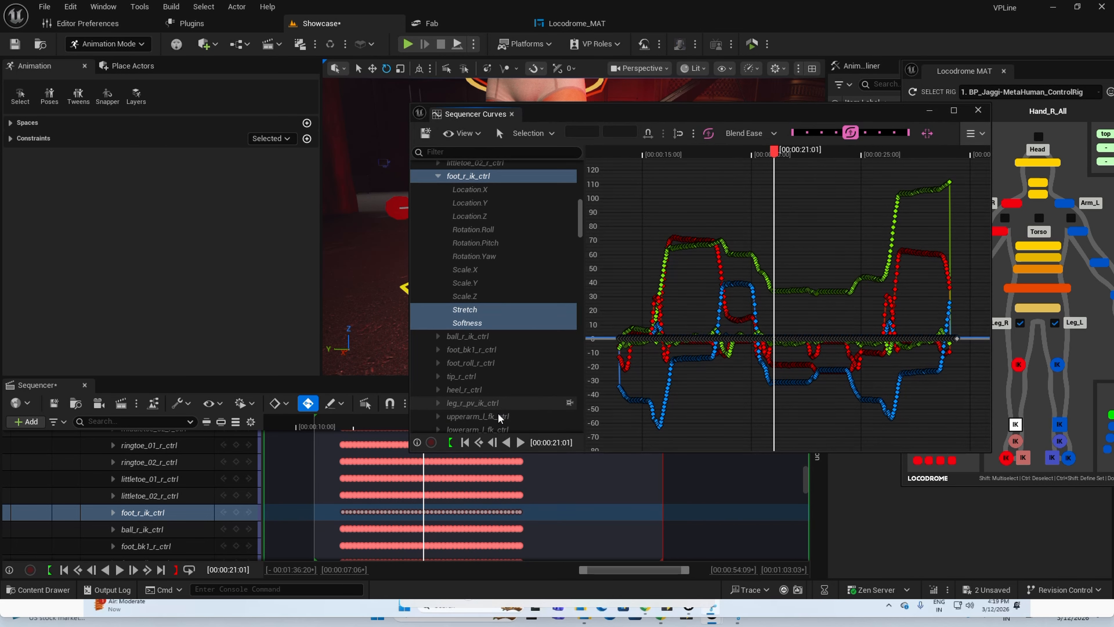
pyautogui.moveTo(614, 116); pyautogui.dragTo(844, 121)
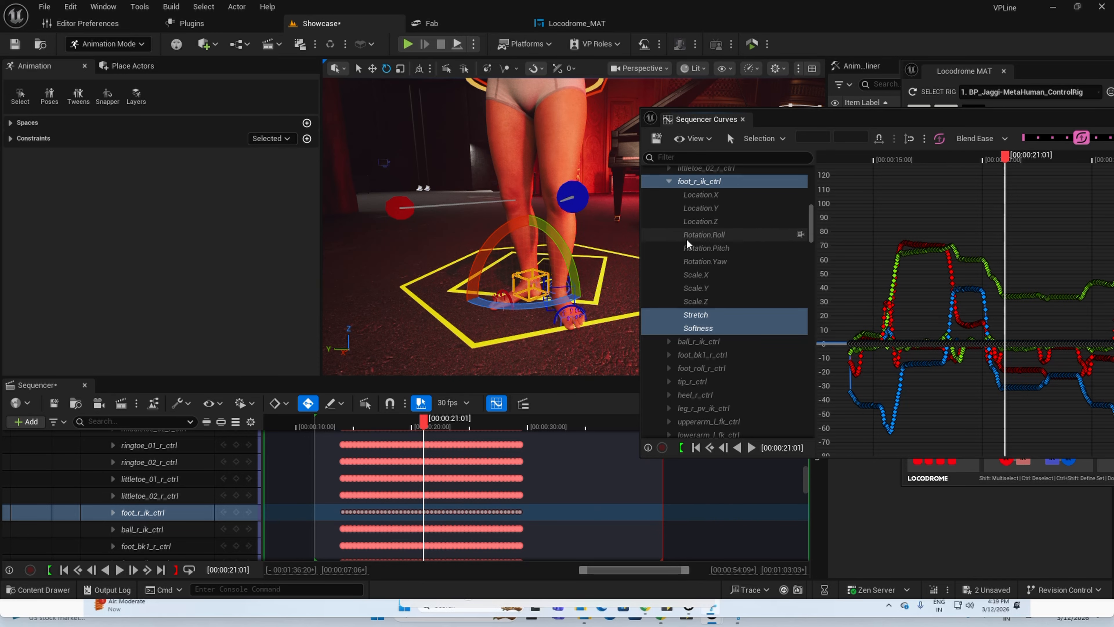
pyautogui.click(712, 222)
pyautogui.click(713, 209)
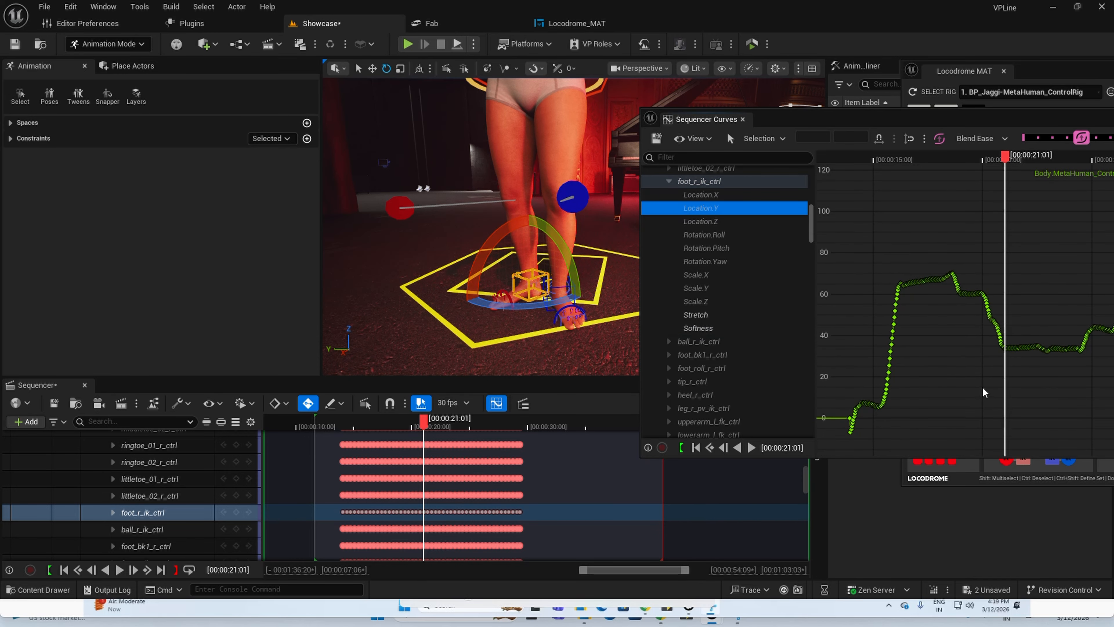
pyautogui.moveTo(943, 119); pyautogui.dragTo(649, 95)
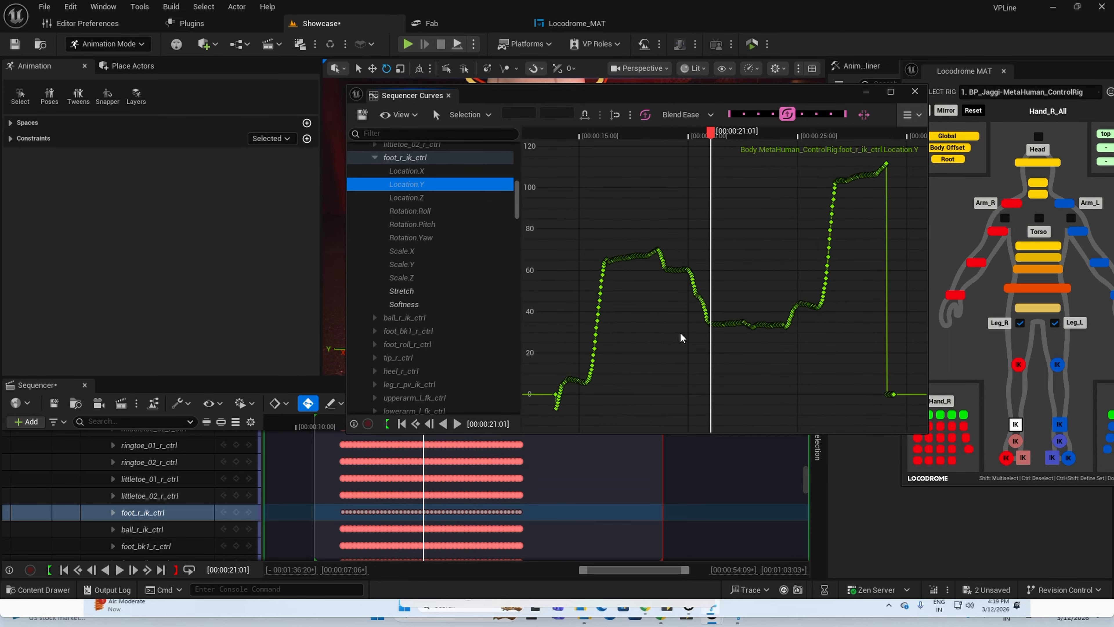
# Select the Location.Y keys from just after 00:00:22:00 to about 00:00:23:10 and flatten them with Blend Neighbor at about -0.737.
pyautogui.scroll(9, 711, 328)
pyautogui.moveTo(777, 284); pyautogui.dragTo(842, 346)
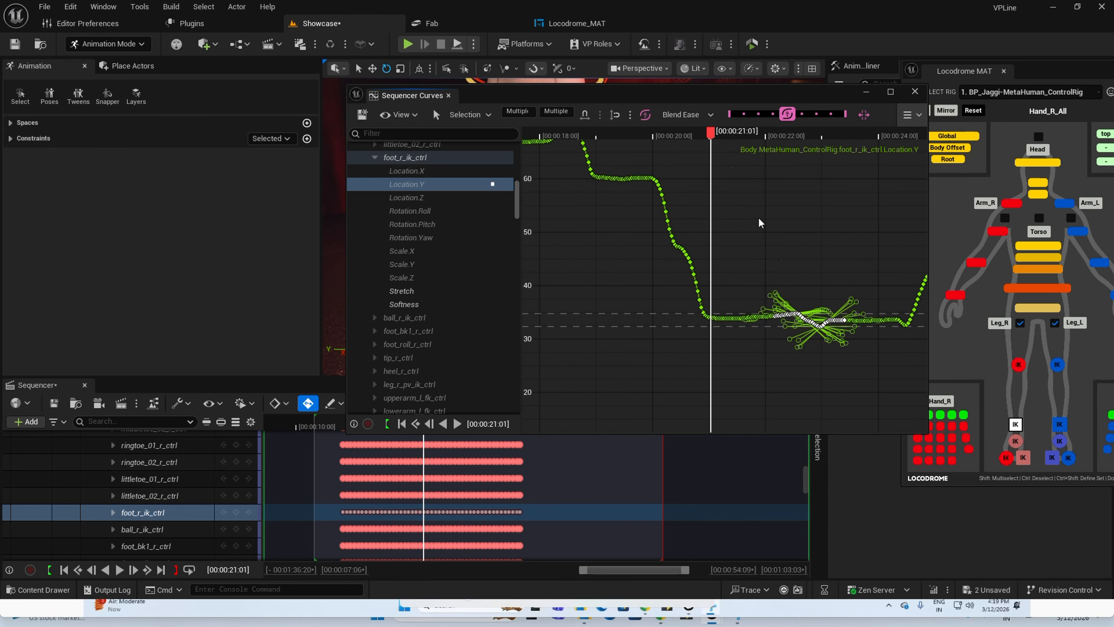
pyautogui.click(711, 116)
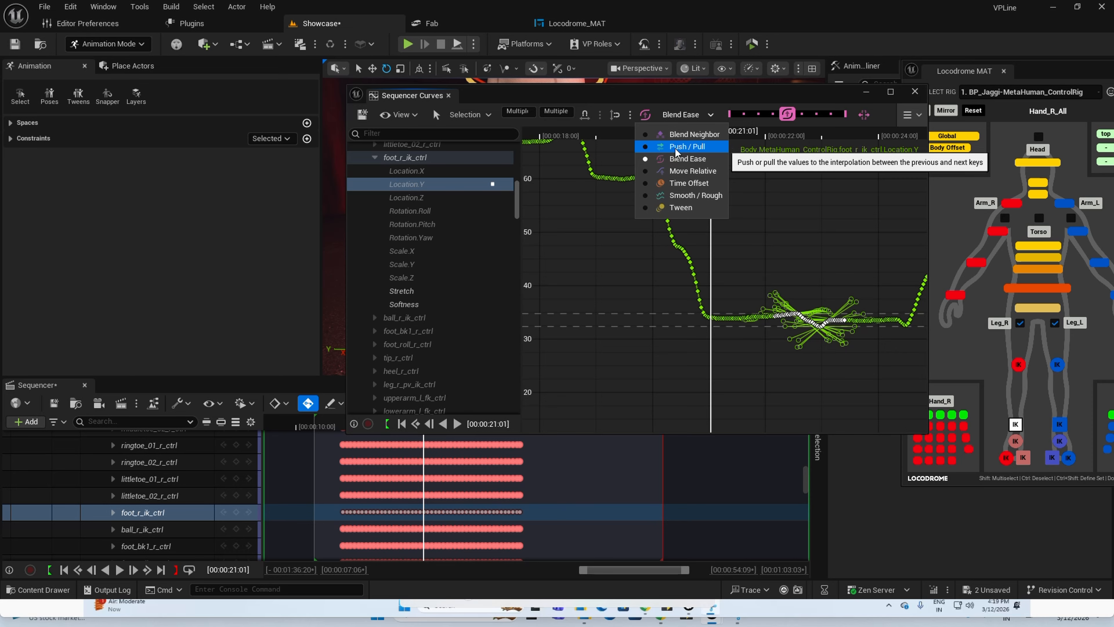
pyautogui.click(695, 135)
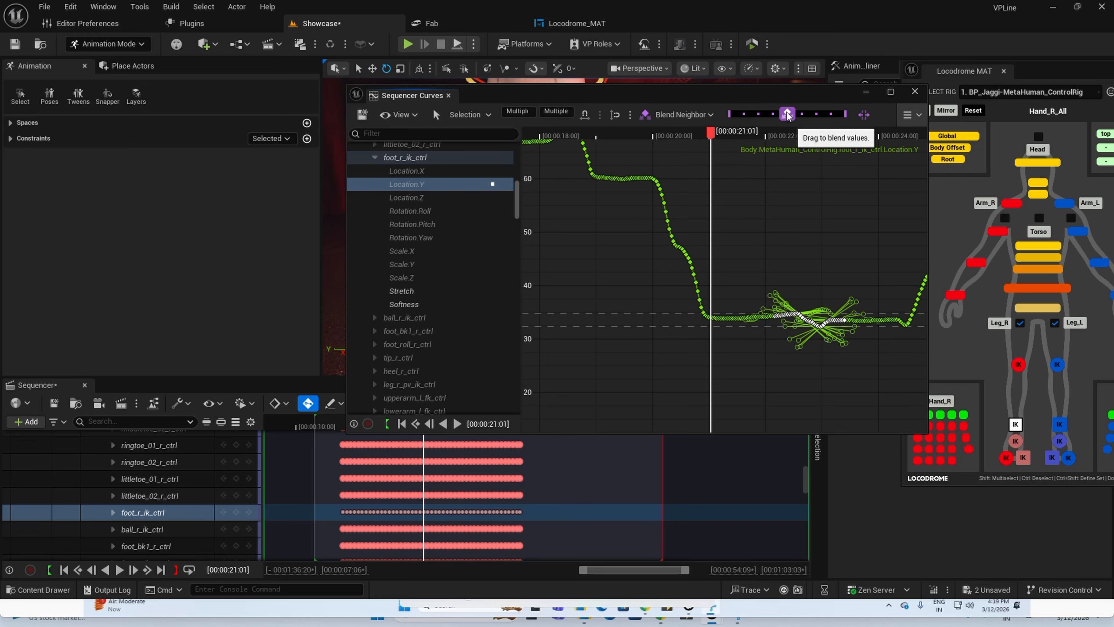
pyautogui.moveTo(787, 115); pyautogui.dragTo(741, 117)
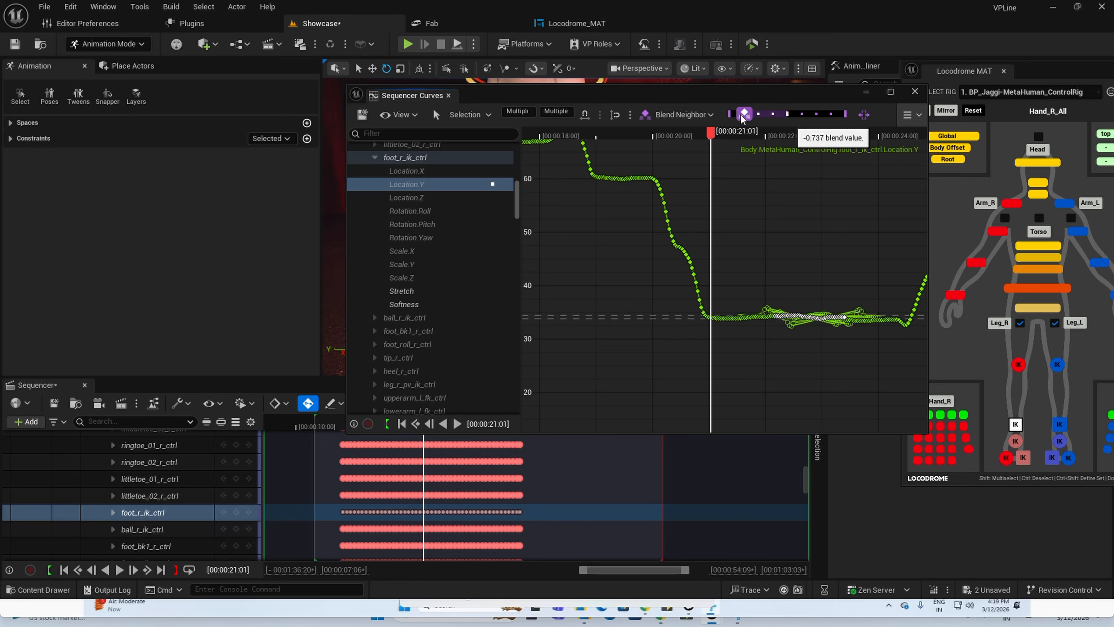
pyautogui.moveTo(745, 119); pyautogui.dragTo(745, 118)
# Apply slight Blend Ease adjustments to the selected Location.Y keys and close the curve editor.
pyautogui.click(683, 114)
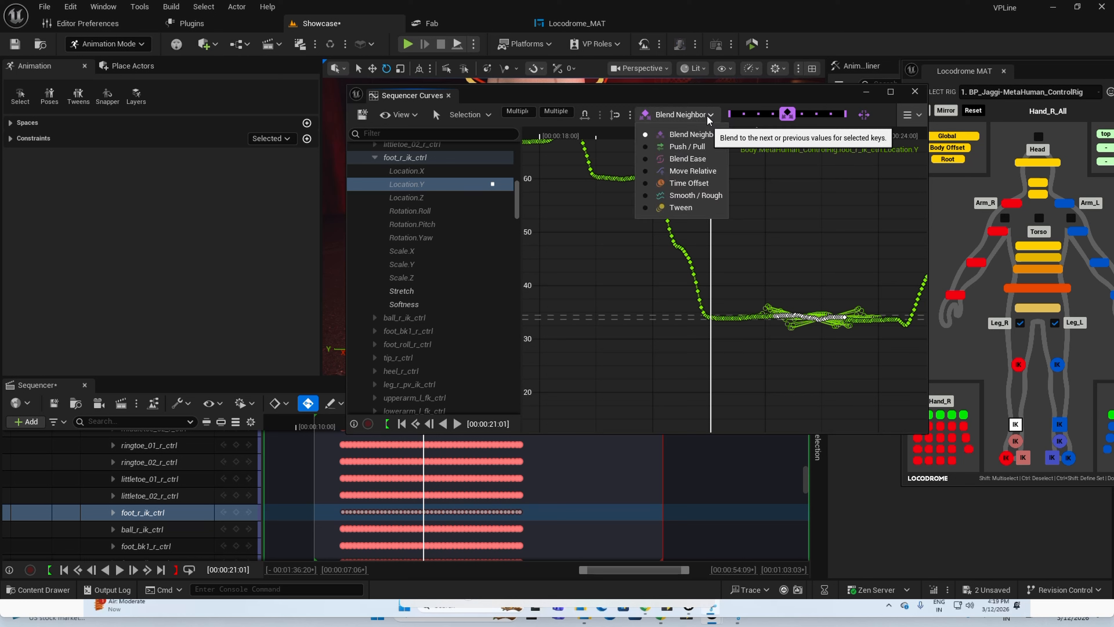
pyautogui.click(687, 158)
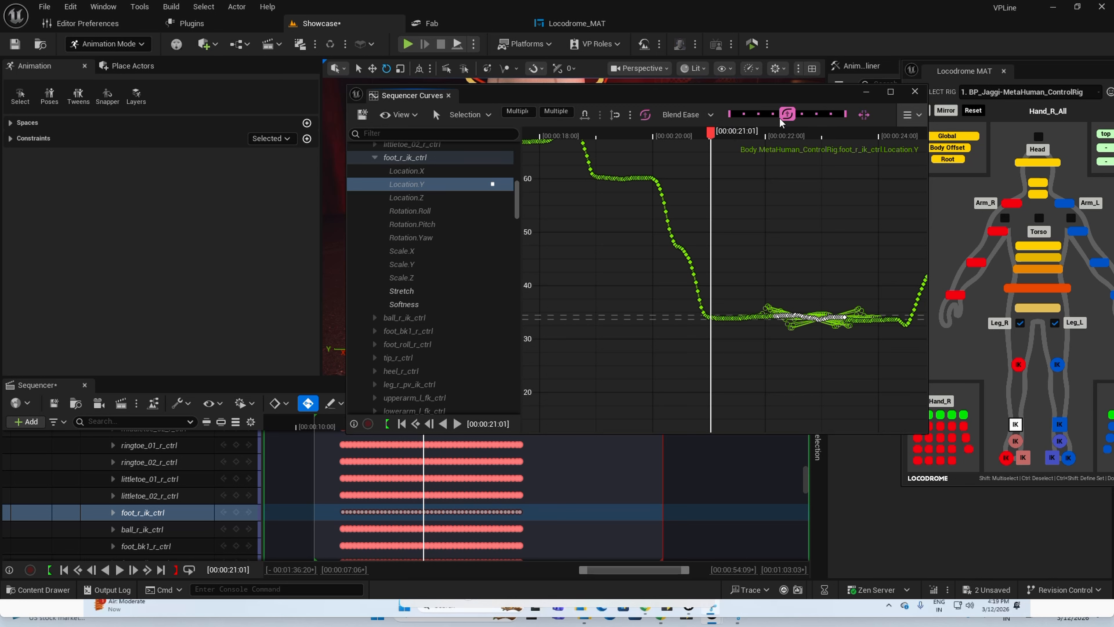
pyautogui.moveTo(787, 118); pyautogui.dragTo(788, 118)
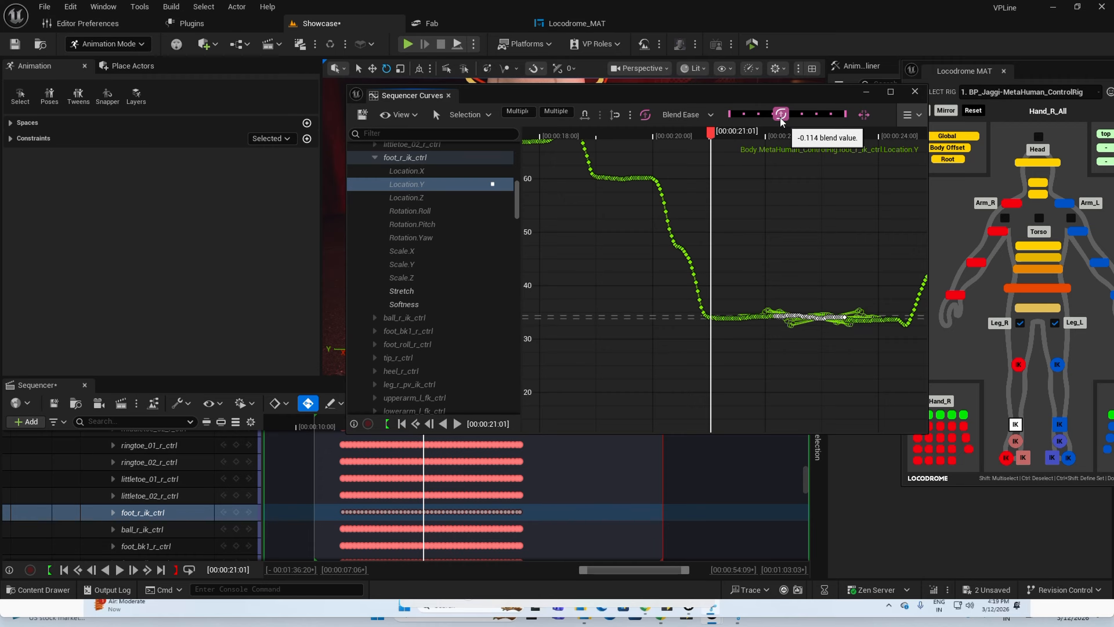
pyautogui.moveTo(785, 122); pyautogui.dragTo(785, 121)
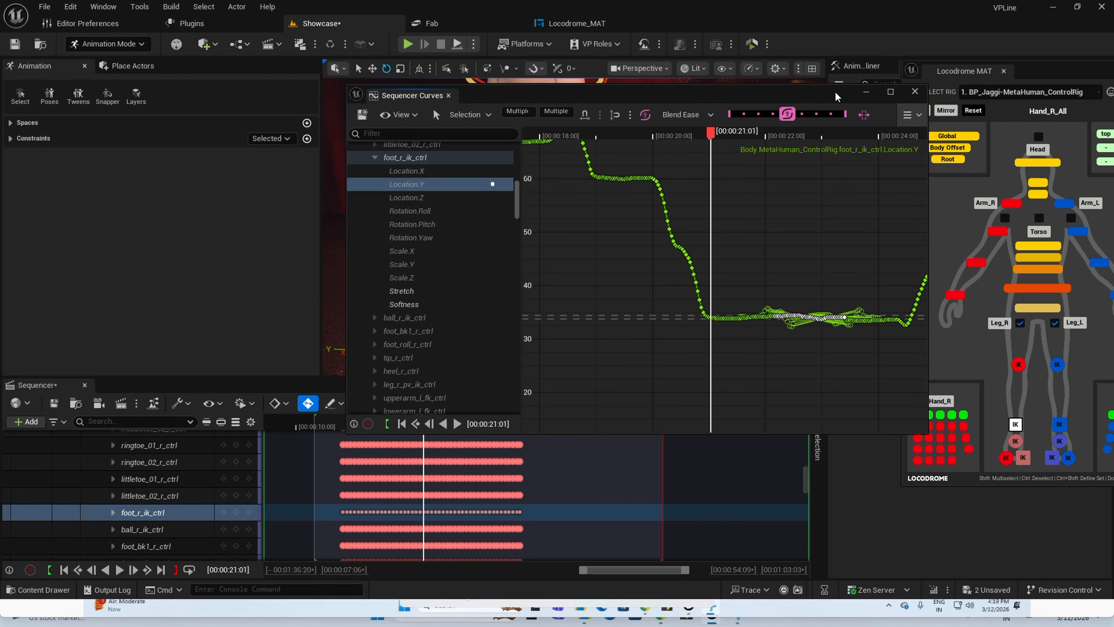
pyautogui.click(915, 91)
# Scrub the right foot's motion between 00:00:21:01 and 00:00:25:18 and compare it with the reopened Location.Y curve.
pyautogui.moveTo(418, 424); pyautogui.dragTo(475, 433)
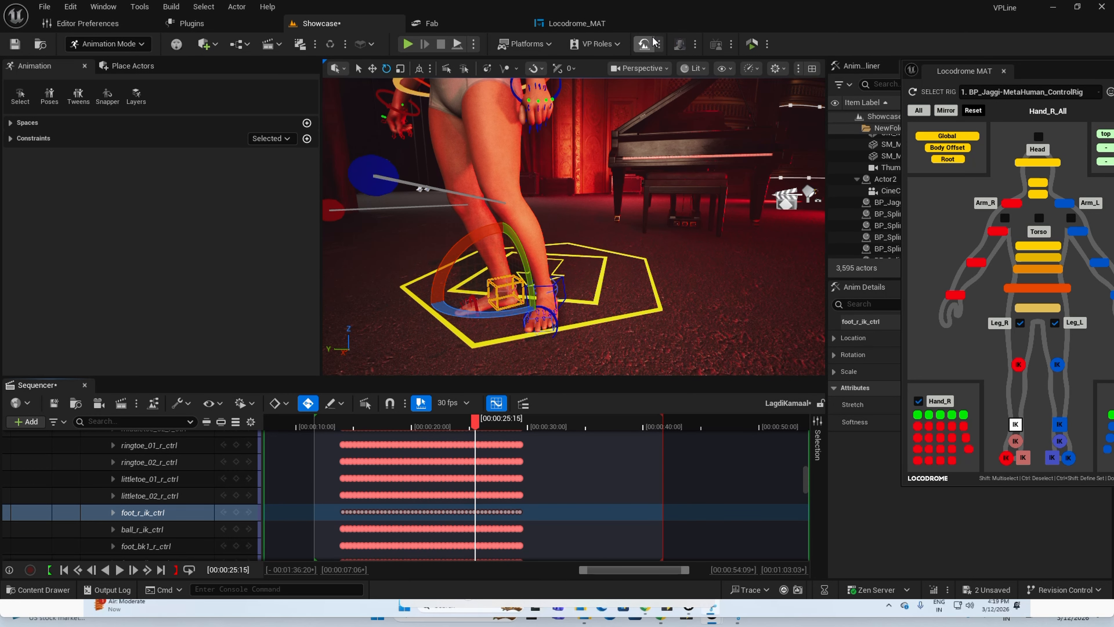
pyautogui.click(429, 426)
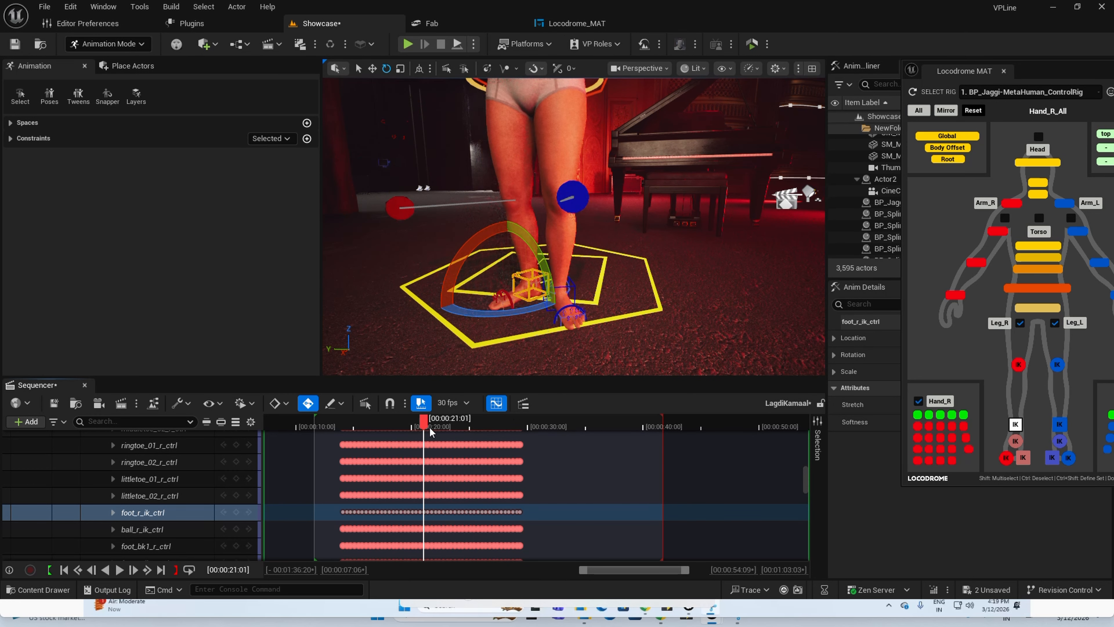
pyautogui.click(496, 403)
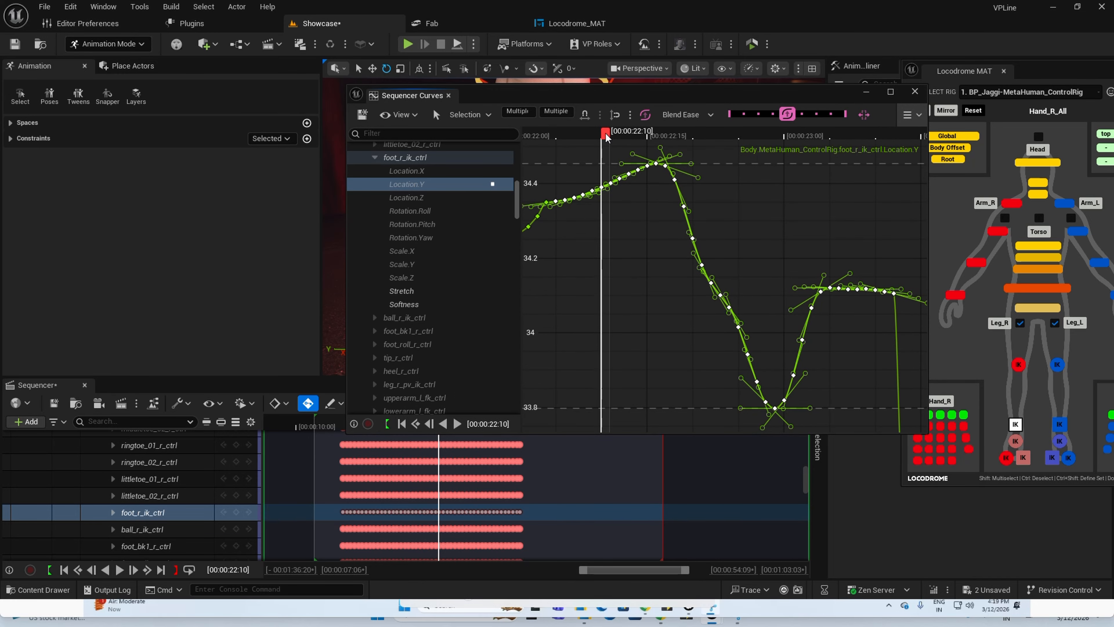
pyautogui.click(642, 133)
pyautogui.moveTo(656, 136); pyautogui.dragTo(734, 133)
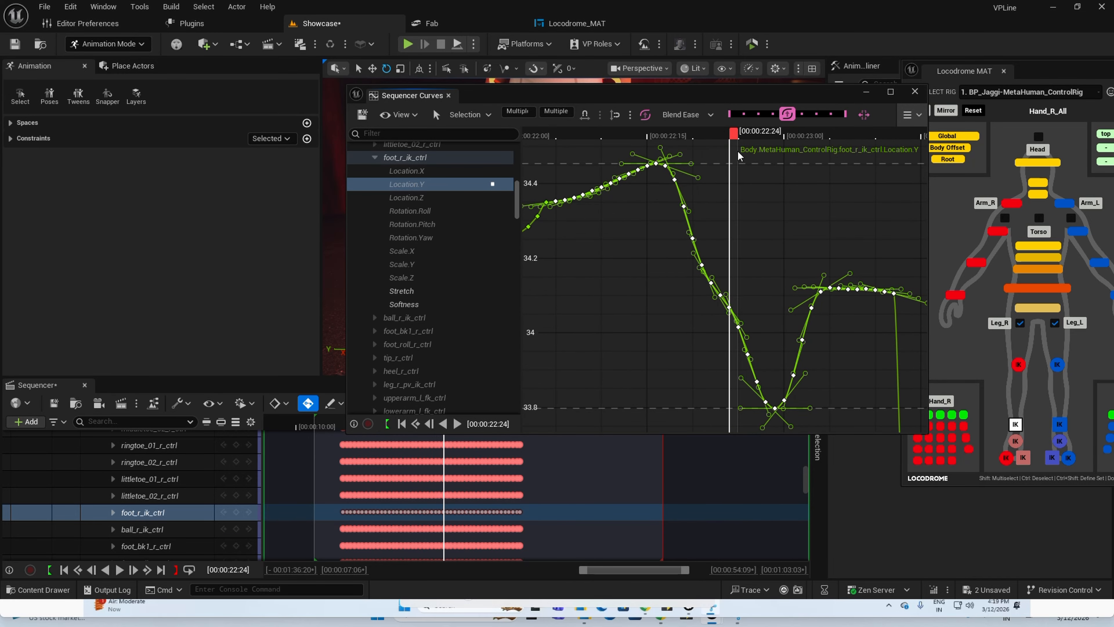
pyautogui.moveTo(699, 100); pyautogui.dragTo(831, 105)
pyautogui.moveTo(847, 150); pyautogui.dragTo(828, 144)
pyautogui.moveTo(780, 110); pyautogui.dragTo(931, 112)
pyautogui.moveTo(445, 423); pyautogui.dragTo(477, 430)
pyautogui.moveTo(863, 109); pyautogui.dragTo(464, 142)
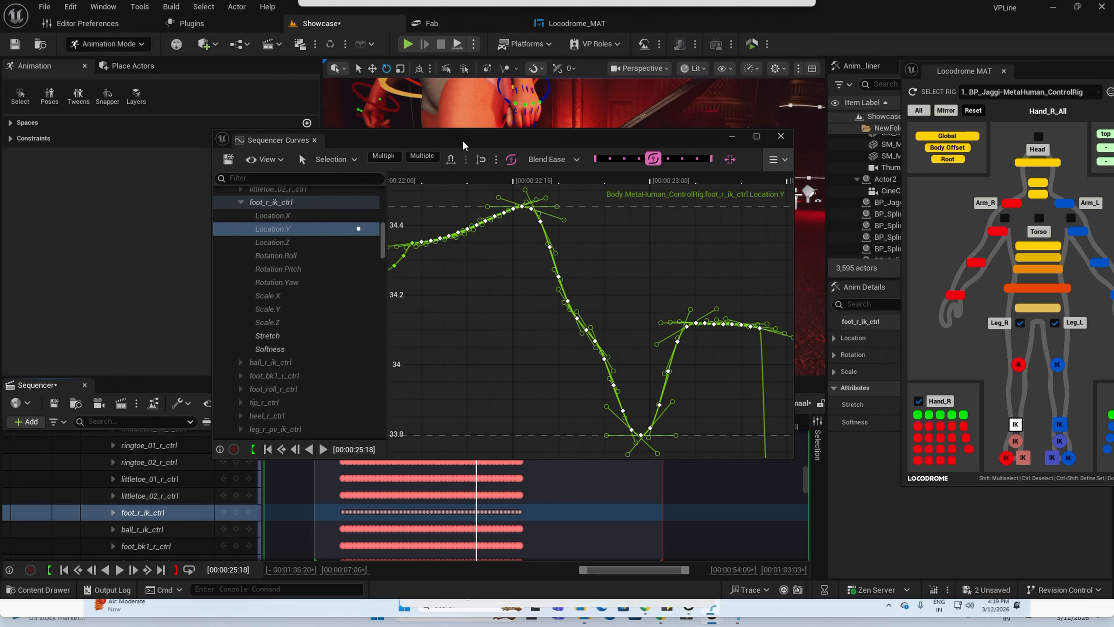
# Maximize the curve editor and examine the Location.Y curve around the edited keys, moving the playhead to 00:00:24:15.
pyautogui.click(756, 136)
pyautogui.scroll(-10, 829, 279)
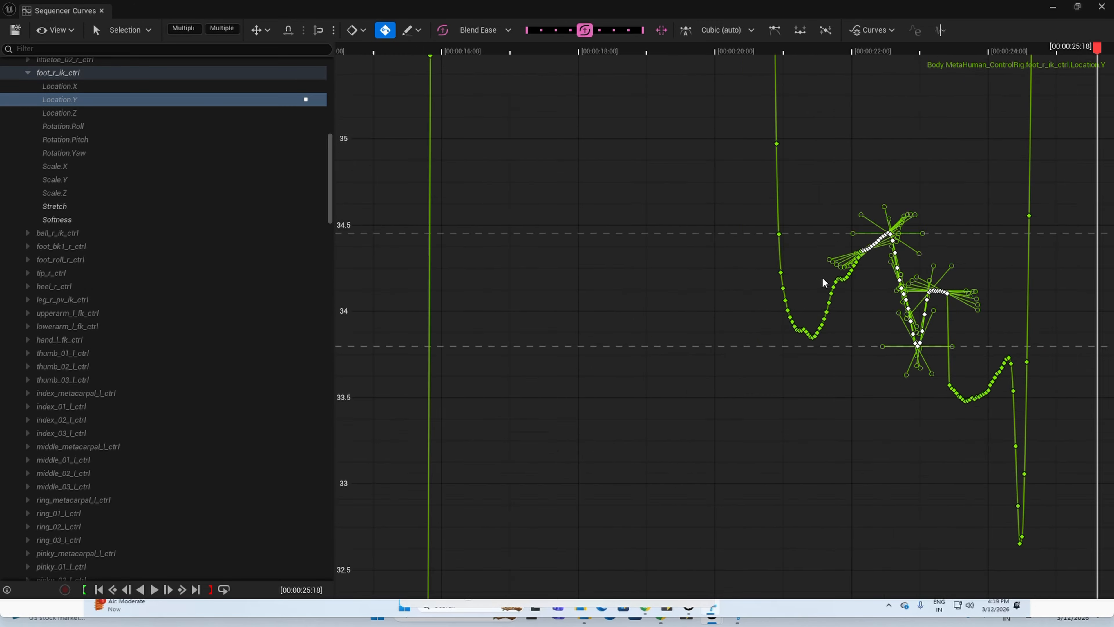
pyautogui.scroll(-4, 869, 290)
pyautogui.scroll(7, 869, 290)
pyautogui.scroll(-2, 869, 289)
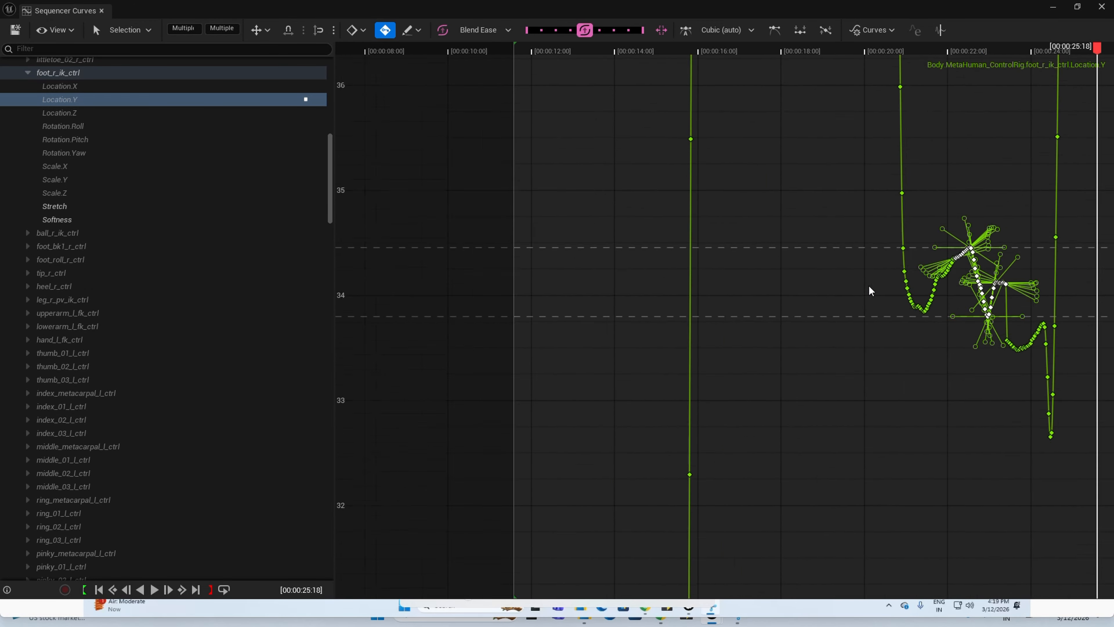
pyautogui.scroll(1, 869, 290)
pyautogui.moveTo(1097, 53); pyautogui.dragTo(1047, 54)
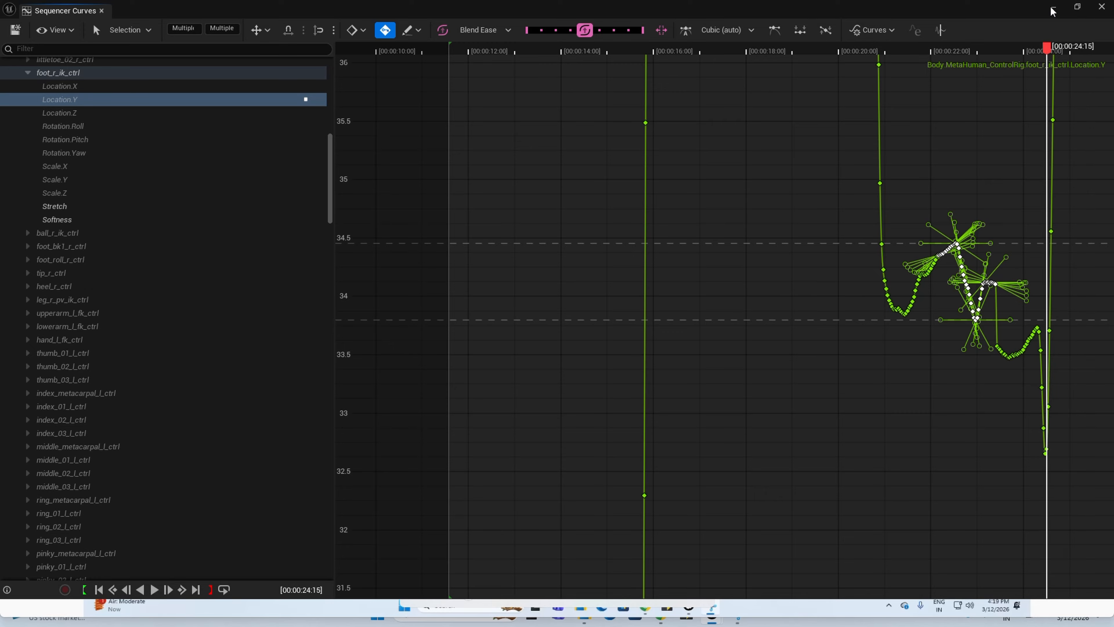
# Restore the curve editor to a smaller window and examine the Location.Y curve while scrubbing between 00:00:24:15 and 00:00:27:15.
pyautogui.click(1052, 8)
pyautogui.moveTo(463, 431)
pyautogui.mouseDown()
pyautogui.moveTo(452, 431)
pyautogui.moveTo(483, 432)
pyautogui.moveTo(473, 430)
pyautogui.mouseUp()
pyautogui.click(497, 404)
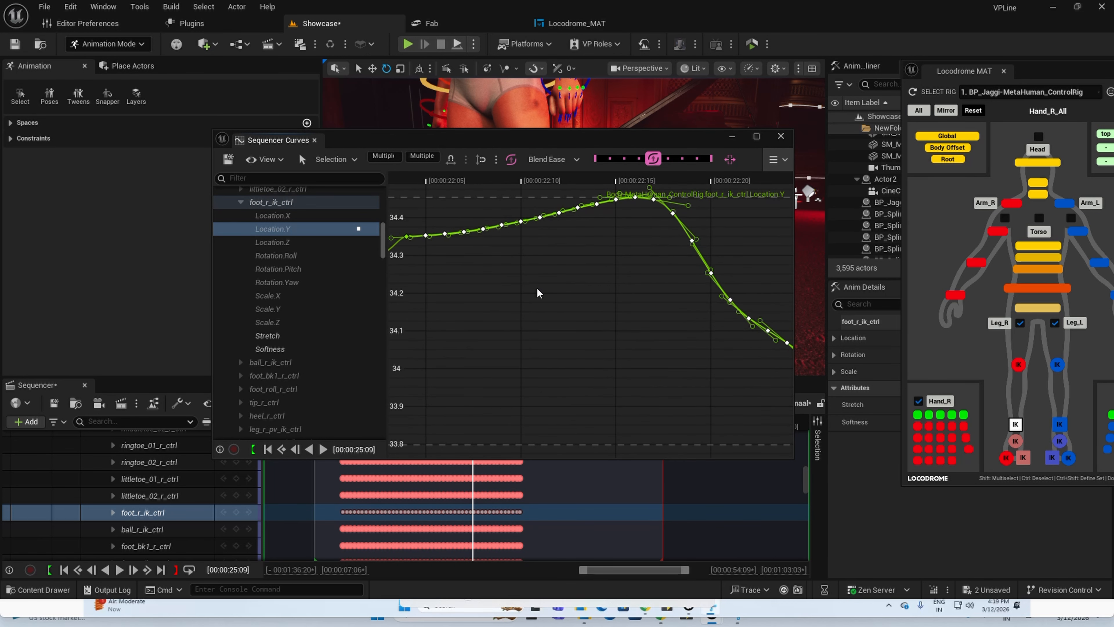
pyautogui.scroll(-9, 608, 267)
pyautogui.scroll(-11, 608, 267)
pyautogui.moveTo(666, 143); pyautogui.dragTo(475, 116)
pyautogui.moveTo(602, 180); pyautogui.dragTo(1112, 193)
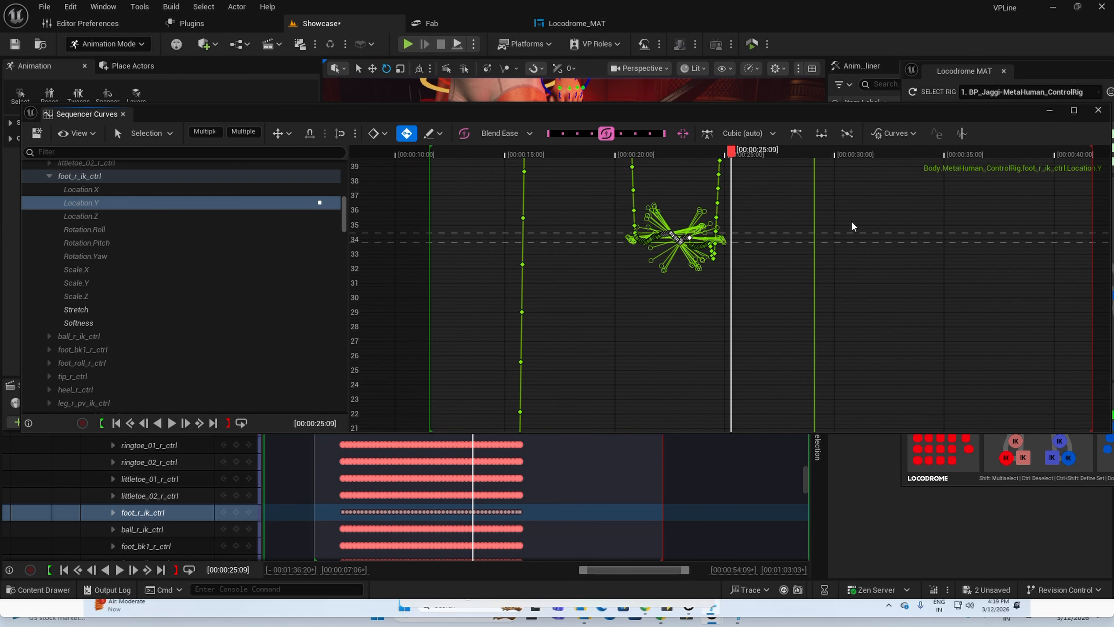
pyautogui.scroll(14, 730, 230)
pyautogui.moveTo(732, 154); pyautogui.dragTo(710, 155)
pyautogui.scroll(-18, 745, 234)
pyautogui.moveTo(746, 234); pyautogui.dragTo(687, 413, button='right')
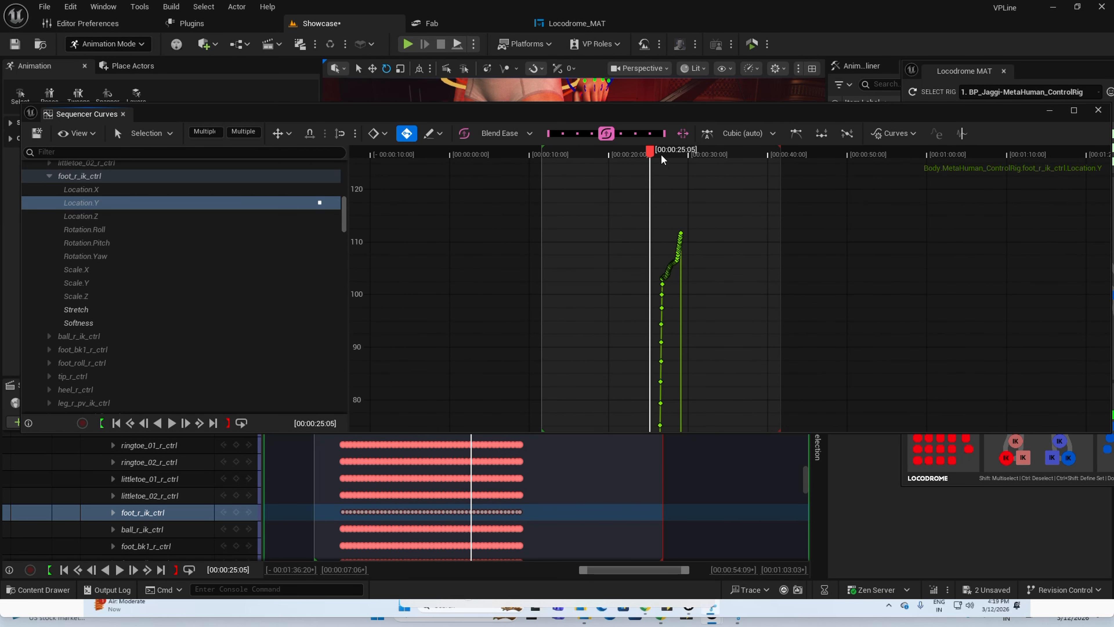
pyautogui.moveTo(659, 155); pyautogui.dragTo(670, 157)
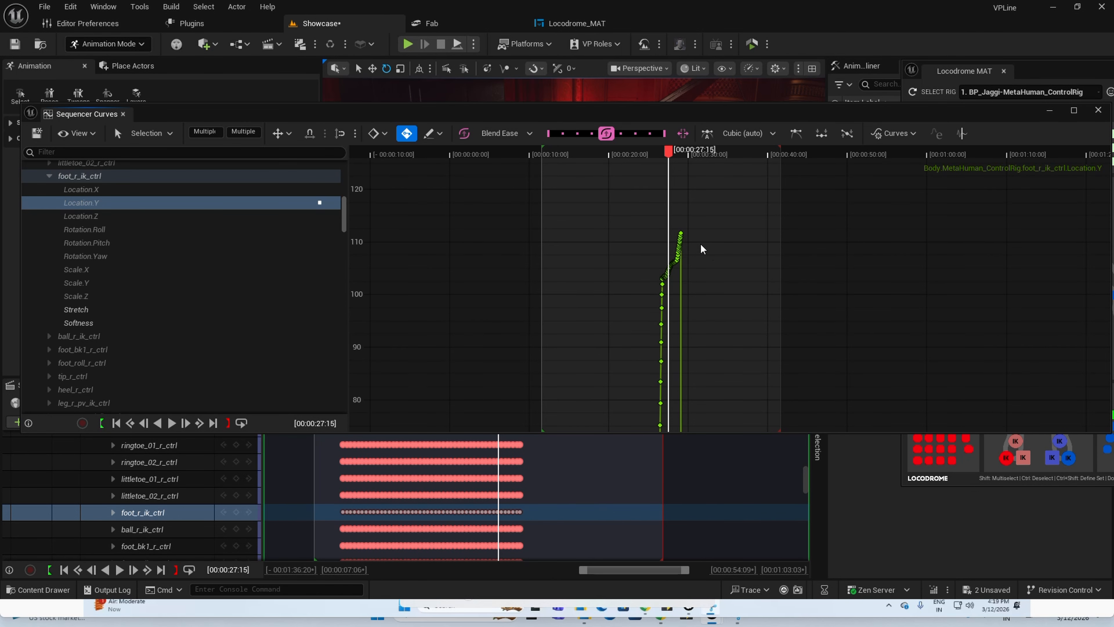
# Select the Location.Y keys just before 00:00:27:15, smooth their dip with a positive tween adjustment, and restore Blend Ease as the tween function.
pyautogui.scroll(8, 737, 262)
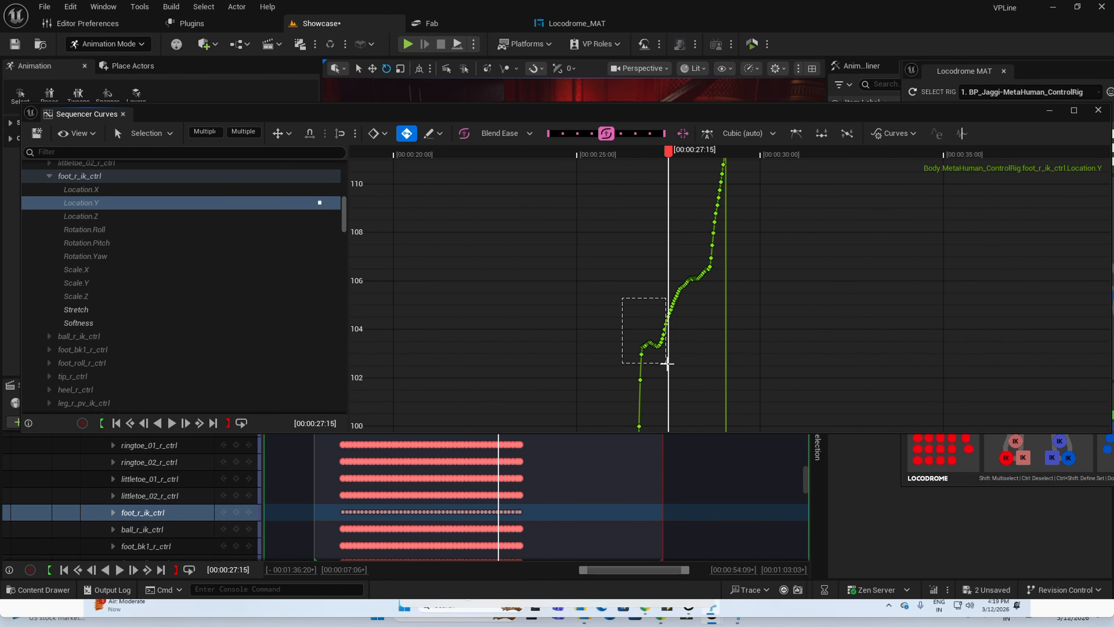
pyautogui.moveTo(666, 363); pyautogui.dragTo(662, 360)
pyautogui.click(589, 324)
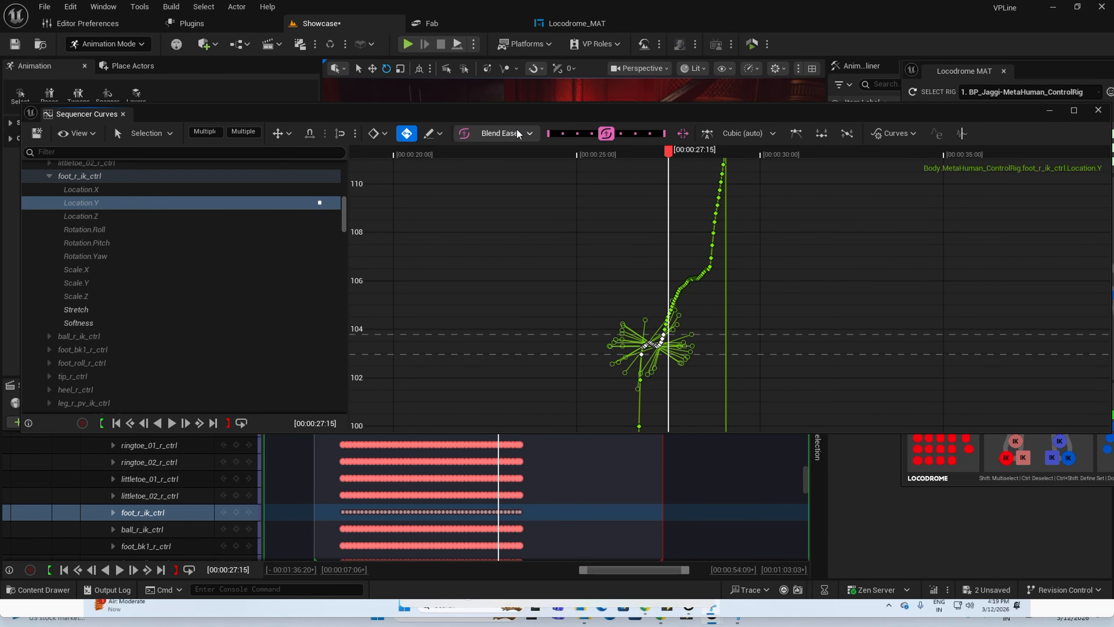
pyautogui.click(505, 133)
pyautogui.click(498, 155)
pyautogui.moveTo(604, 137); pyautogui.dragTo(617, 136)
pyautogui.click(529, 135)
pyautogui.click(498, 177)
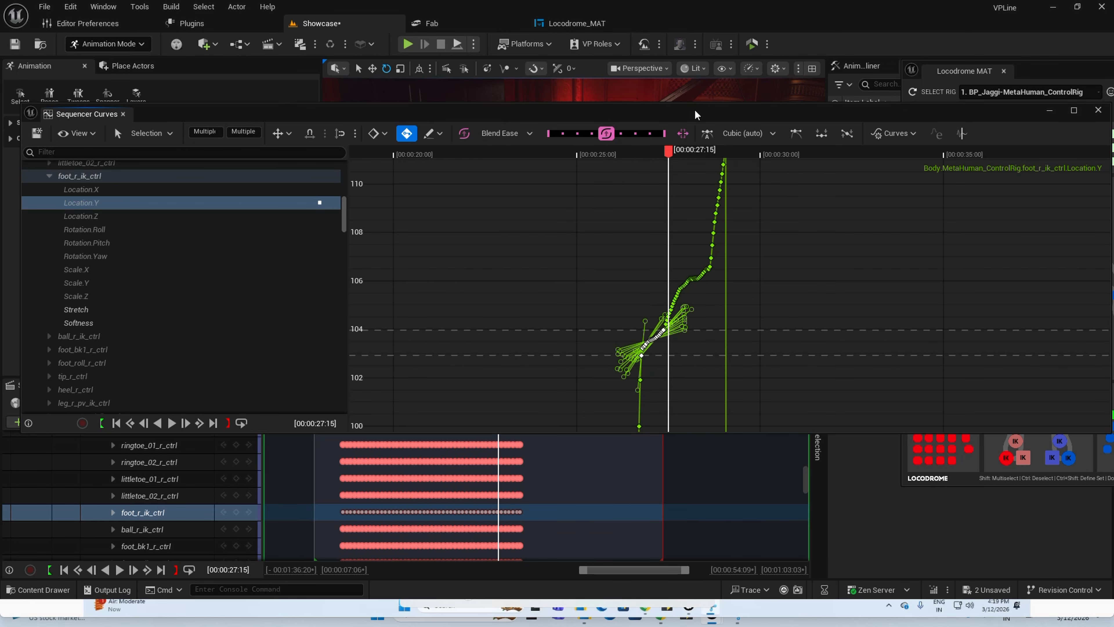
# Clear the curve editor out of the way and inspect the foot motion up close, scrubbing between 00:00:27:15 and 00:00:24:13.
pyautogui.moveTo(695, 115); pyautogui.dragTo(972, 183)
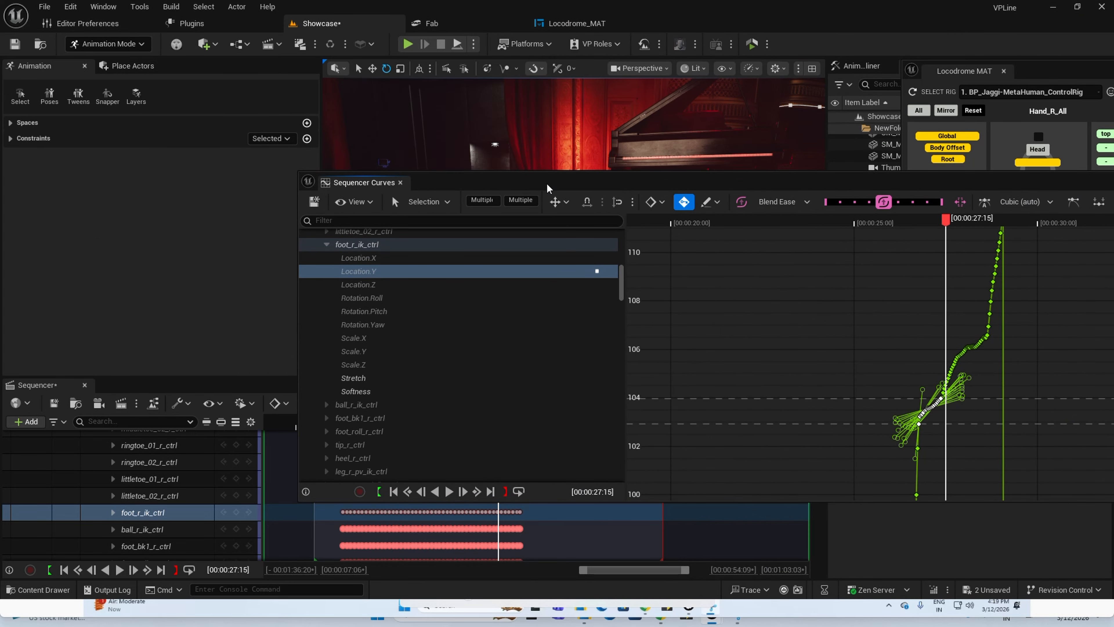
pyautogui.moveTo(455, 180); pyautogui.dragTo(904, 135)
pyautogui.click(848, 134)
pyautogui.scroll(-5, 485, 239)
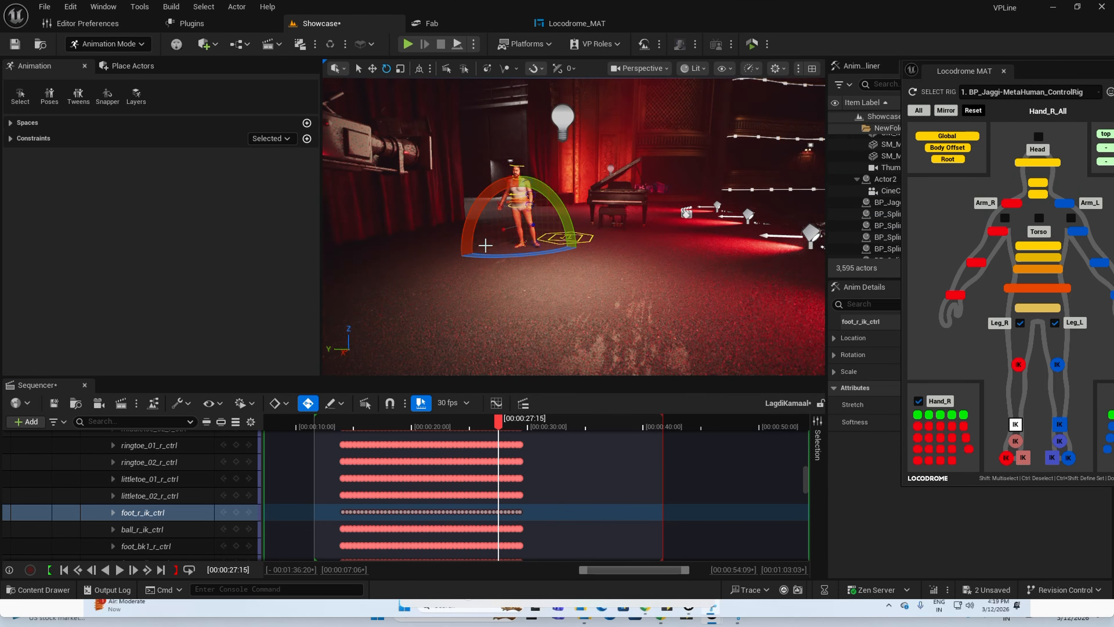
pyautogui.scroll(4, 505, 299)
pyautogui.moveTo(527, 281); pyautogui.dragTo(434, 290, button='right')
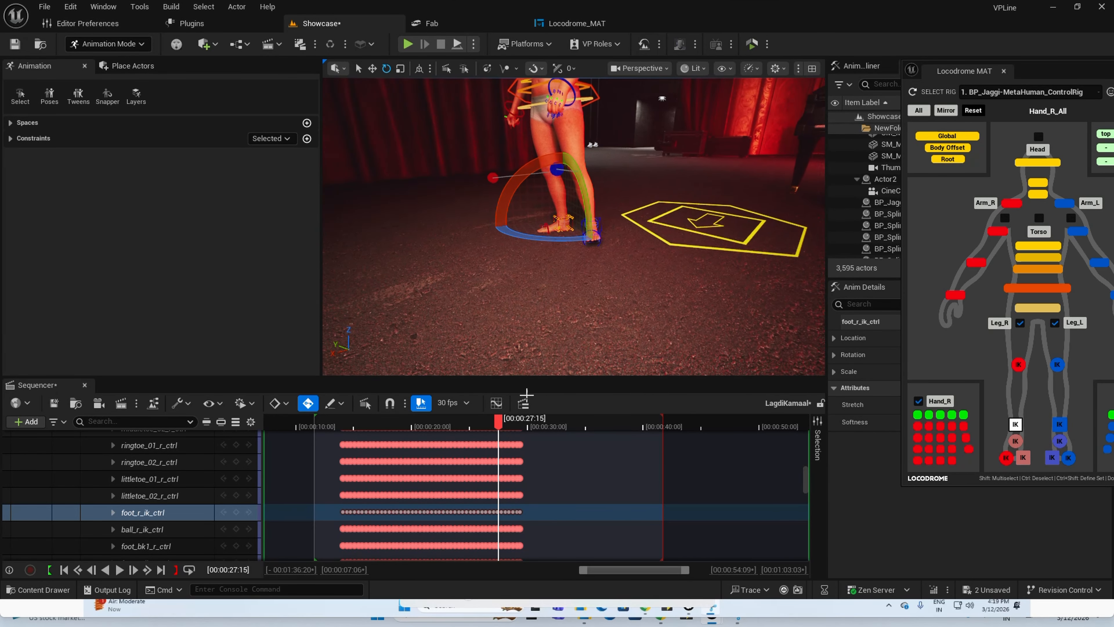
pyautogui.moveTo(496, 423); pyautogui.dragTo(478, 422)
pyautogui.press('w')
pyautogui.moveTo(570, 228)
pyautogui.mouseDown(button='right')
pyautogui.moveTo(623, 222)
pyautogui.moveTo(565, 217)
pyautogui.mouseUp(button='right')
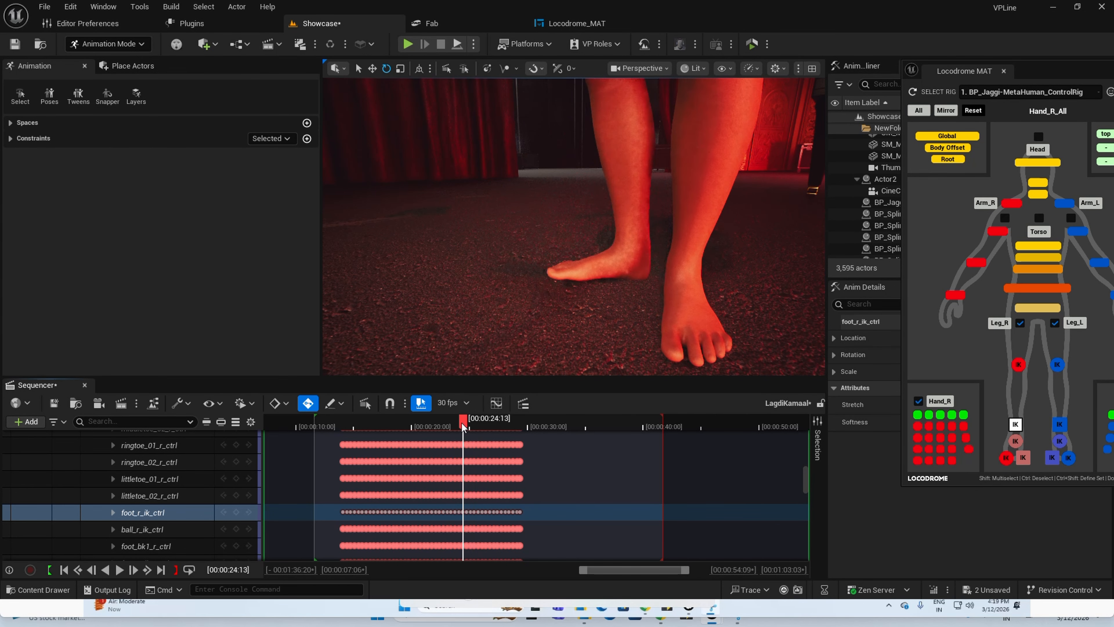
pyautogui.moveTo(463, 422); pyautogui.dragTo(484, 429)
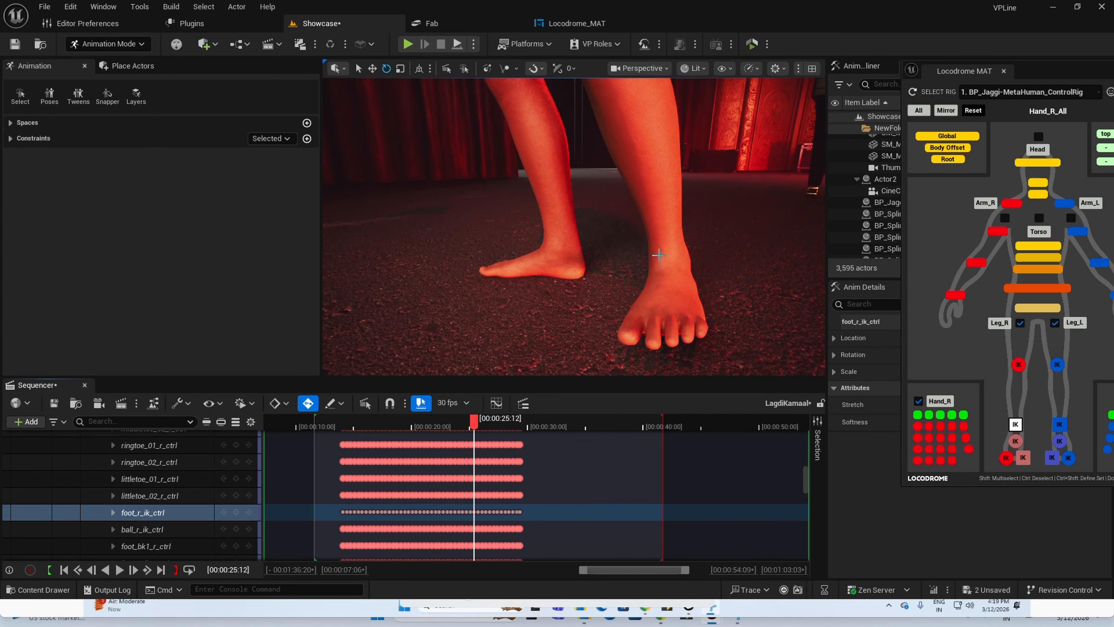
pyautogui.moveTo(693, 253); pyautogui.dragTo(678, 219, button='right')
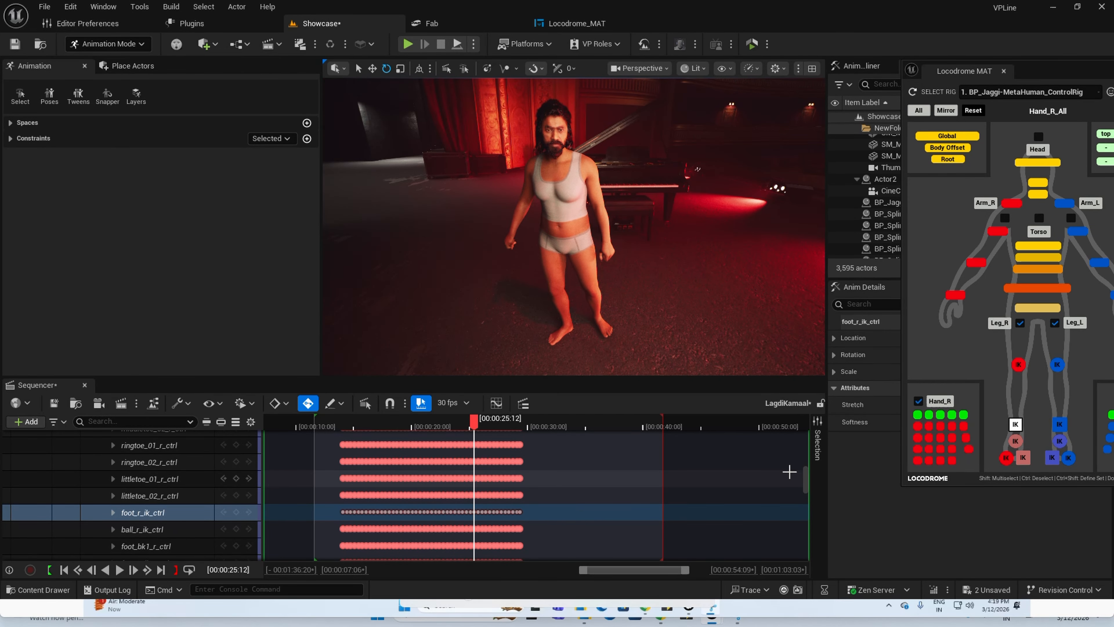
# Bake the Body track to an animation sequence named AS_TestBakedAnim in the LagdiMocap/Face/Jaggi folder, using the default export options.
pyautogui.moveTo(805, 479); pyautogui.dragTo(804, 447)
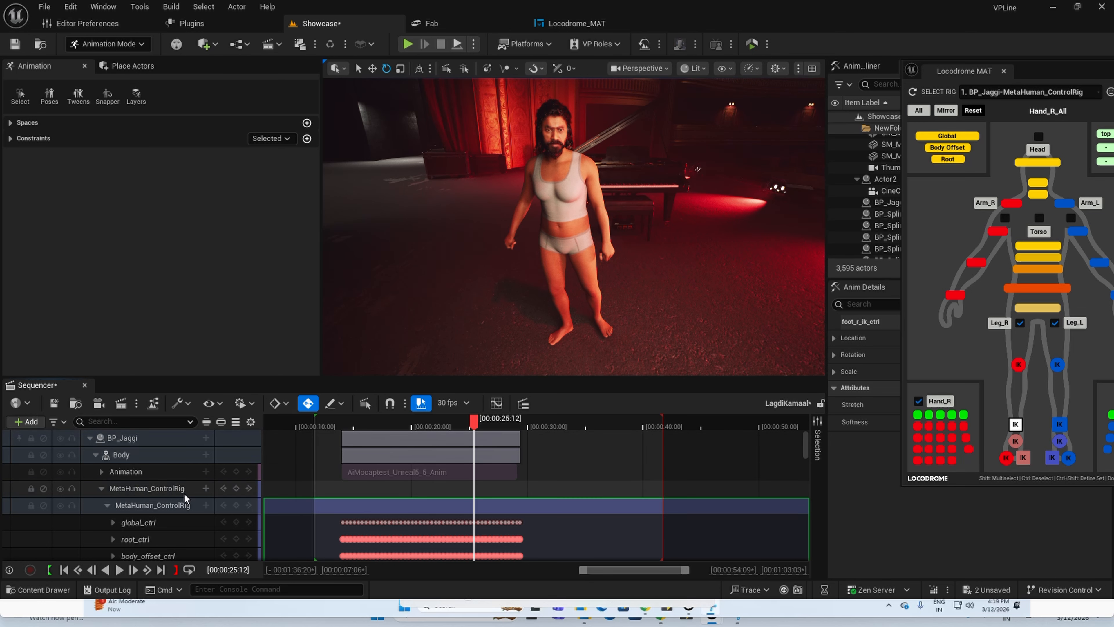
pyautogui.click(107, 506)
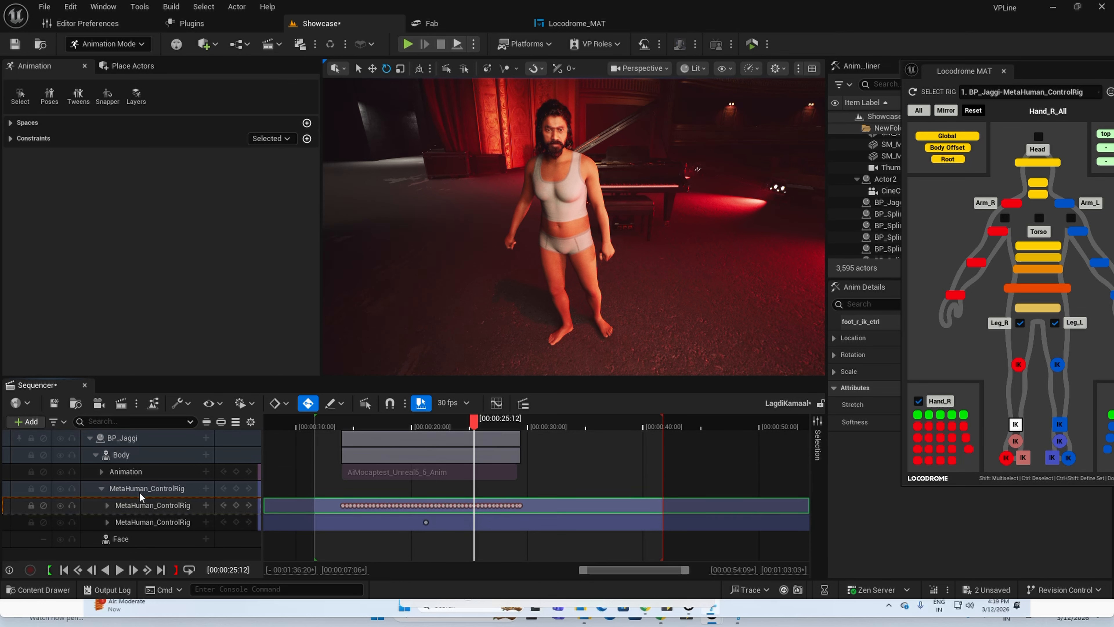
pyautogui.click(155, 454)
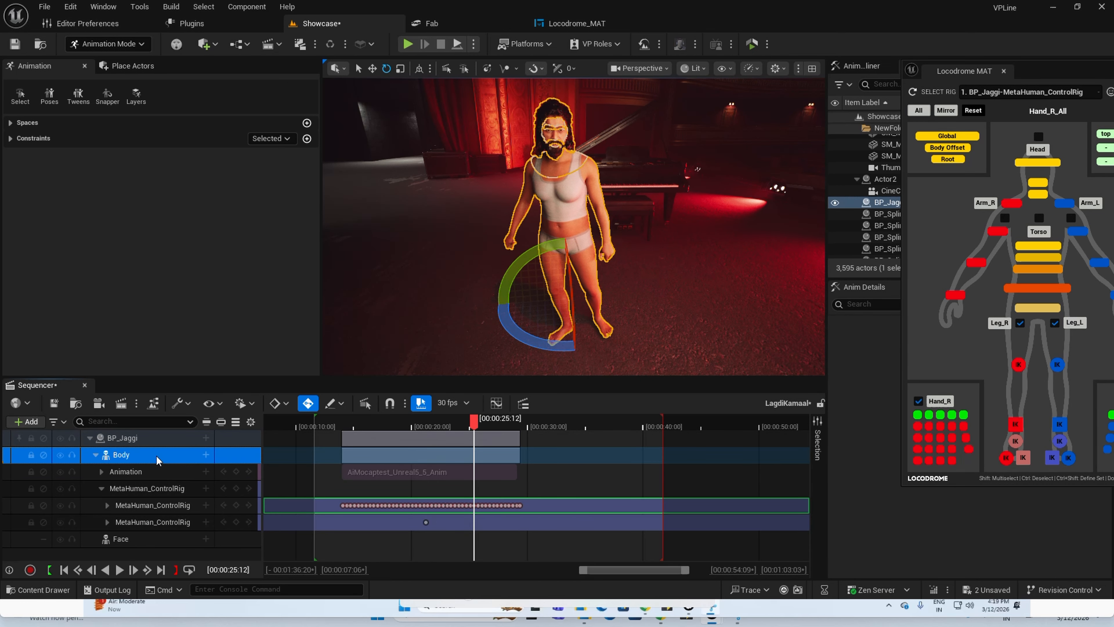
pyautogui.rightClick(156, 460)
pyautogui.click(276, 189)
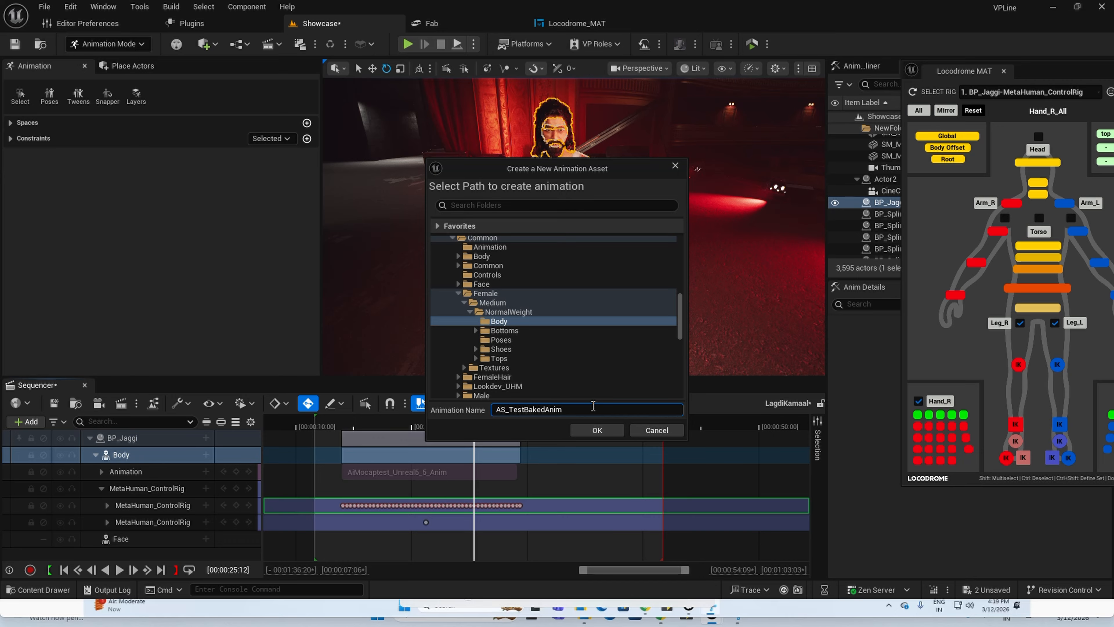
pyautogui.moveTo(679, 322)
pyautogui.mouseDown()
pyautogui.moveTo(675, 256)
pyautogui.moveTo(675, 317)
pyautogui.mouseUp()
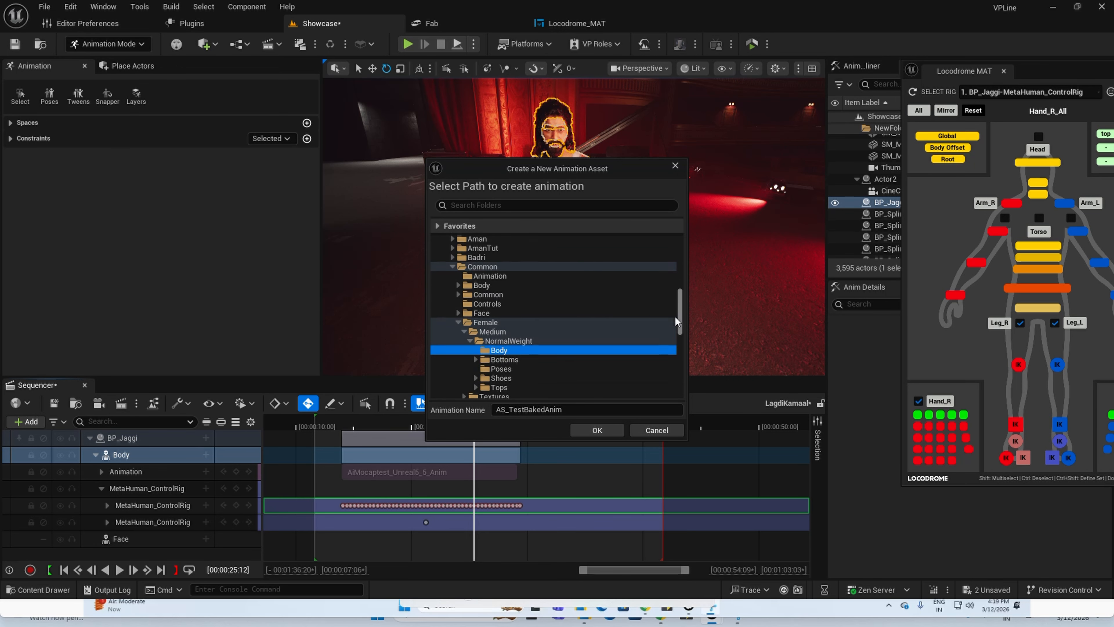
pyautogui.write('jaggi')
pyautogui.click(482, 279)
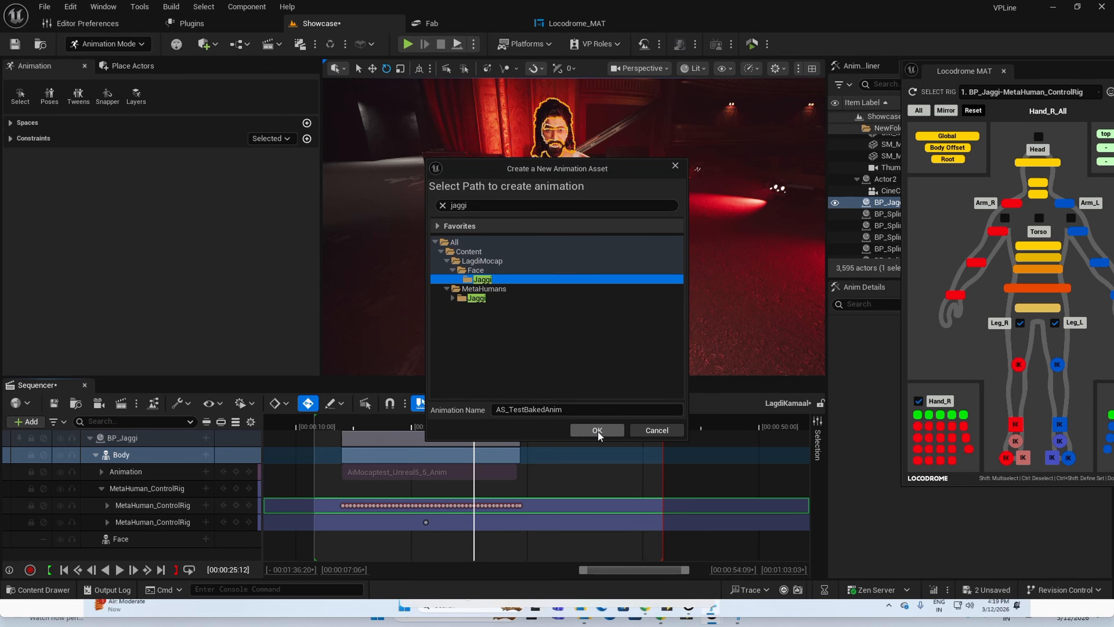
pyautogui.click(597, 430)
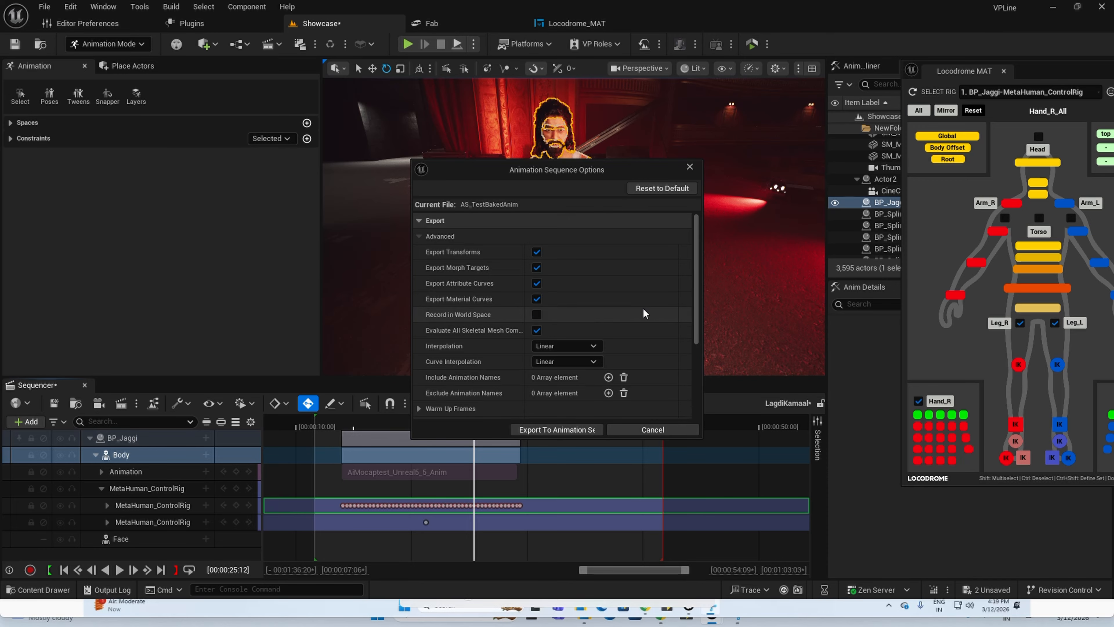
pyautogui.scroll(-3, 643, 307)
pyautogui.click(554, 430)
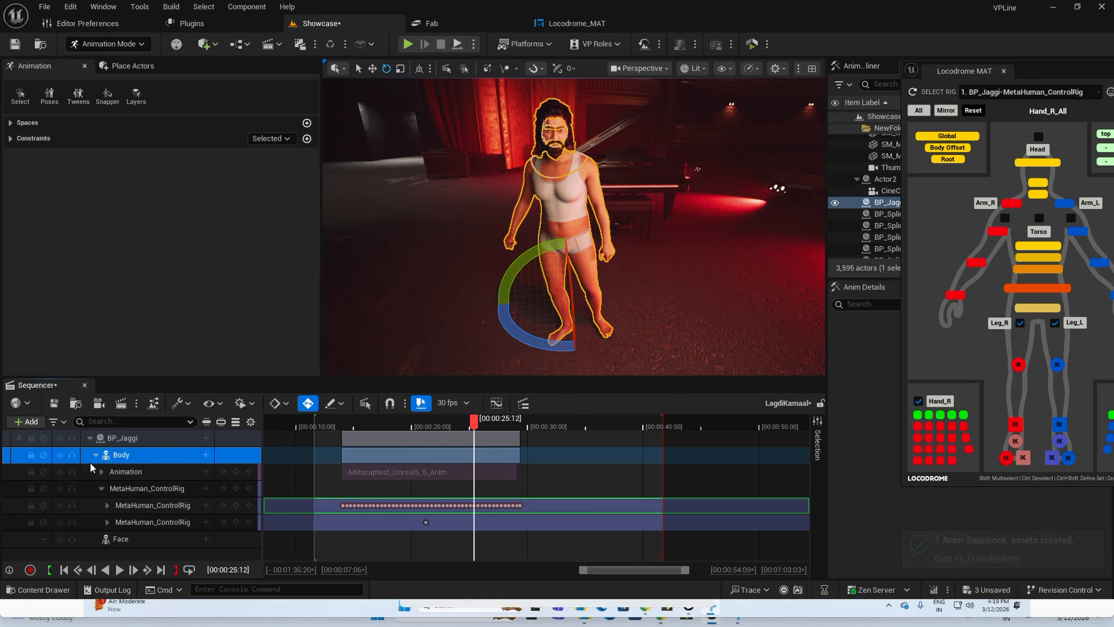
# Delete the Animation and MetaHuman_ControlRig tracks from the Body of BP_Jaggi.
pyautogui.click(152, 473)
pyautogui.press('Delete')
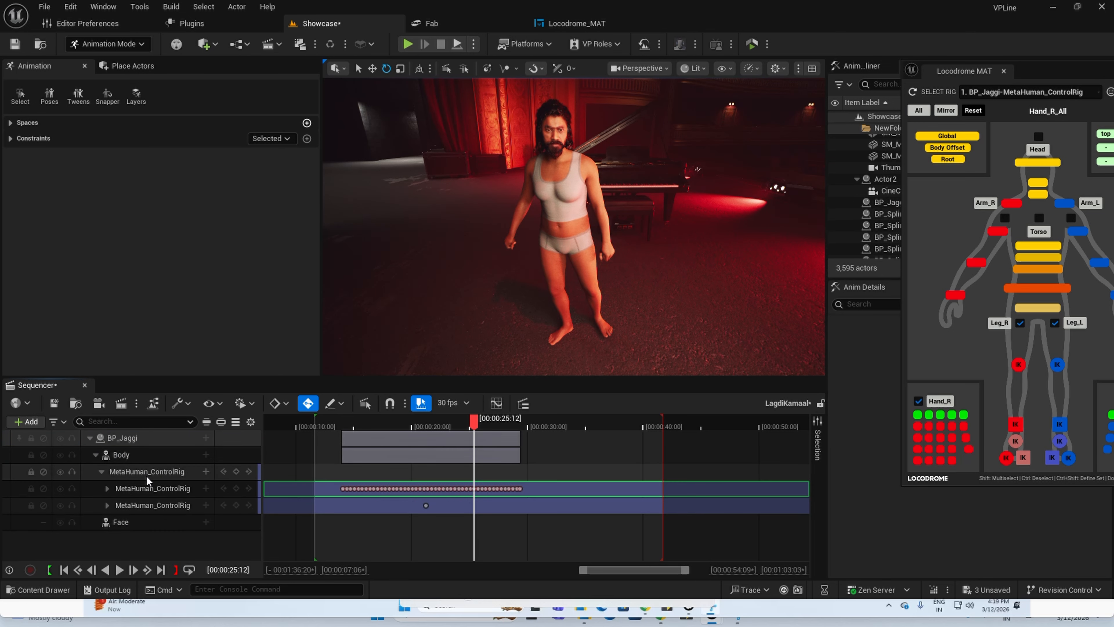
pyautogui.click(144, 476)
pyautogui.press('Delete')
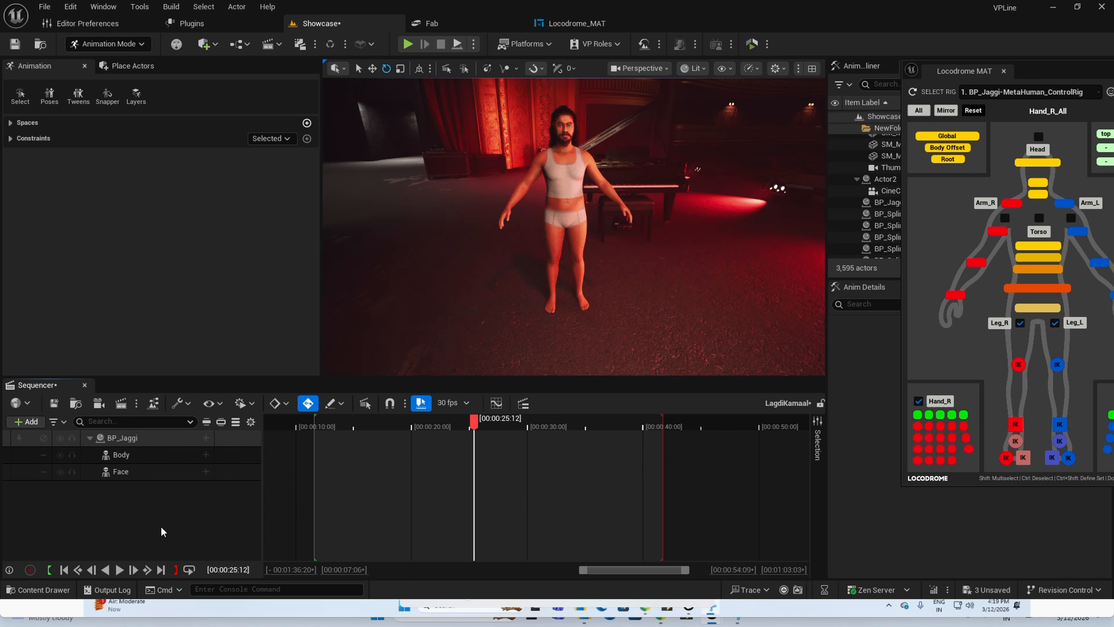
# Try adding AS_TestBakedAnim as an animation track on Body at 00:00:12:27 and play it back.
pyautogui.moveTo(389, 427); pyautogui.dragTo(328, 430)
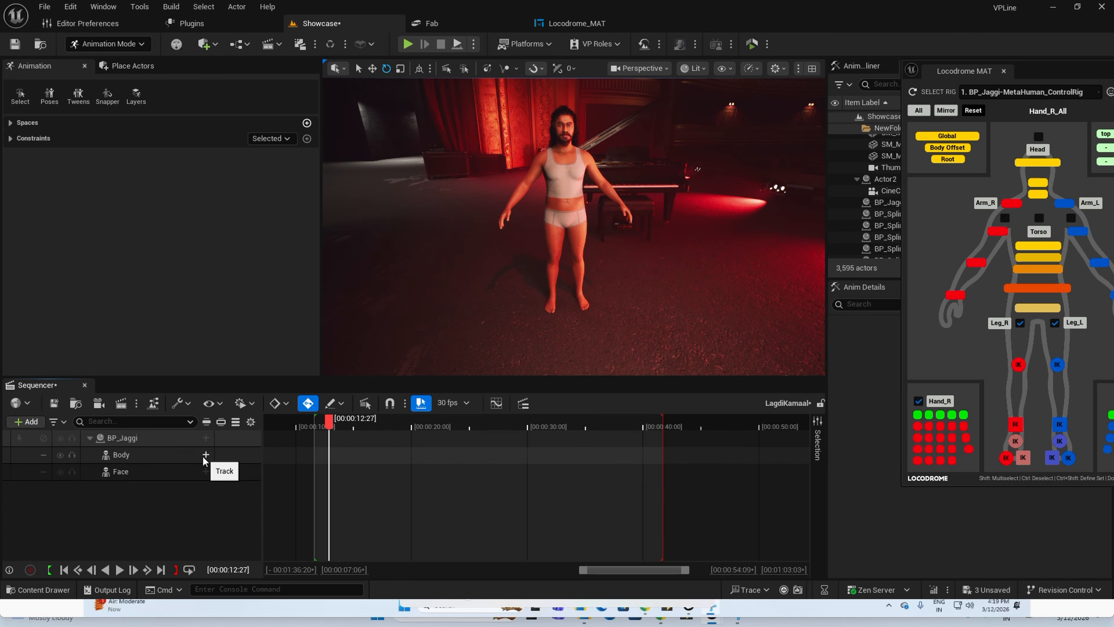
pyautogui.click(206, 455)
pyautogui.moveTo(264, 158)
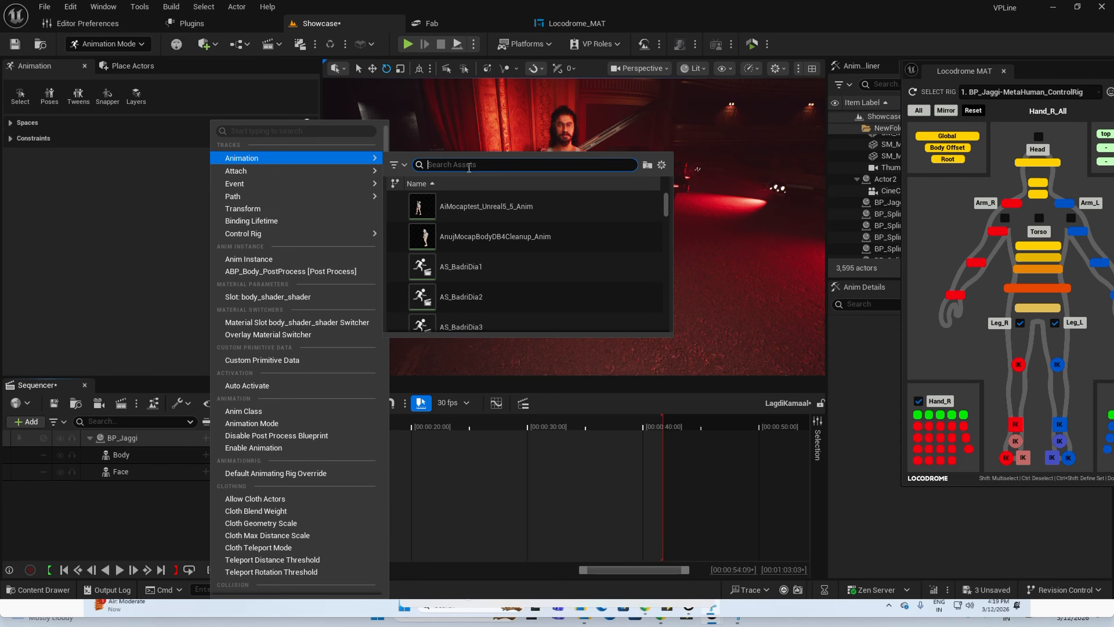
pyautogui.write('AS')
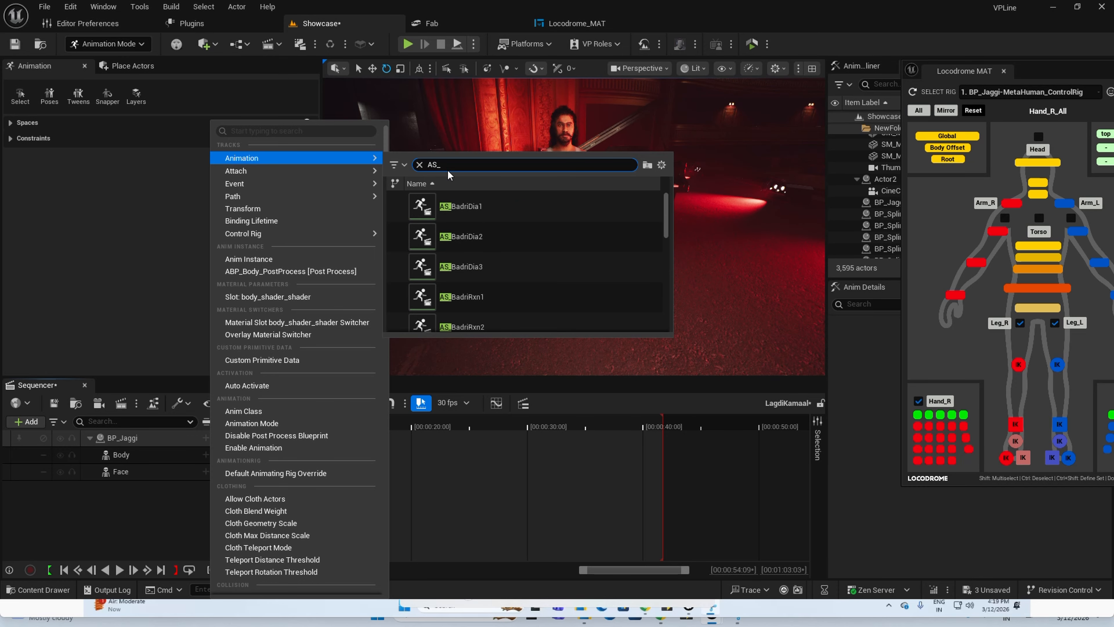
pyautogui.write('_Test')
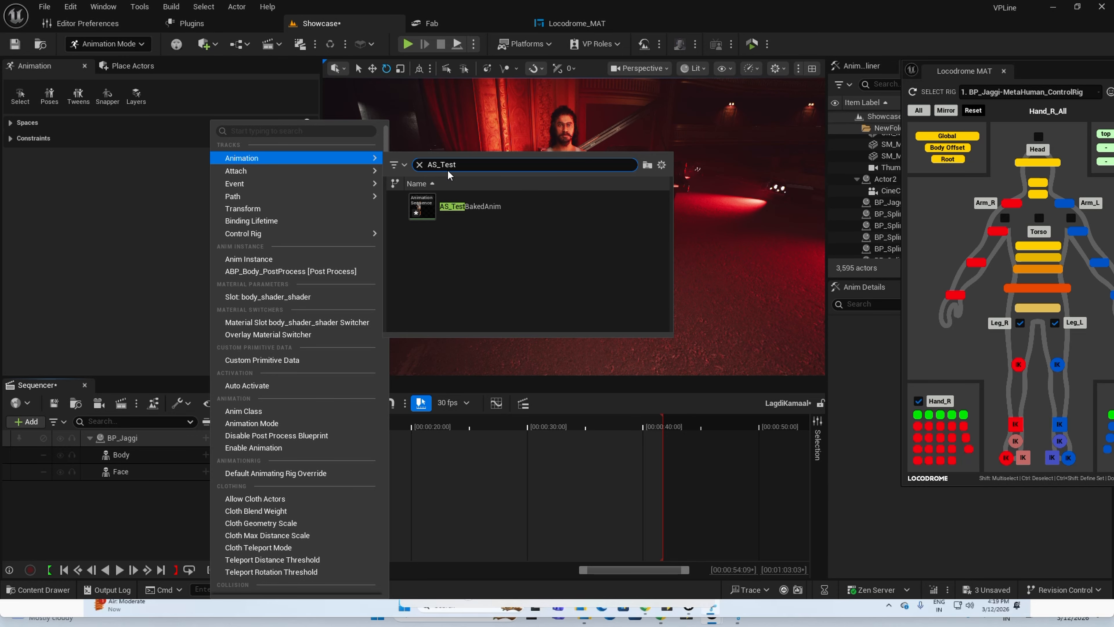
pyautogui.click(471, 206)
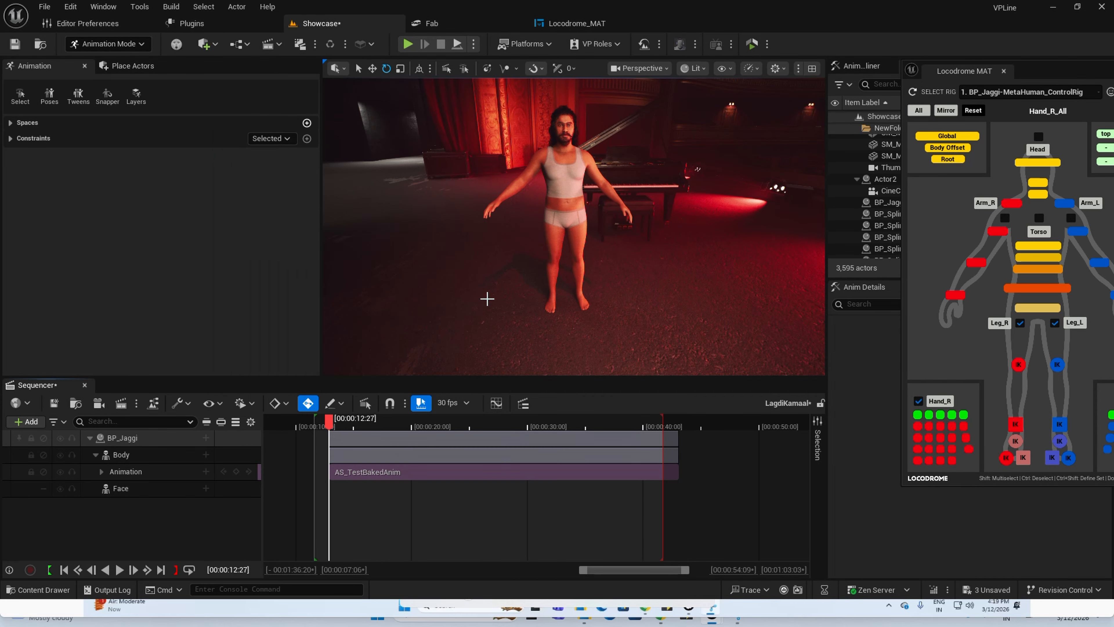
pyautogui.press('space')
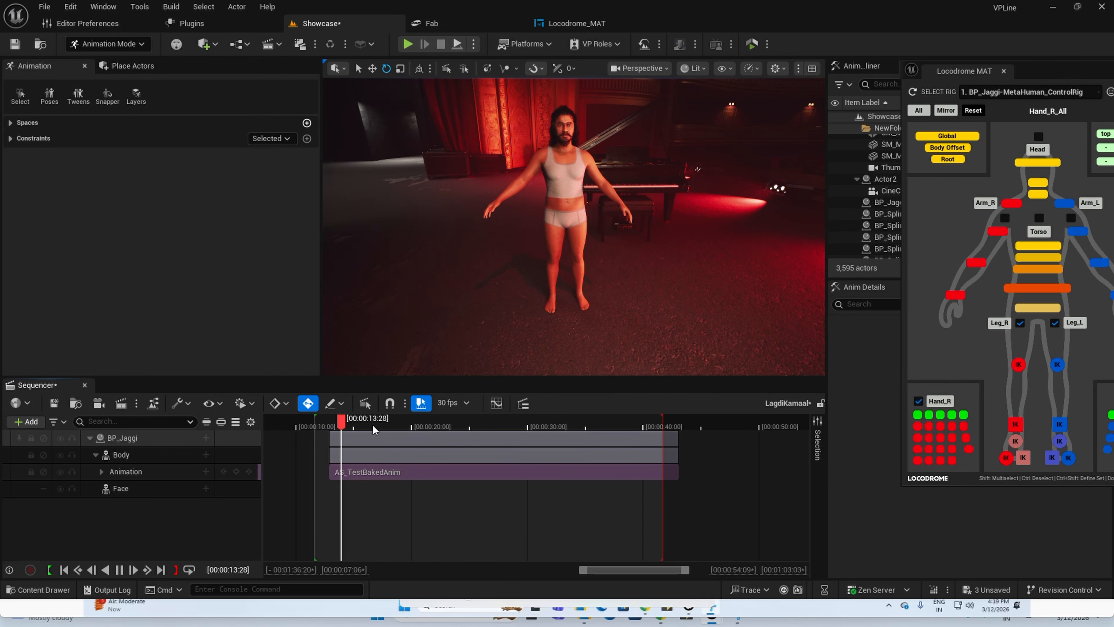
# Delete BP_Jaggi from both the sequence and the level, and close the Locodrome MAT window.
pyautogui.click(132, 441)
pyautogui.press('Delete')
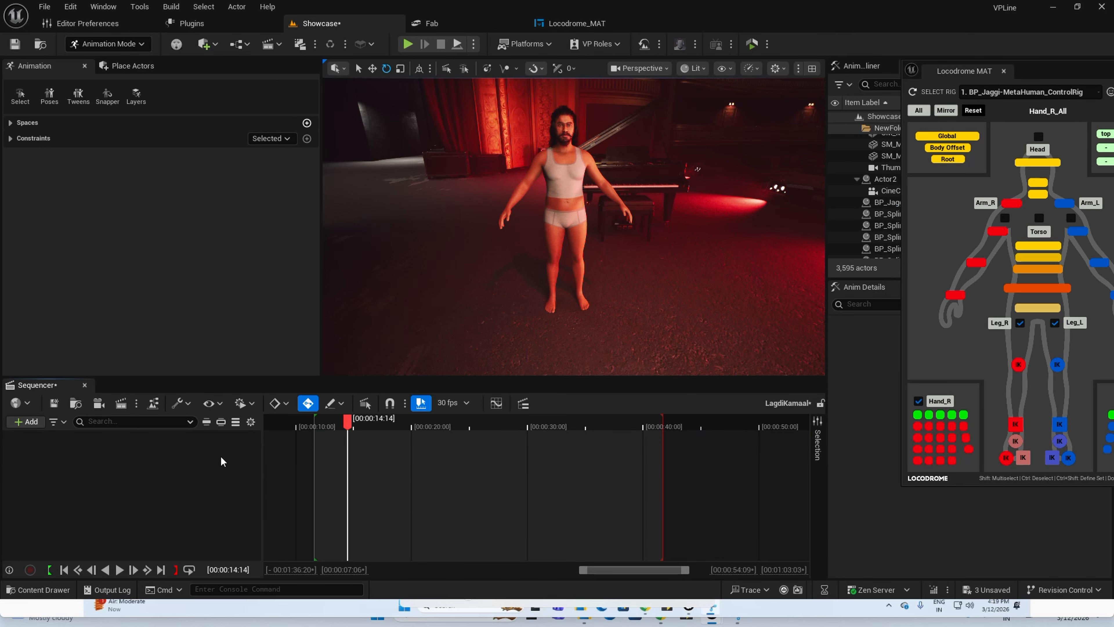
pyautogui.click(568, 179)
pyautogui.press('Delete')
pyautogui.moveTo(1057, 72); pyautogui.dragTo(769, 74)
pyautogui.click(987, 74)
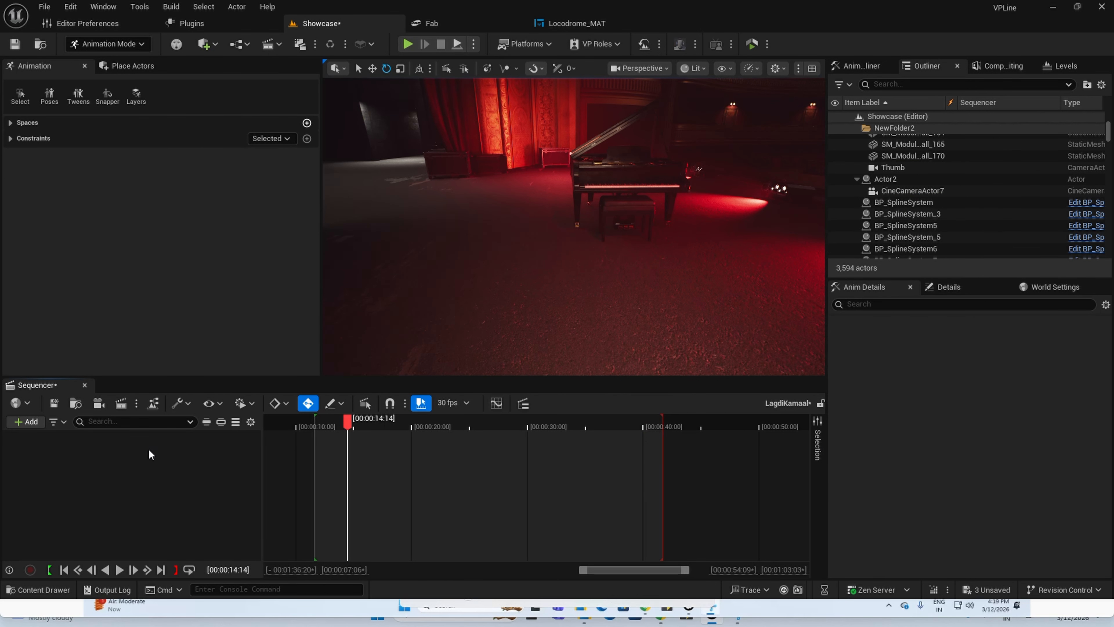
# Add the BP_Jaggi blueprint from the MetaHumans/Jaggi content folder to the sequence.
pyautogui.click(39, 590)
pyautogui.click(574, 321)
pyautogui.scroll(-3, 443, 476)
pyautogui.doubleClick(606, 491)
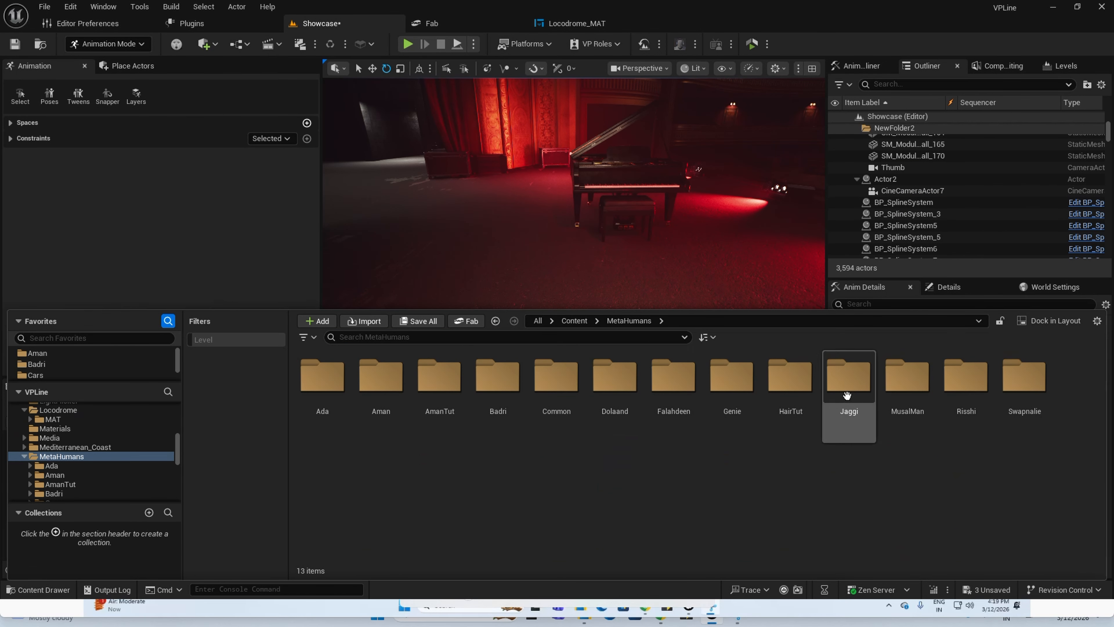
pyautogui.doubleClick(846, 394)
pyautogui.moveTo(661, 407); pyautogui.dragTo(132, 487)
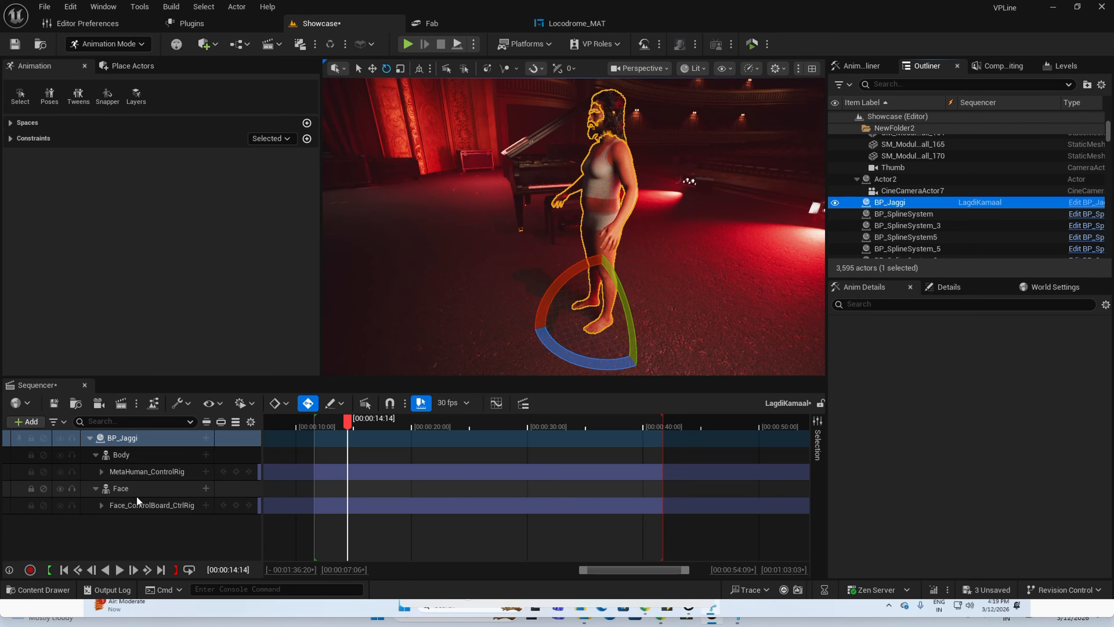
# Delete the MetaHuman_ControlRig and Face_ControlBoard_CtrlRig tracks from the newly added BP_Jaggi.
pyautogui.click(138, 472)
pyautogui.keyDown('ctrl'); pyautogui.click(145, 508); pyautogui.keyUp('ctrl')
pyautogui.press('Delete')
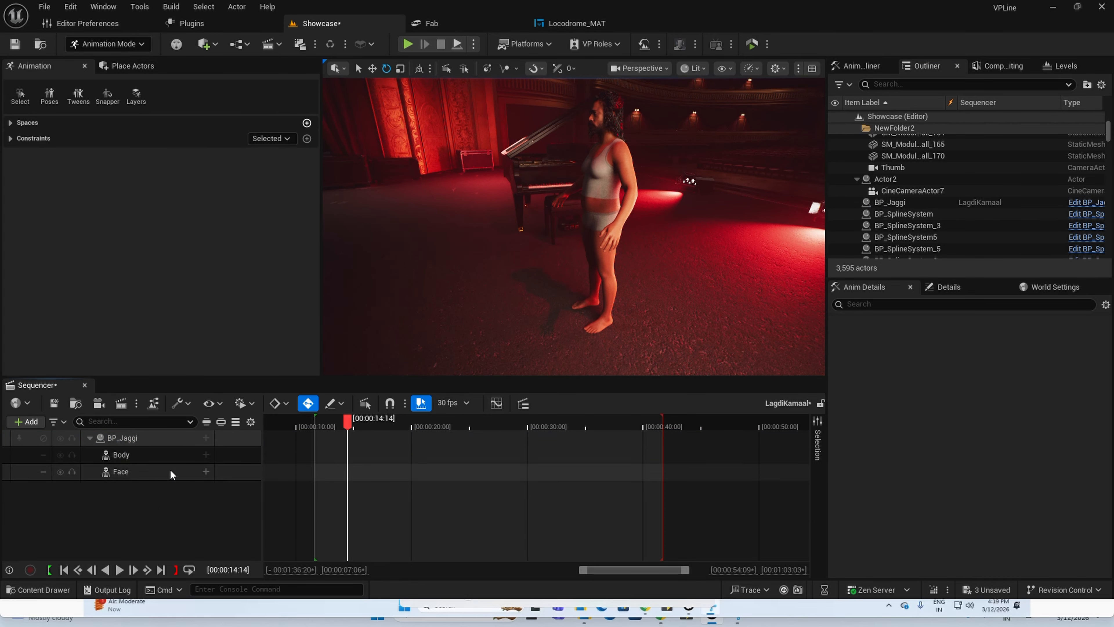
# Add AS_TestBakedAnim as an animation track on BP_Jaggi's Body at 00:00:14:11.
pyautogui.click(206, 456)
pyautogui.moveTo(370, 156)
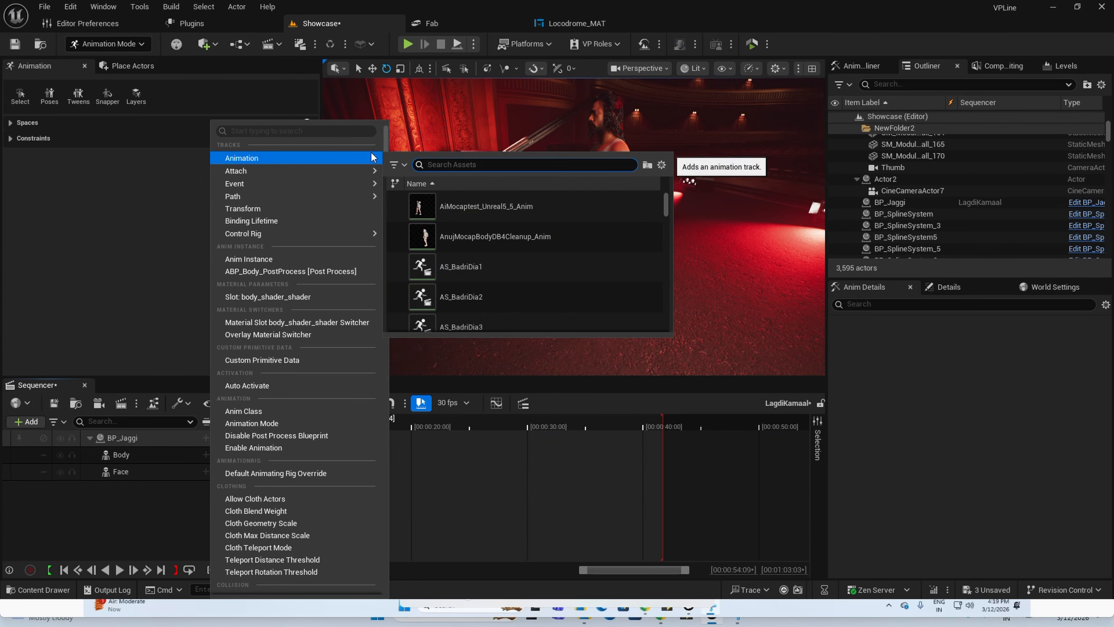
pyautogui.write('As_')
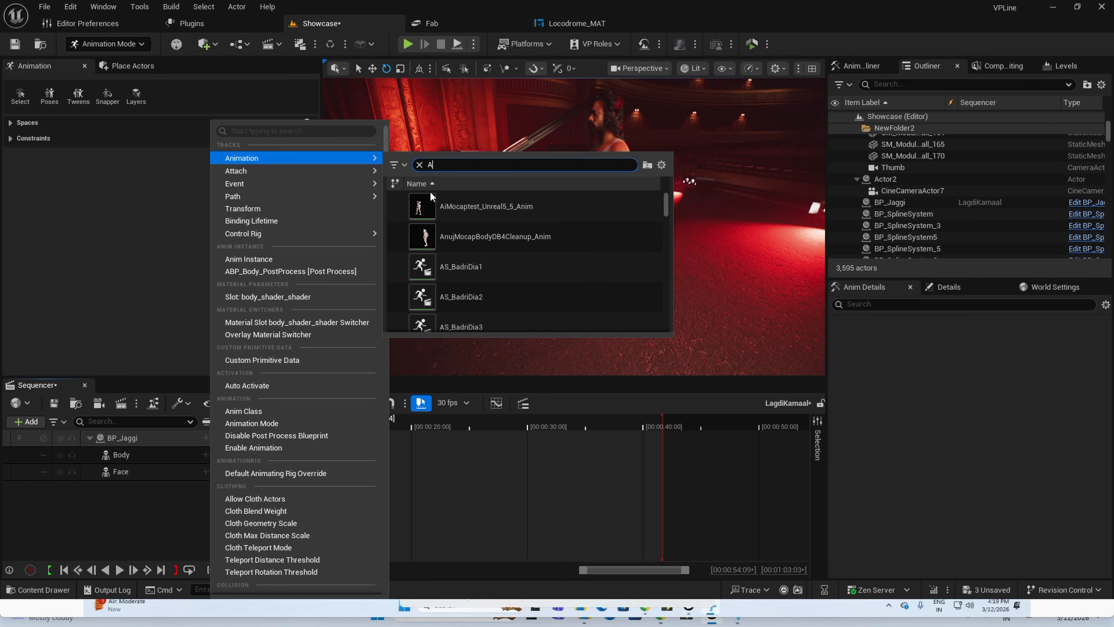
pyautogui.write('Teswt')
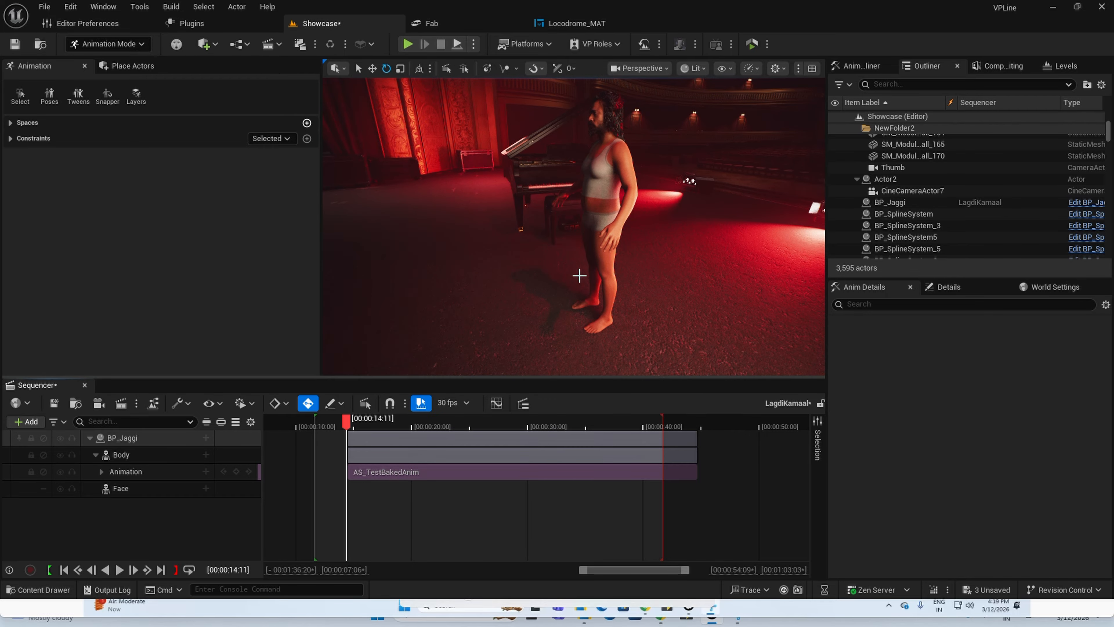
# Rotate BP_Jaggi about its vertical axis to face the viewport and play back the baked animation.
pyautogui.click(602, 217)
pyautogui.moveTo(637, 363); pyautogui.dragTo(664, 309)
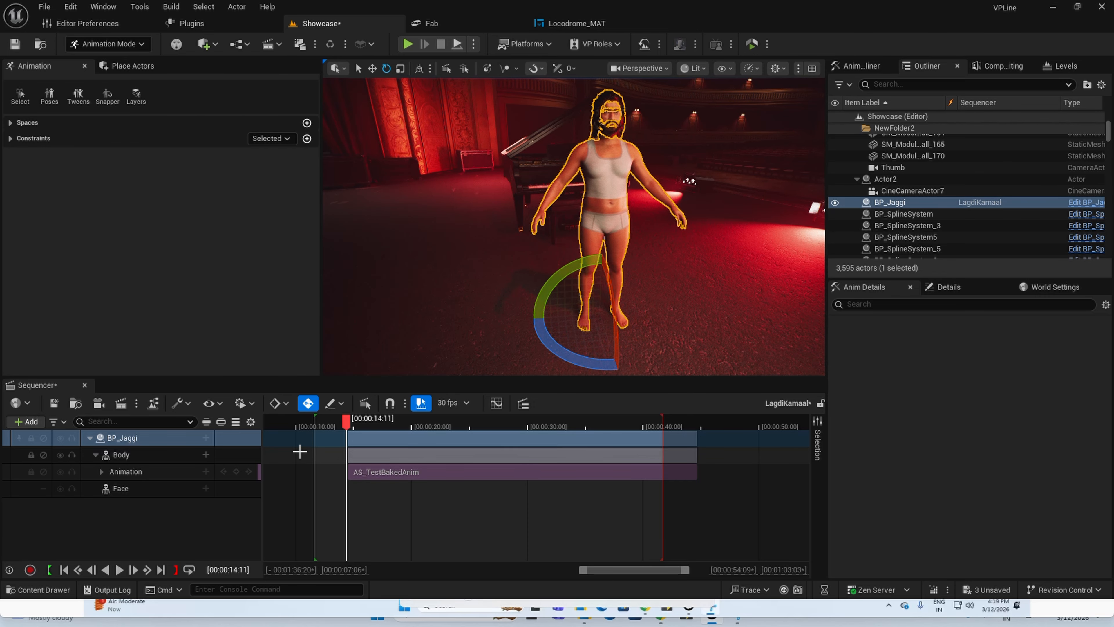
pyautogui.press('space')
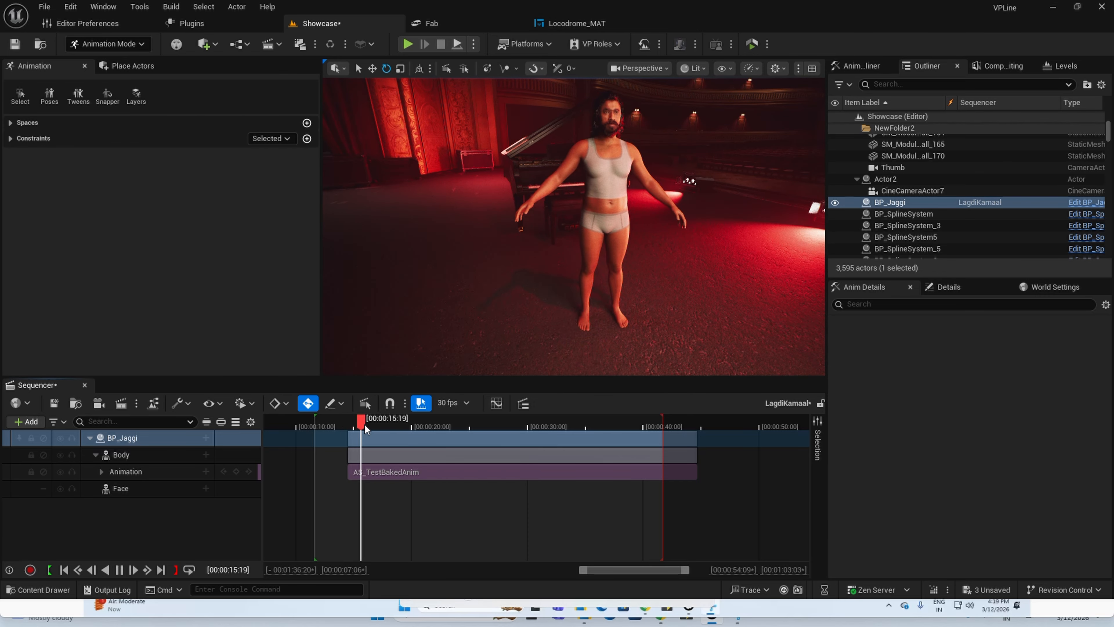
pyautogui.click(162, 455)
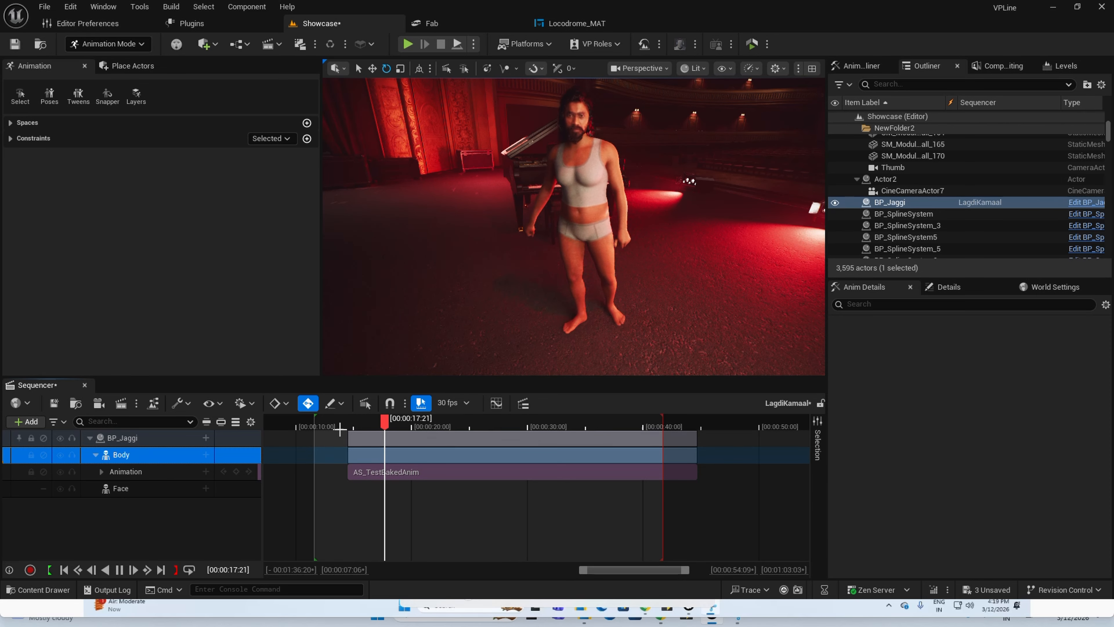
pyautogui.scroll(-4, 458, 316)
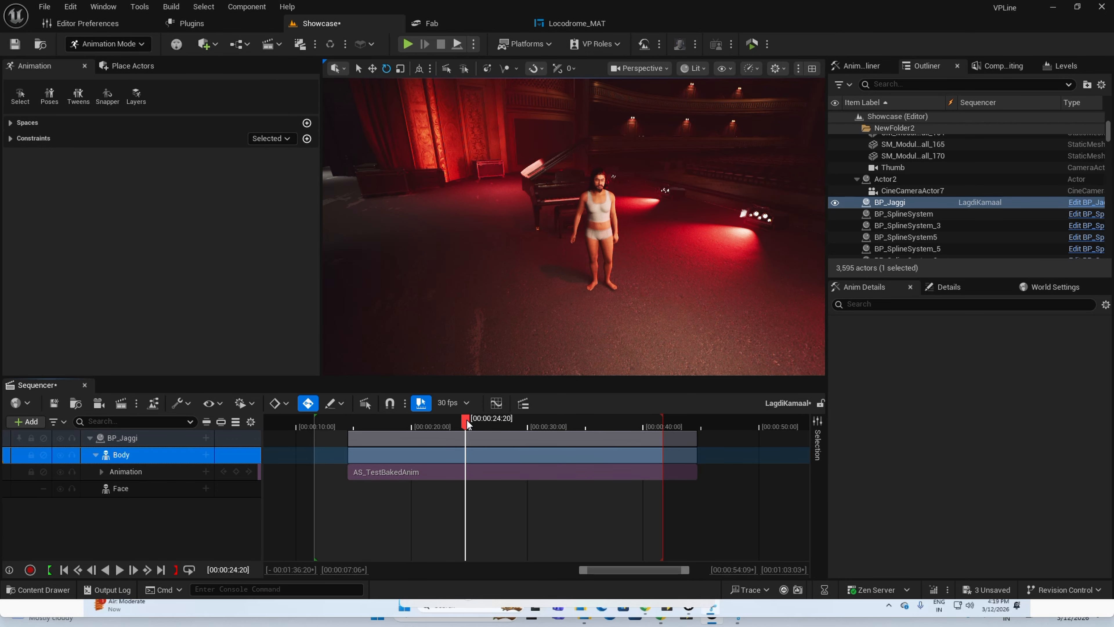
# Switch the viewport to look through CineCameraActor8 and select that camera among the level's actors.
pyautogui.click(640, 68)
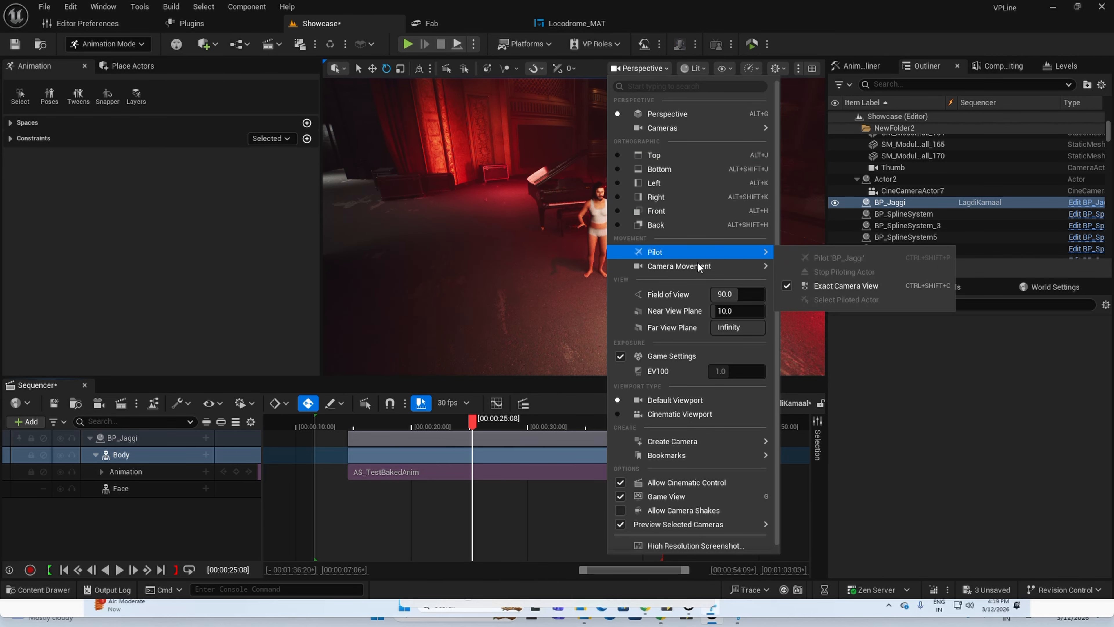
pyautogui.click(877, 285)
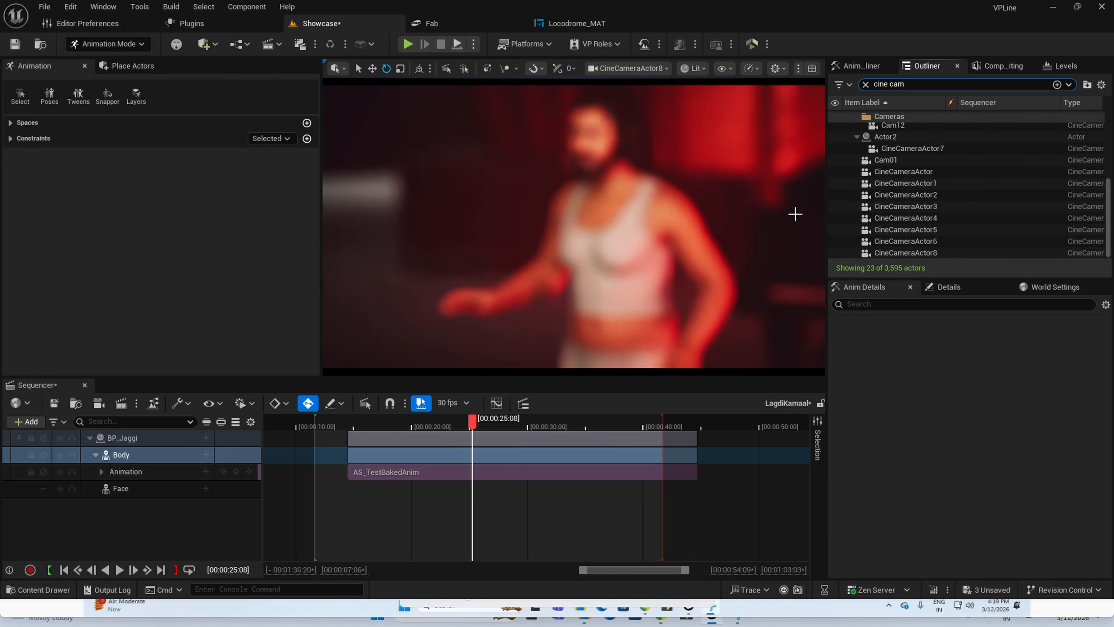
pyautogui.click(905, 253)
pyautogui.click(865, 84)
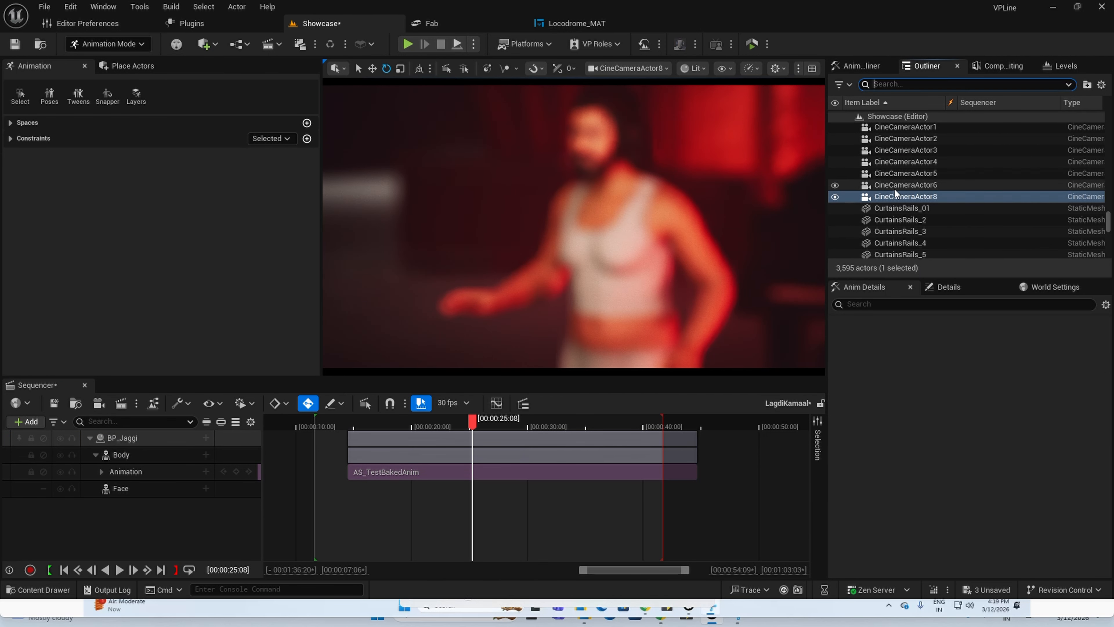
# Set CineCameraActor8's manual focus distance to 557.204163 cm using the debug focus plane, and play the animation from about 00:00:20:00.
pyautogui.click(948, 287)
pyautogui.scroll(-3, 927, 527)
pyautogui.scroll(3, 926, 525)
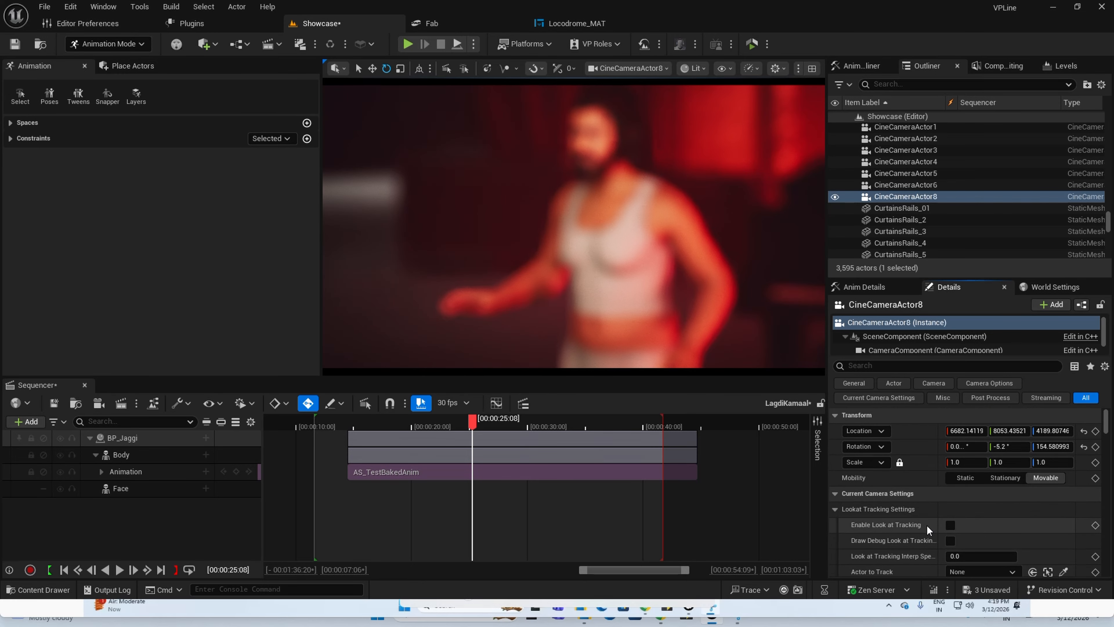
pyautogui.write('focus')
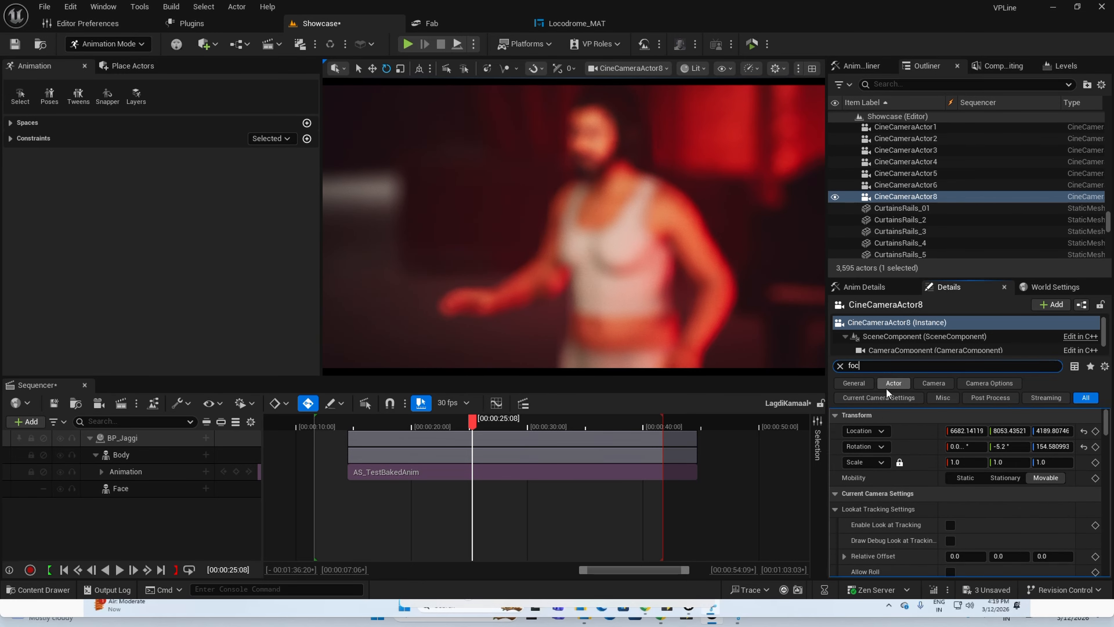
pyautogui.click(951, 477)
pyautogui.moveTo(972, 463); pyautogui.dragTo(960, 462)
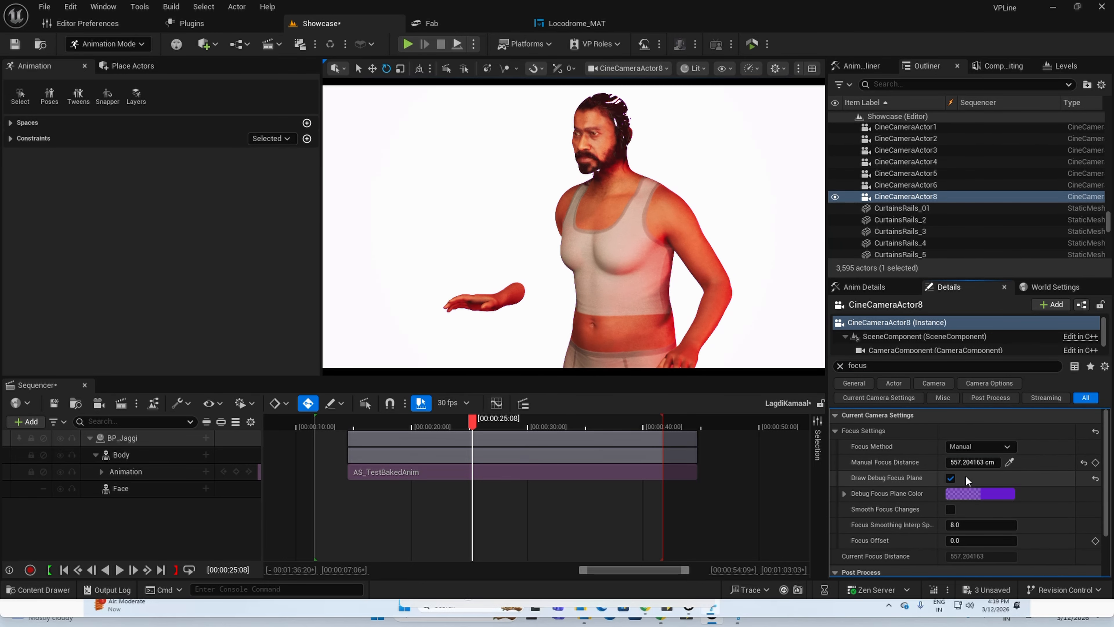
pyautogui.click(951, 478)
pyautogui.click(411, 423)
pyautogui.press('space')
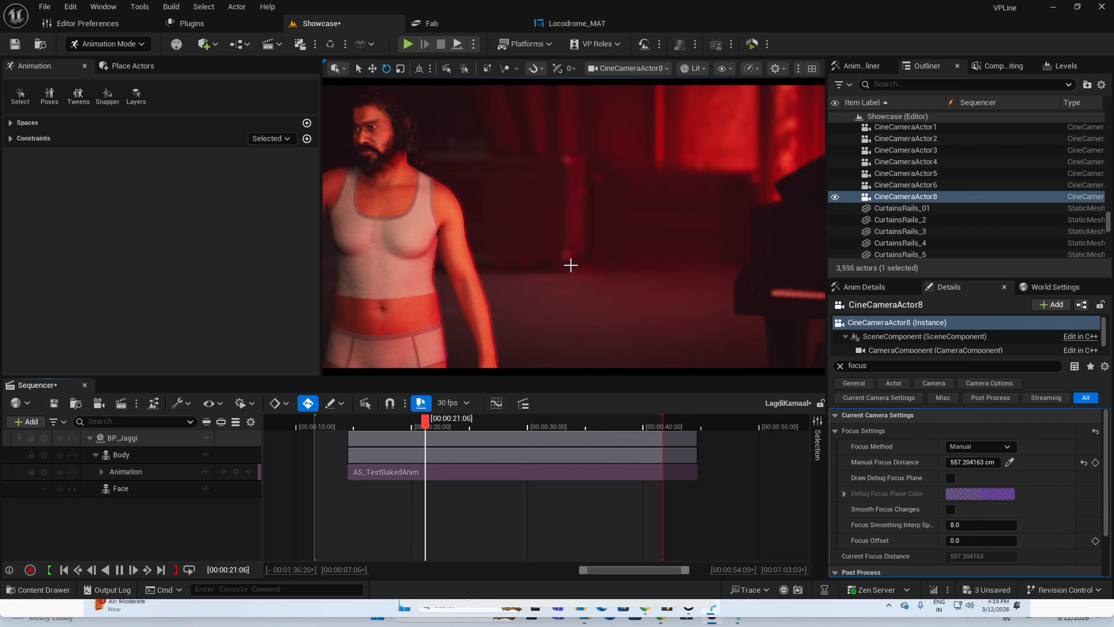